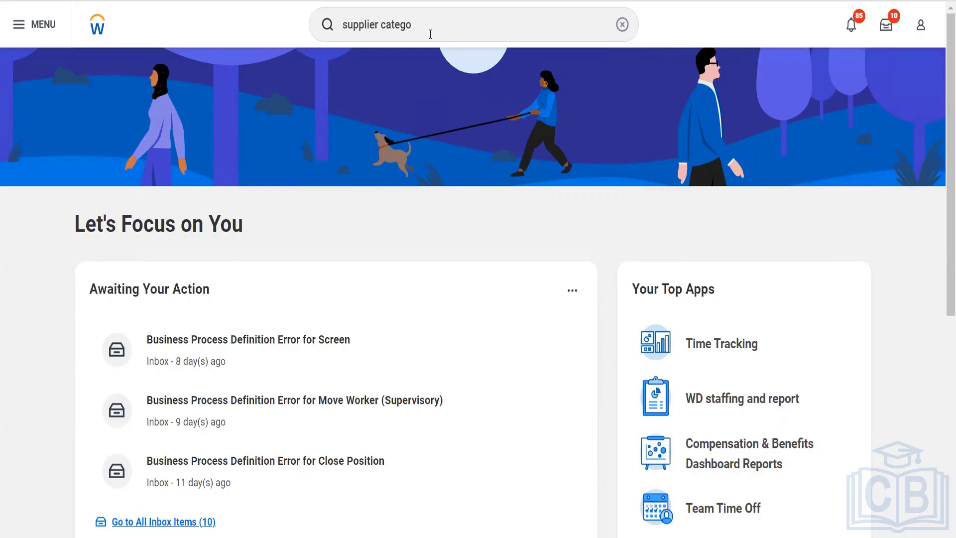
# - Open Maintain Supplier Categories from the 'supplier categ' search to list the 179 categories
pyautogui.click(430, 34)
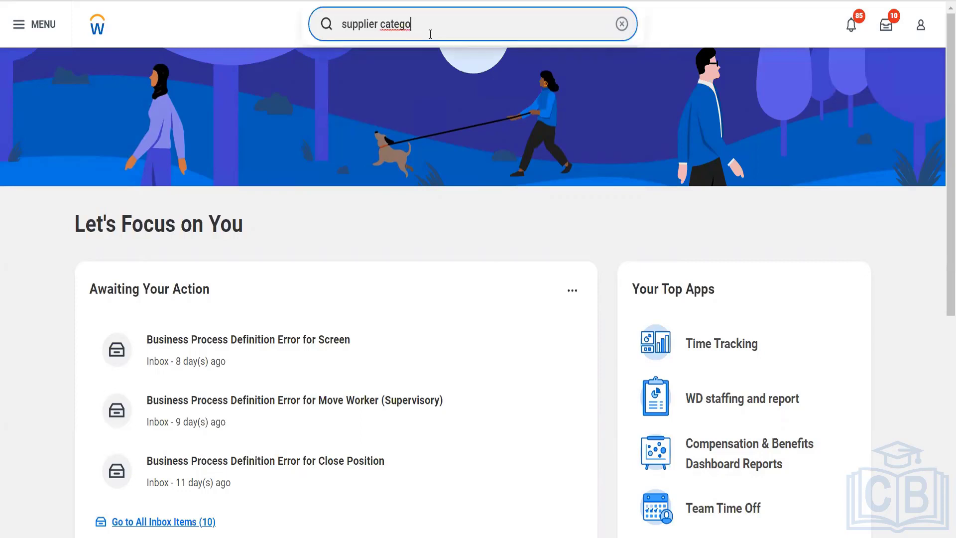
pyautogui.press('BackSpace')
pyautogui.write('\\')
pyautogui.press('BackSpace')
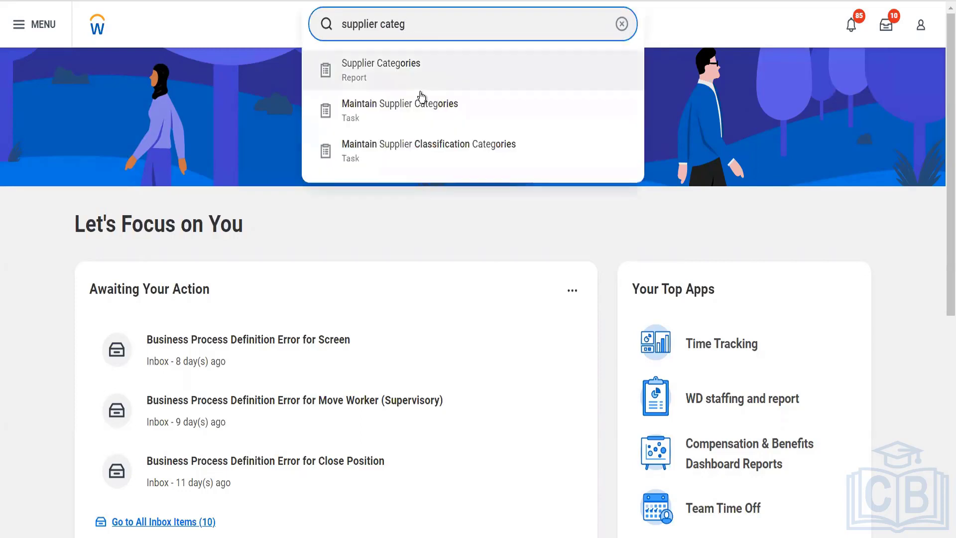
pyautogui.click(419, 110)
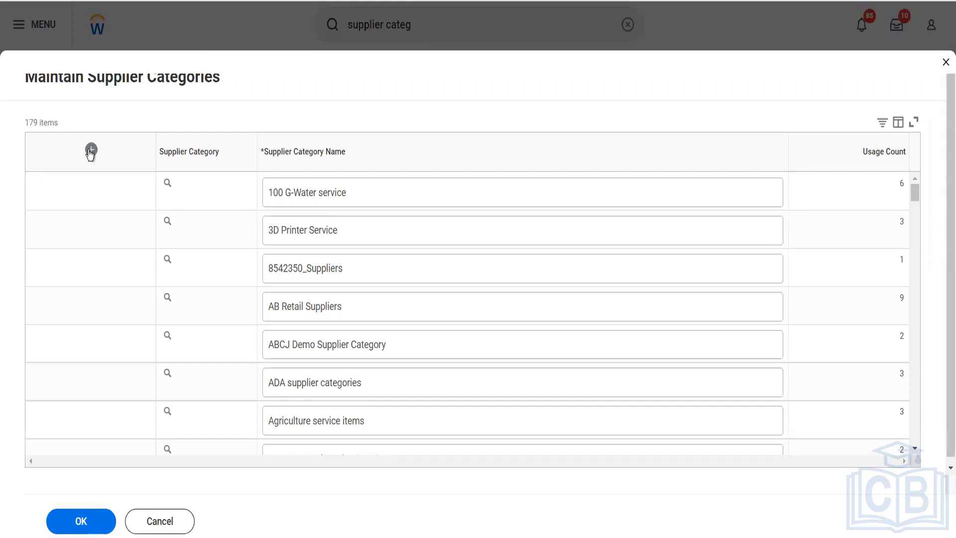
# - Add a category row named 'Health Supplements', fixing the spelling via suggestion, and submit it
pyautogui.click(90, 150)
pyautogui.click(292, 190)
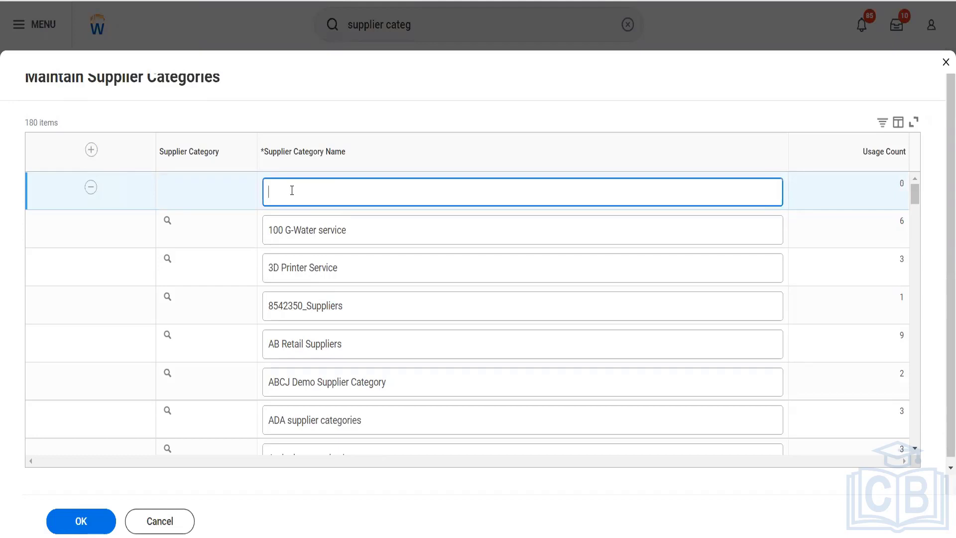
pyautogui.write('Health Suppliements')
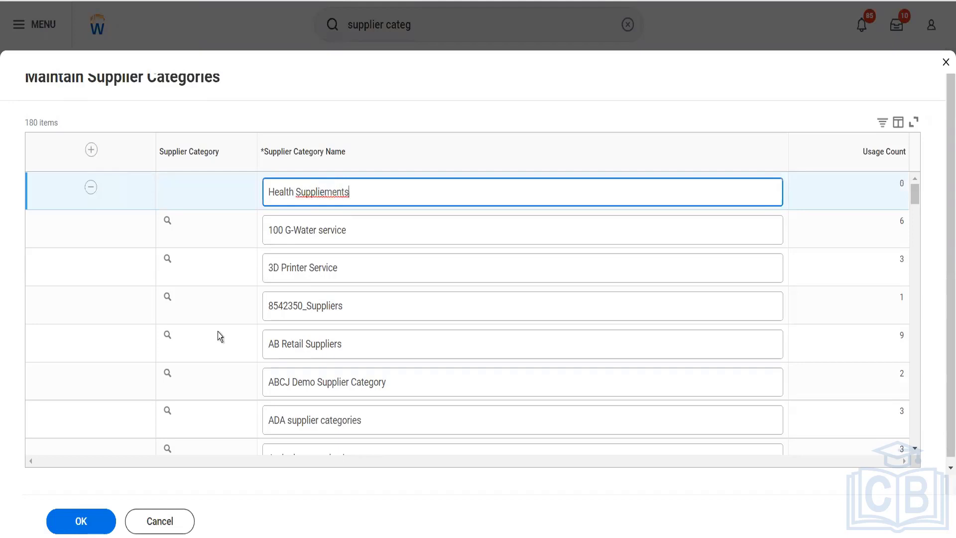
pyautogui.rightClick(327, 194)
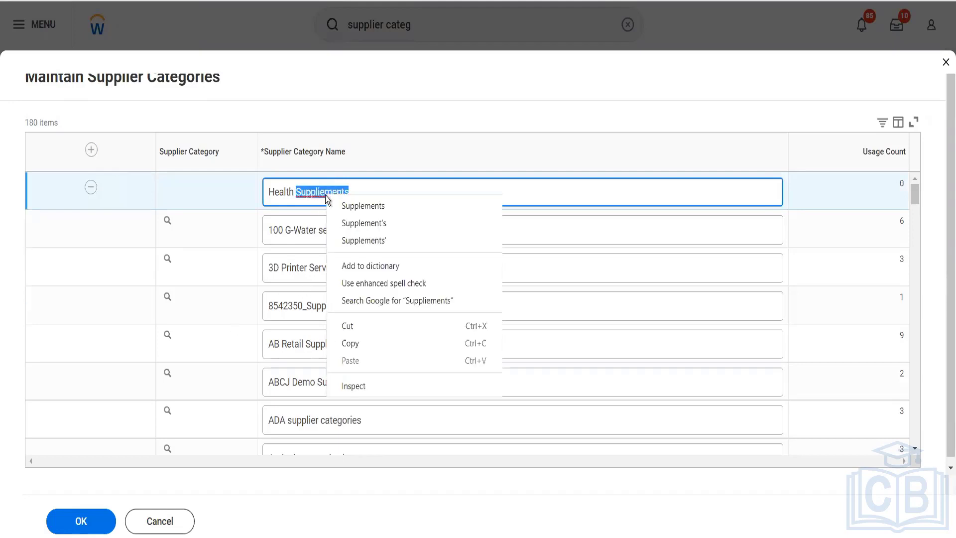
pyautogui.click(344, 210)
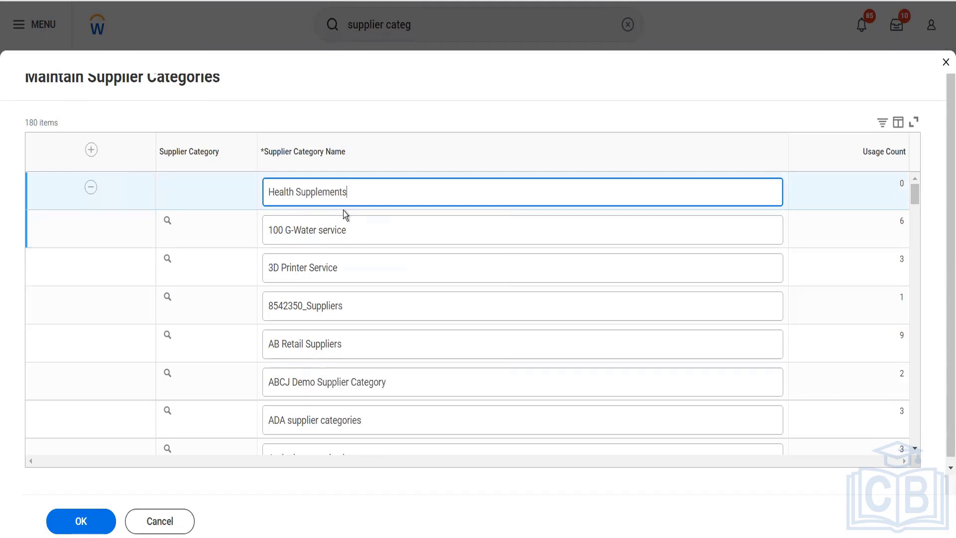
pyautogui.click(85, 526)
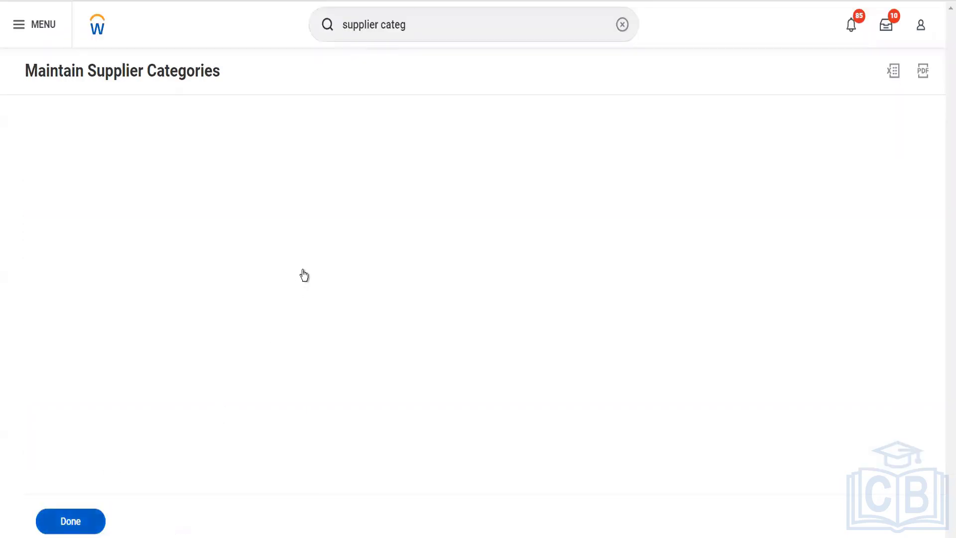
# - Open the Maintain Supplier Groups task by searching 'supplier group'
pyautogui.click(431, 28)
pyautogui.write('supplier categ')
pyautogui.press('BackSpace')
pyautogui.press('BackSpace')
pyautogui.press('BackSpace')
pyautogui.press('BackSpace')
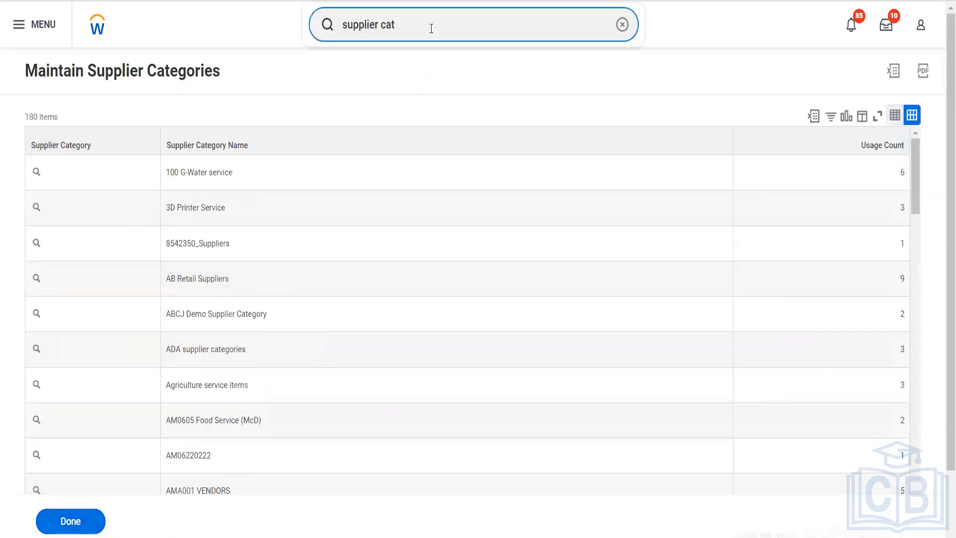
pyautogui.press('BackSpace')
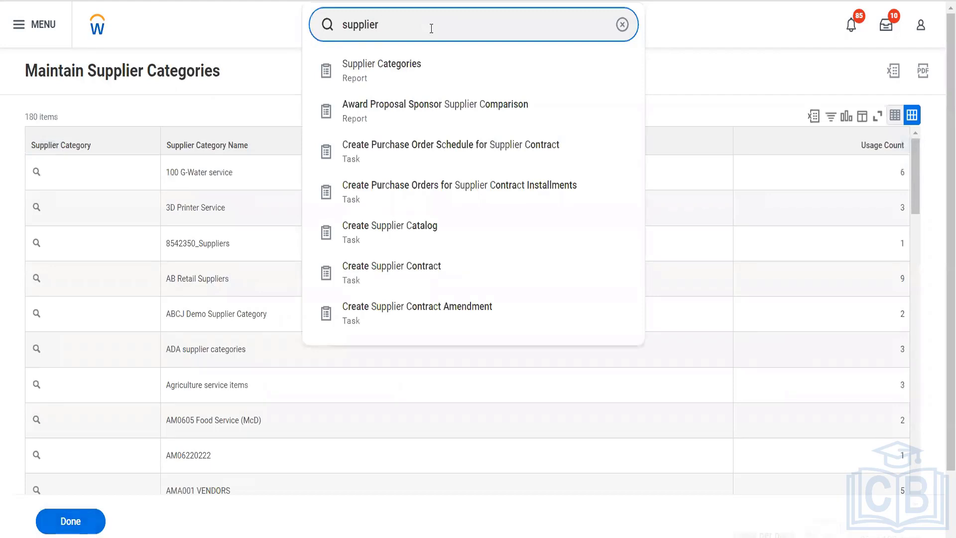
pyautogui.write('group')
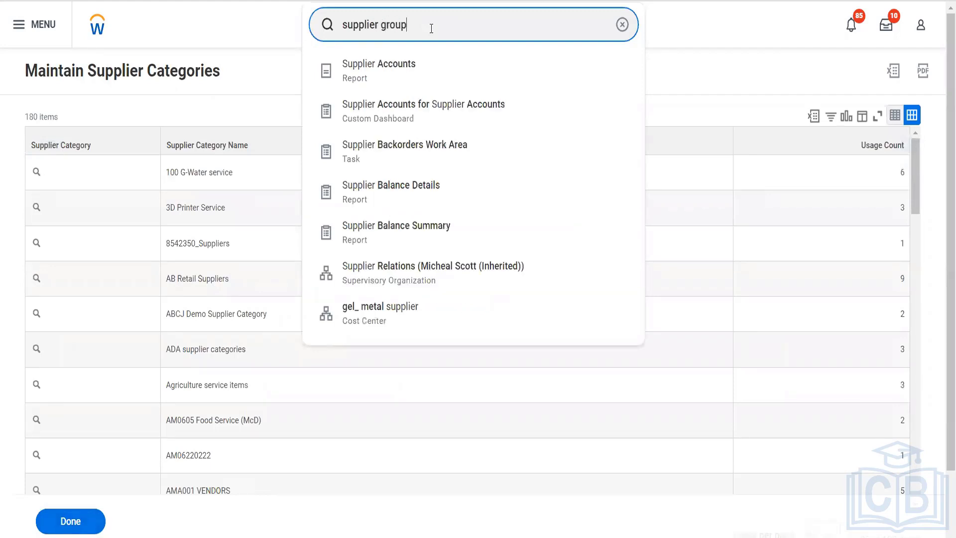
pyautogui.click(408, 117)
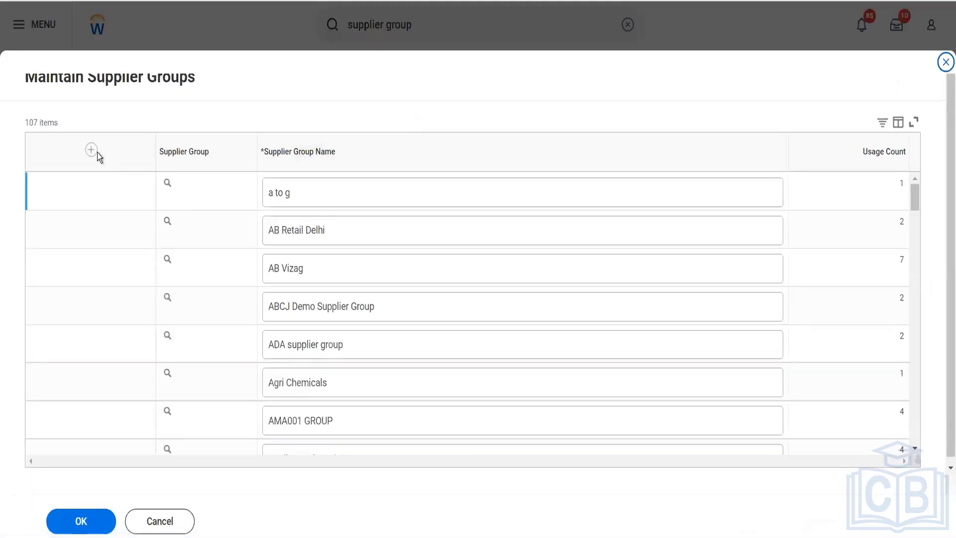
# - Add a new supplier group row named 'Health Industry' and submit it
pyautogui.click(95, 150)
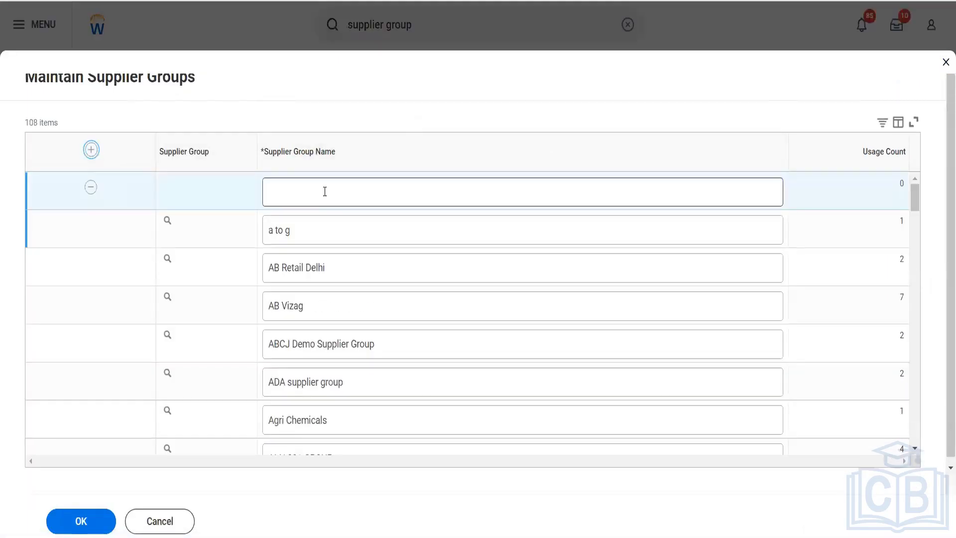
pyautogui.click(324, 191)
pyautogui.write('Health Ins')
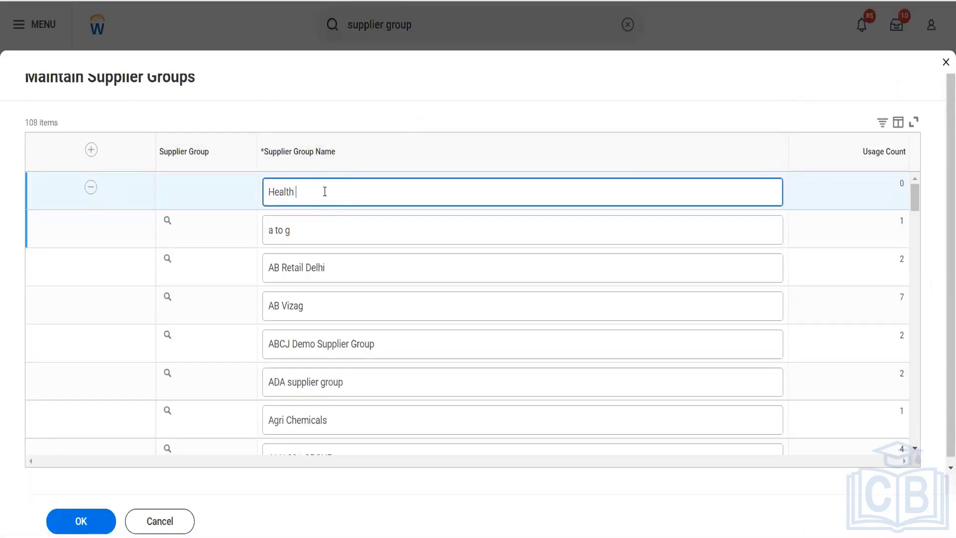
pyautogui.write('dustry')
pyautogui.click(89, 520)
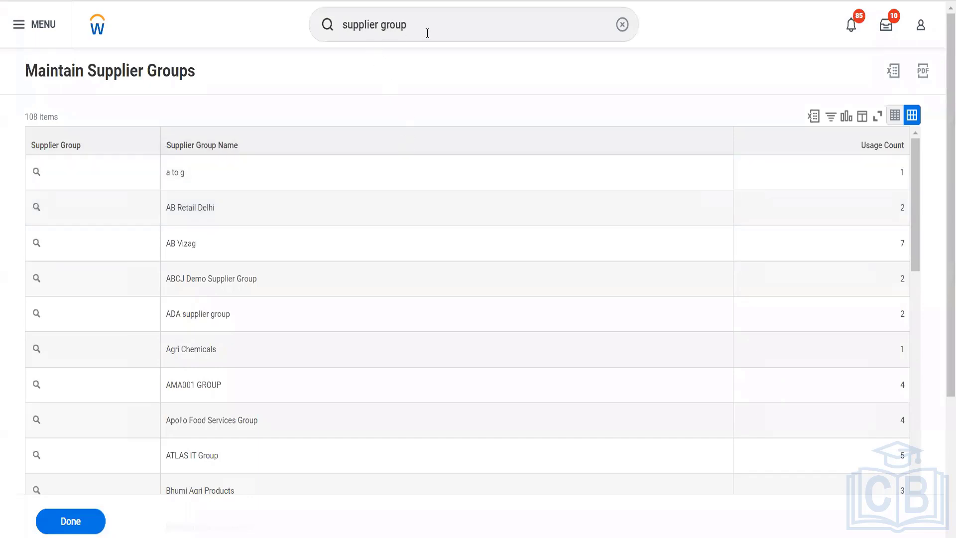
# - Open the Maintain Payment Terms task by searching 'pay terms'
pyautogui.click(428, 33)
pyautogui.hotkey('ctrl', 'a')
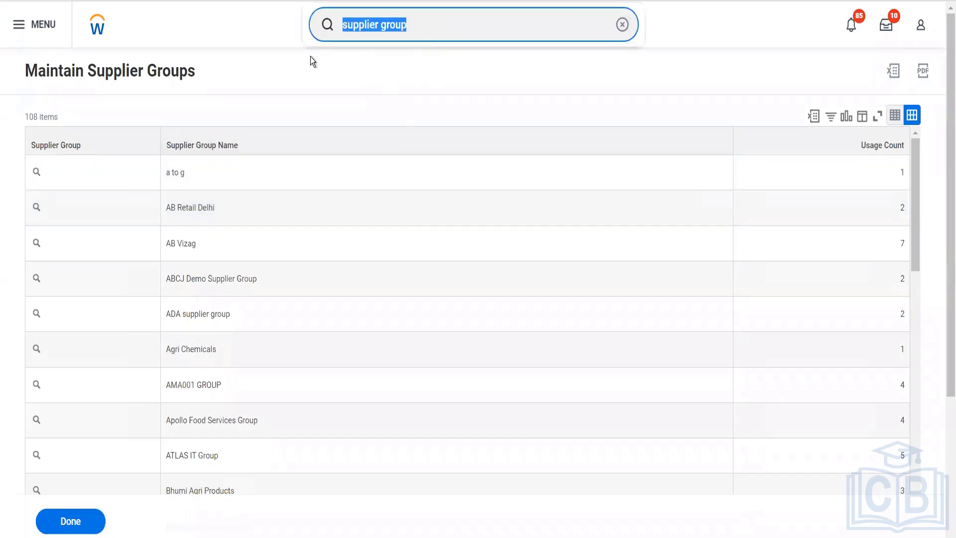
pyautogui.write('pay terms')
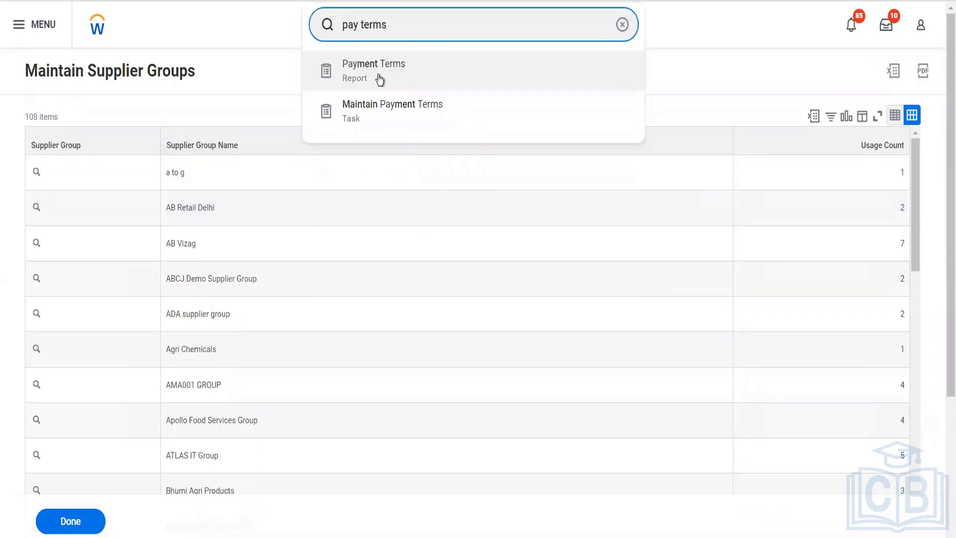
pyautogui.click(382, 119)
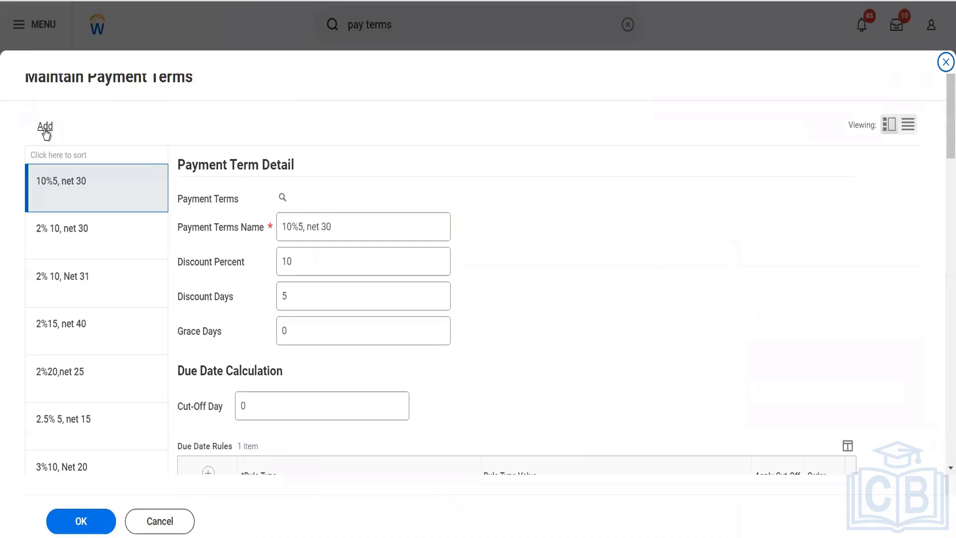
# - Add a new payment term and enter 'Net 4 Days' as its name
pyautogui.click(45, 128)
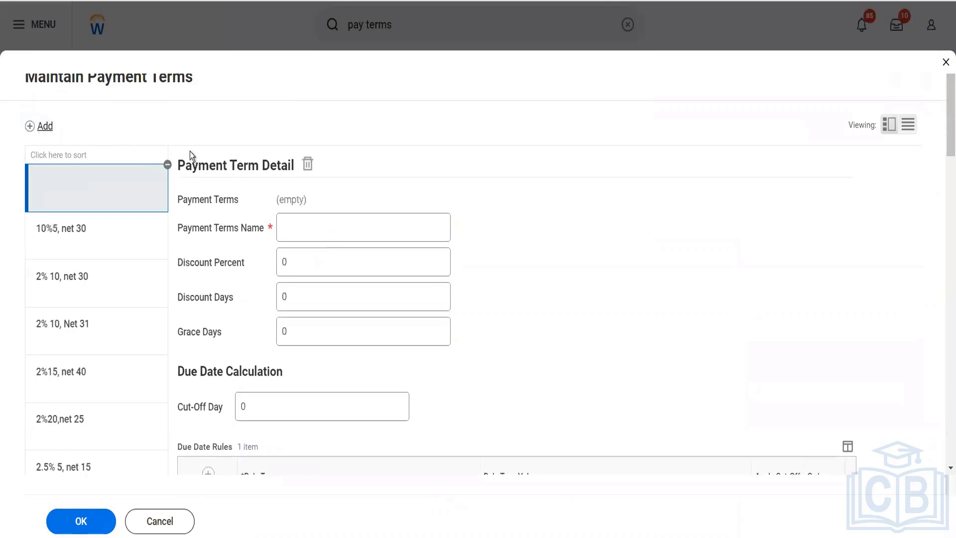
pyautogui.click(304, 224)
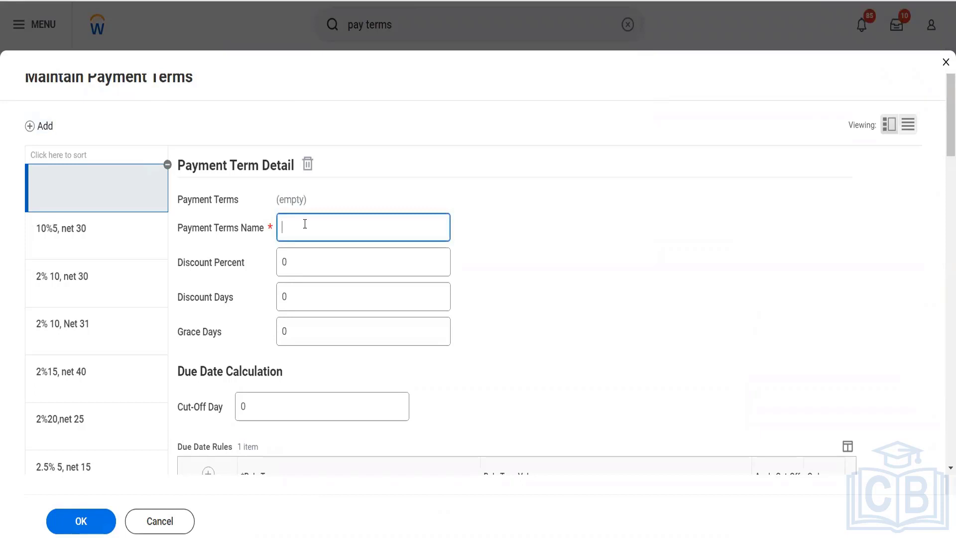
pyautogui.write('Net 4 Days')
pyautogui.press('Tab')
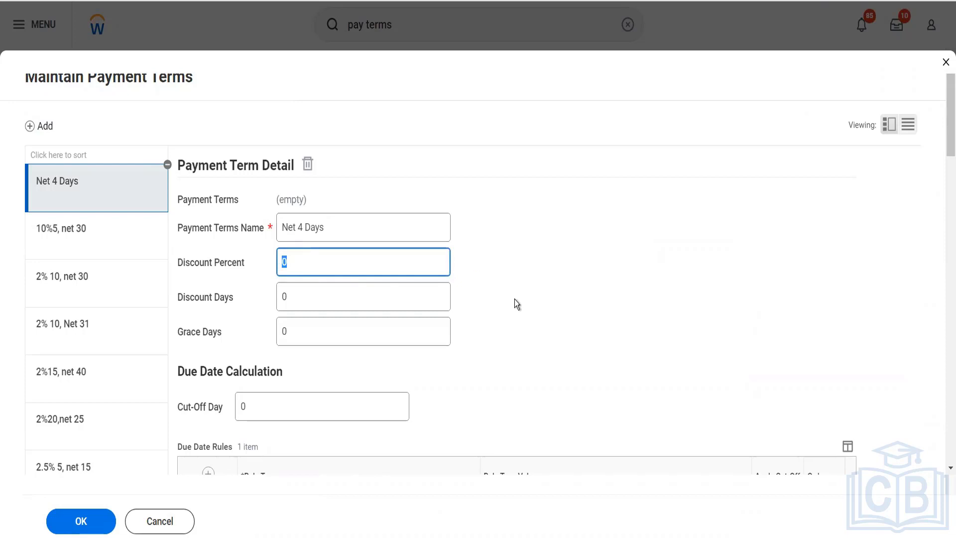
pyautogui.scroll(-4, 515, 301)
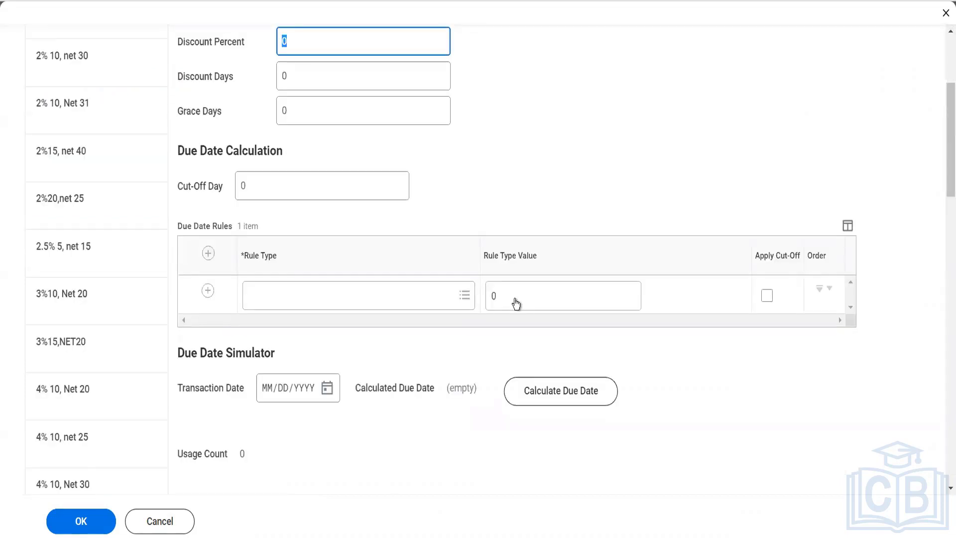
pyautogui.scroll(1, 516, 303)
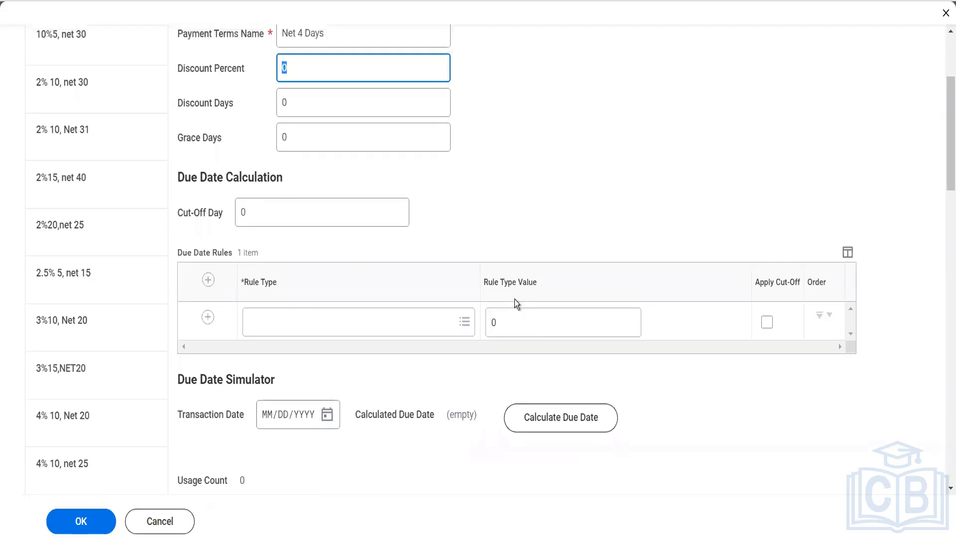
# - Enter 1 as the discount percent and 1 as the discount days
pyautogui.write('1')
pyautogui.press('Tab')
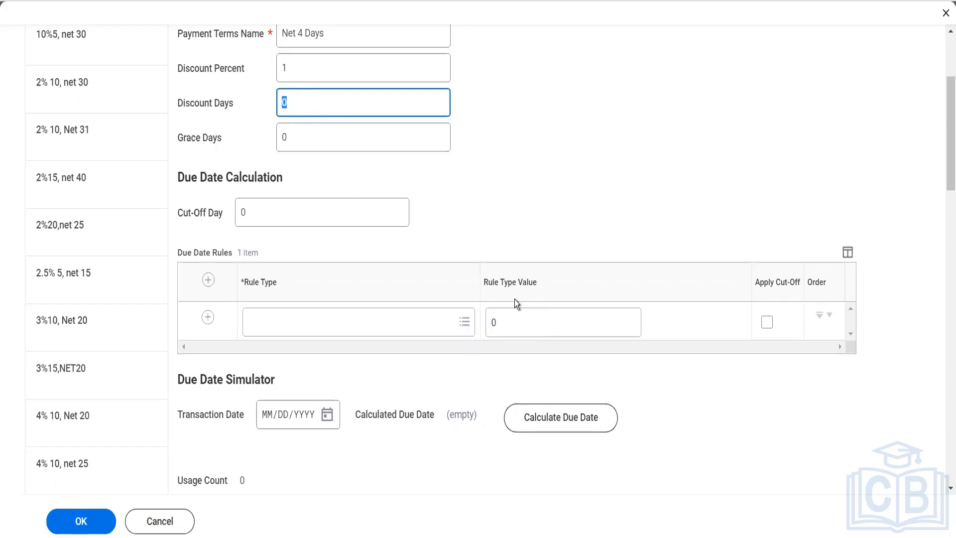
pyautogui.write('1')
pyautogui.press('Tab')
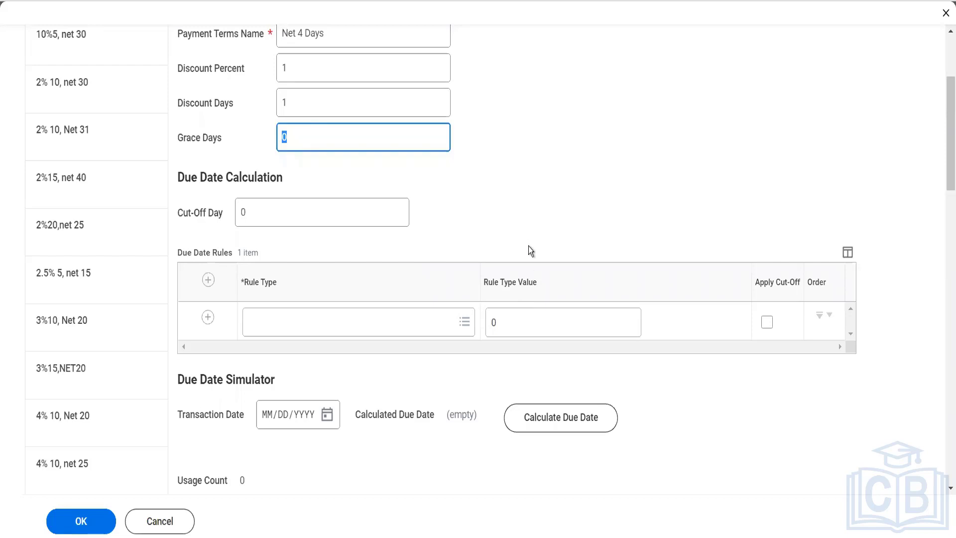
# - Rename the term 'Net 4 Days Supplier Payment term' and set grace days to 4
pyautogui.click(367, 35)
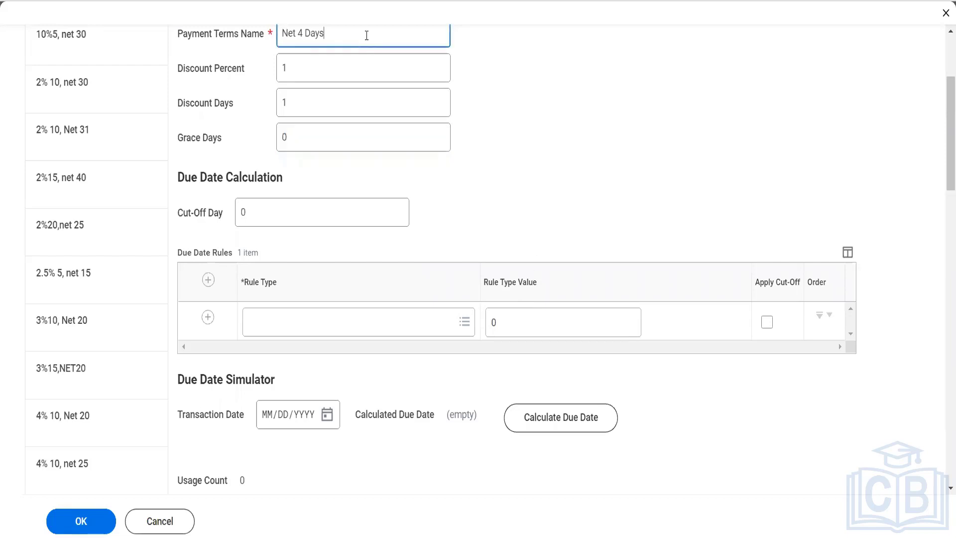
pyautogui.write('Supplier Payment term')
pyautogui.click(344, 141)
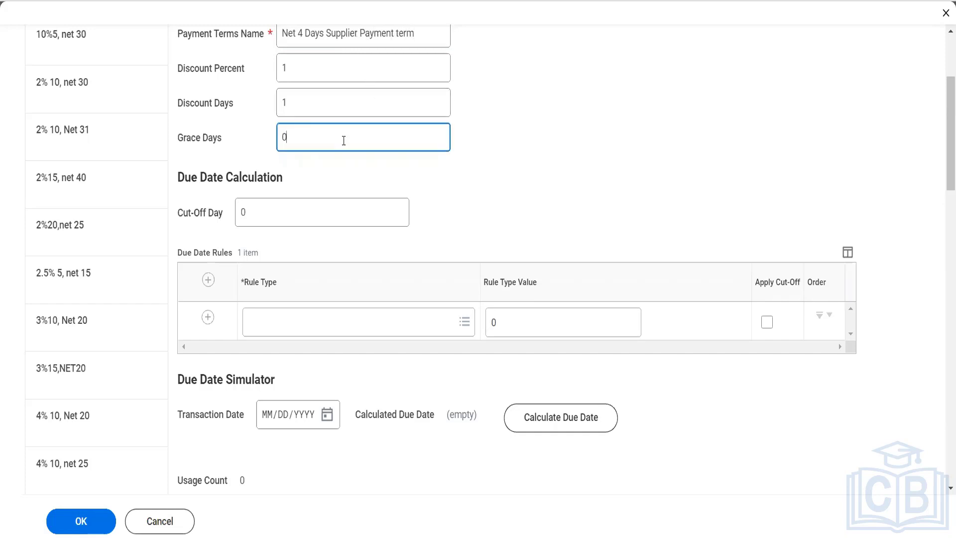
pyautogui.scroll(-1, 343, 140)
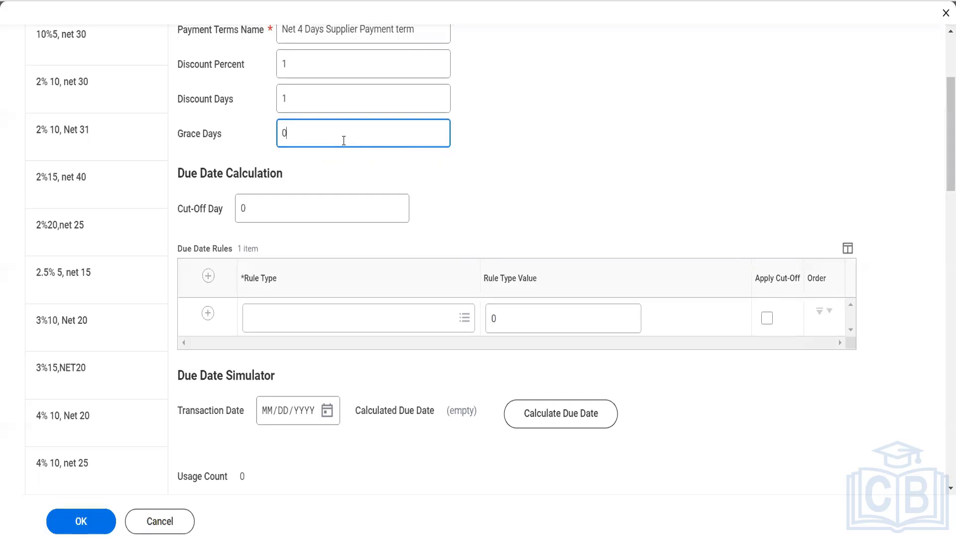
pyautogui.press('BackSpace')
pyautogui.write('4')
# - Set the due date rule type to Add Days with a value of 4
pyautogui.click(317, 316)
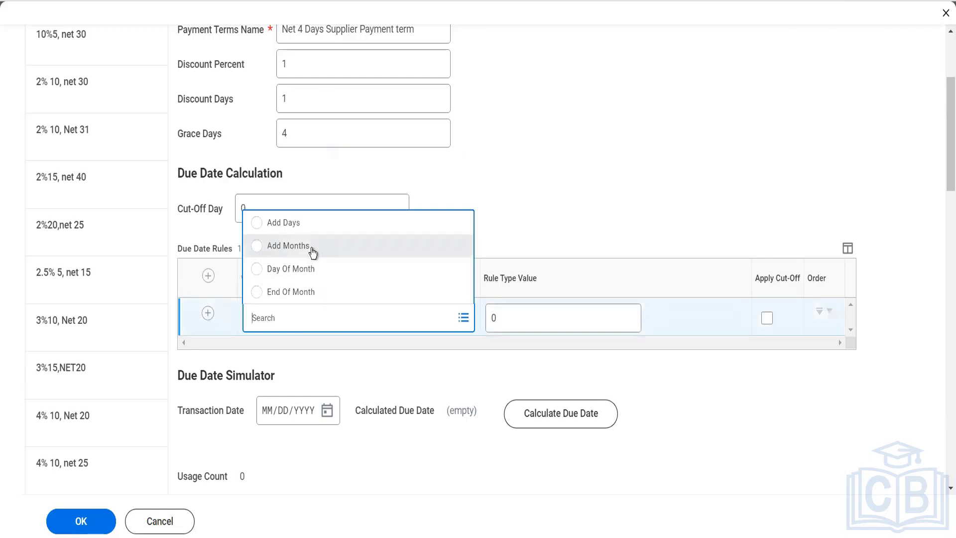
pyautogui.click(306, 222)
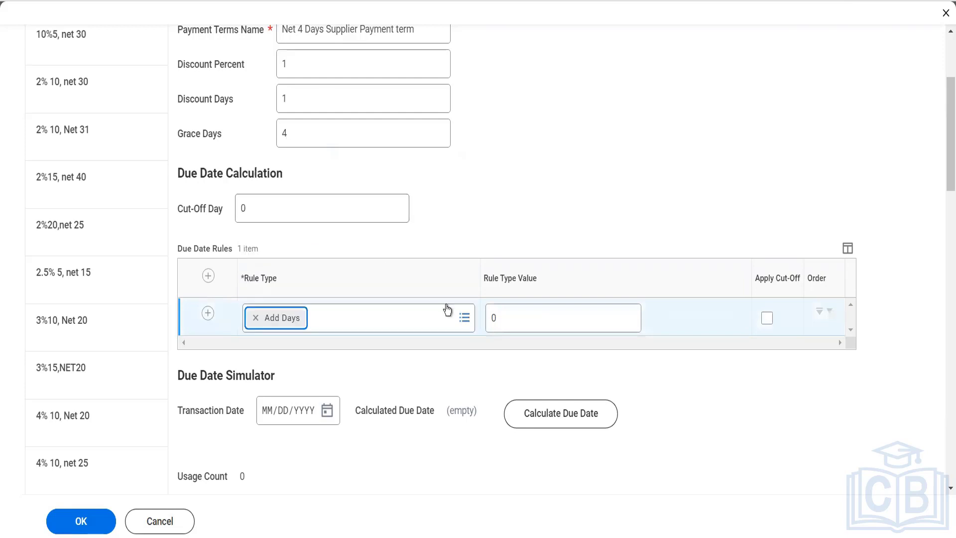
pyautogui.click(504, 317)
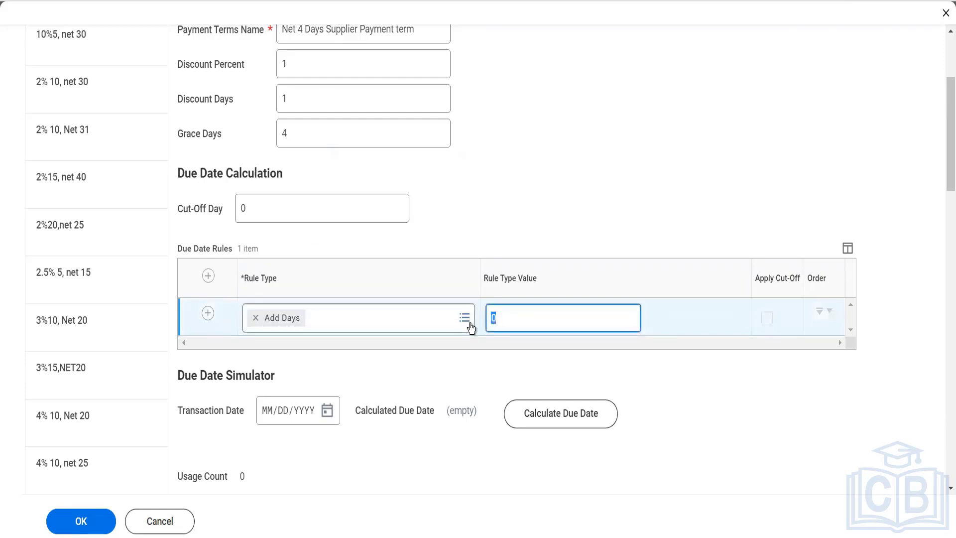
pyautogui.write('4')
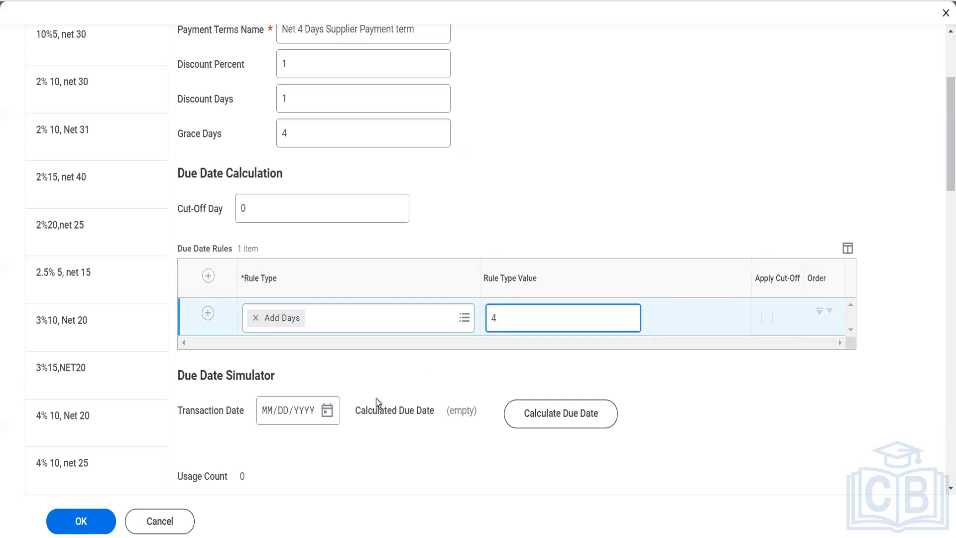
# - Test transaction date 12/07/2022 and calculate the due date, giving 12/11/2022
pyautogui.click(332, 415)
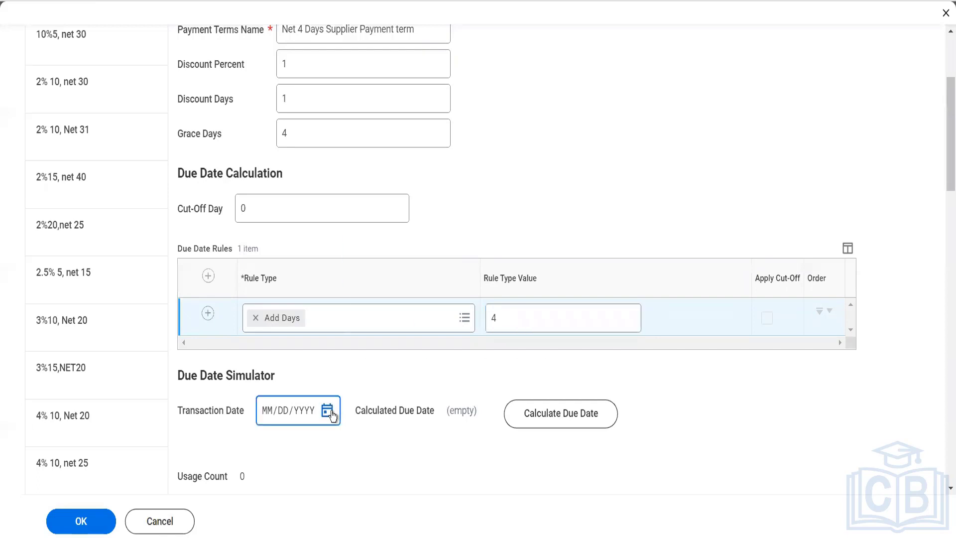
pyautogui.click(452, 330)
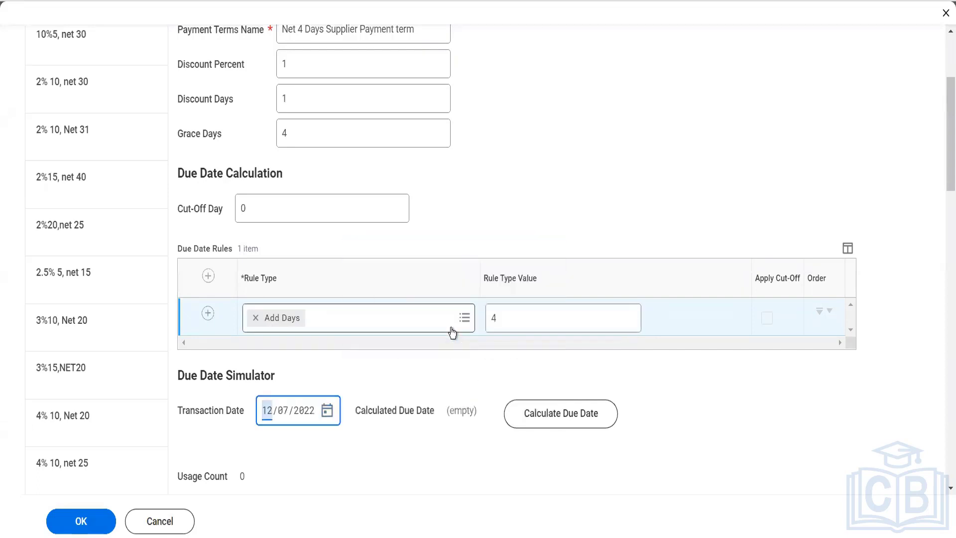
pyautogui.click(577, 418)
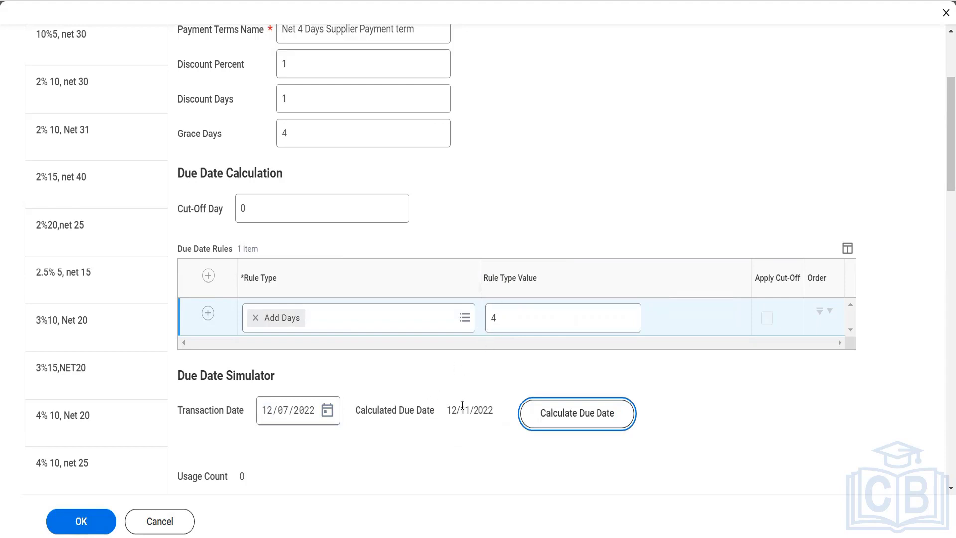
pyautogui.scroll(3, 462, 406)
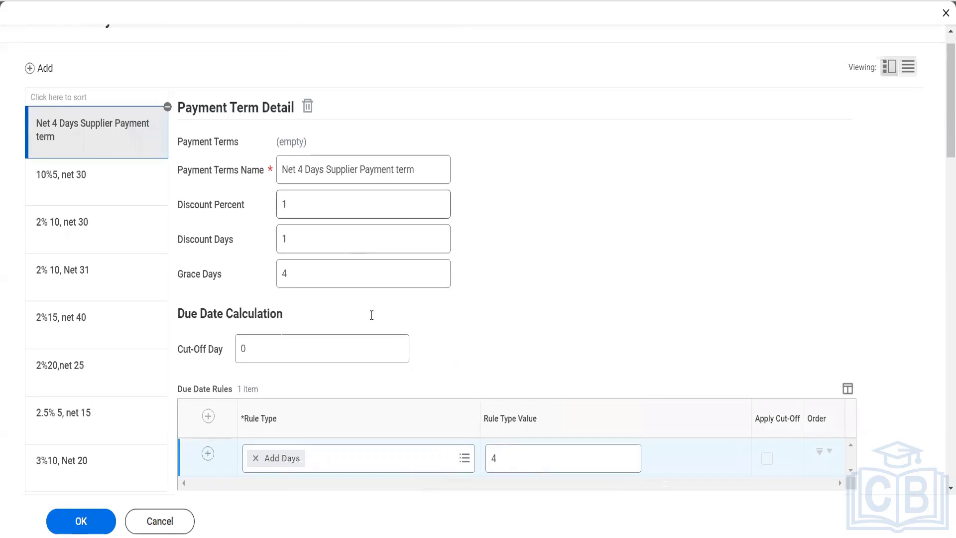
pyautogui.scroll(-3, 162, 455)
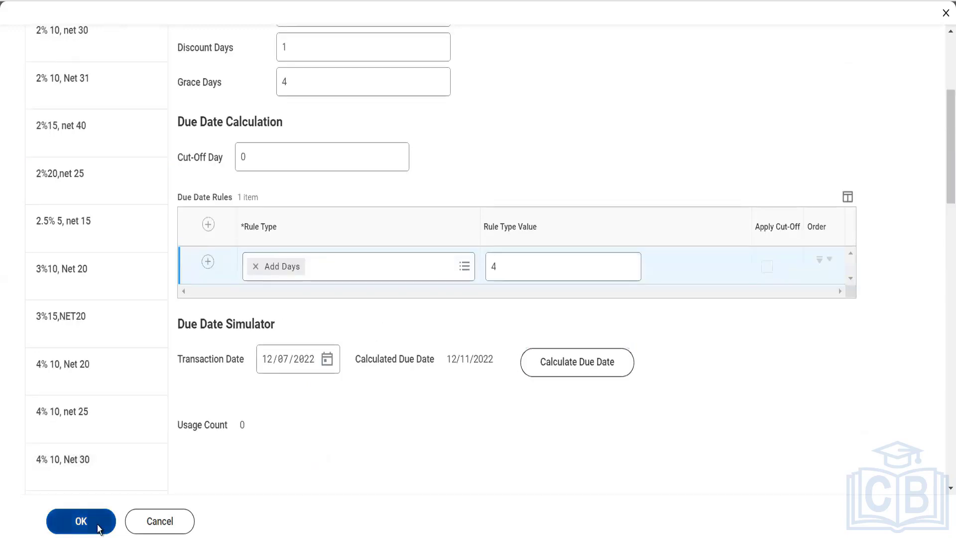
# - Save the Net 4 Days payment term and launch Create Supplier via a 'cr supplier' search
pyautogui.click(98, 527)
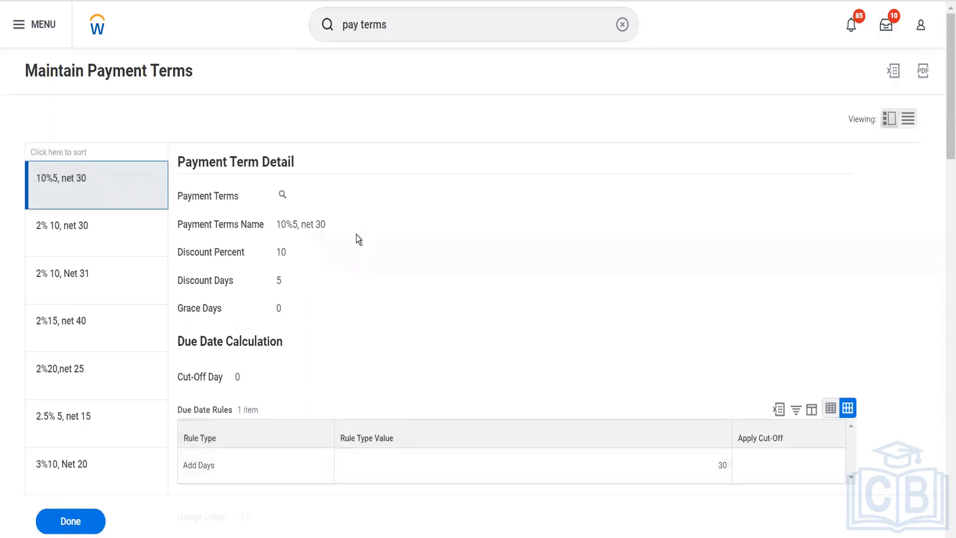
pyautogui.moveTo(388, 25); pyautogui.dragTo(333, 43)
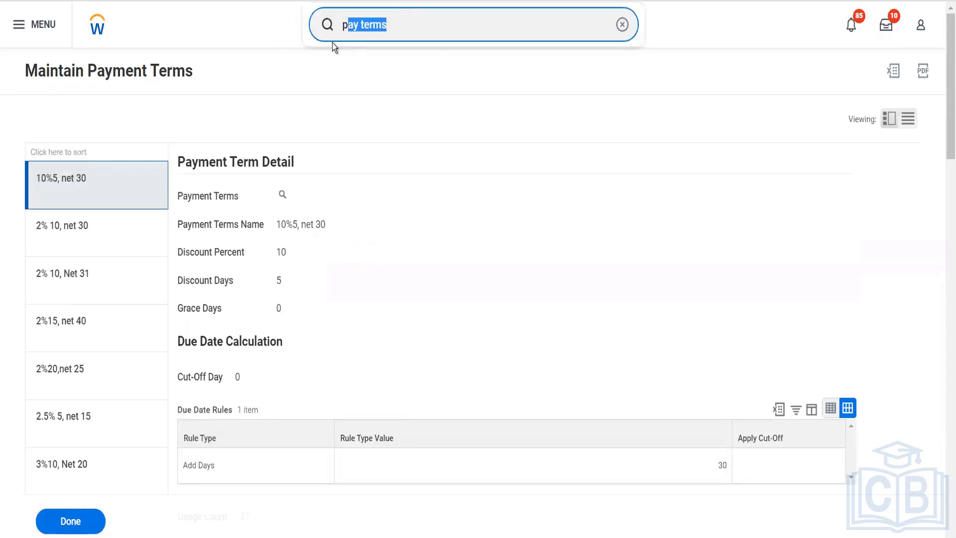
pyautogui.press('BackSpace')
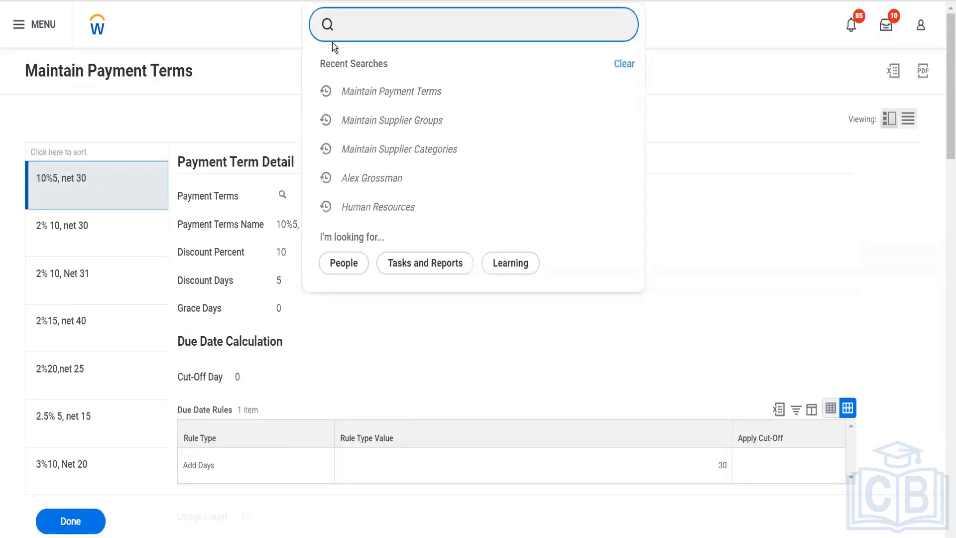
pyautogui.write('cr d')
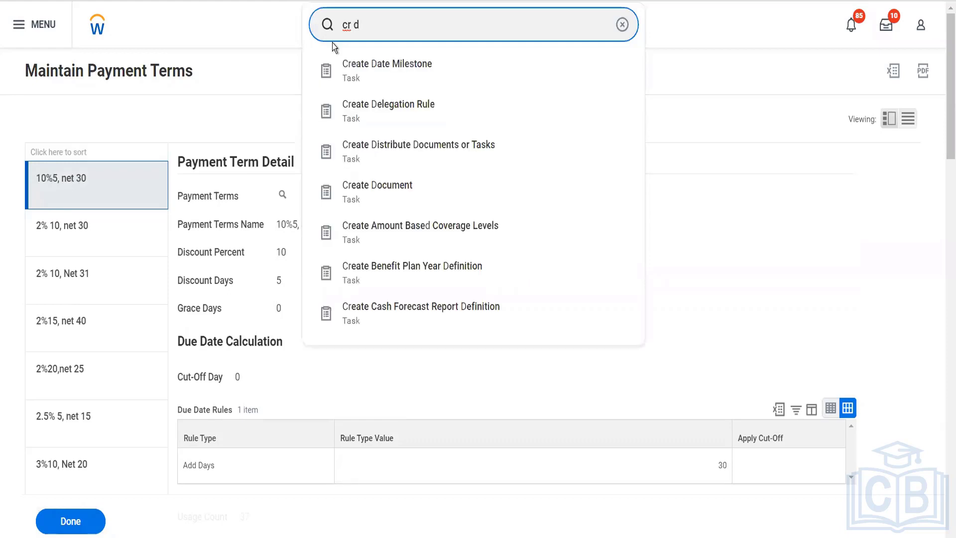
pyautogui.press('BackSpace')
pyautogui.write('supplier')
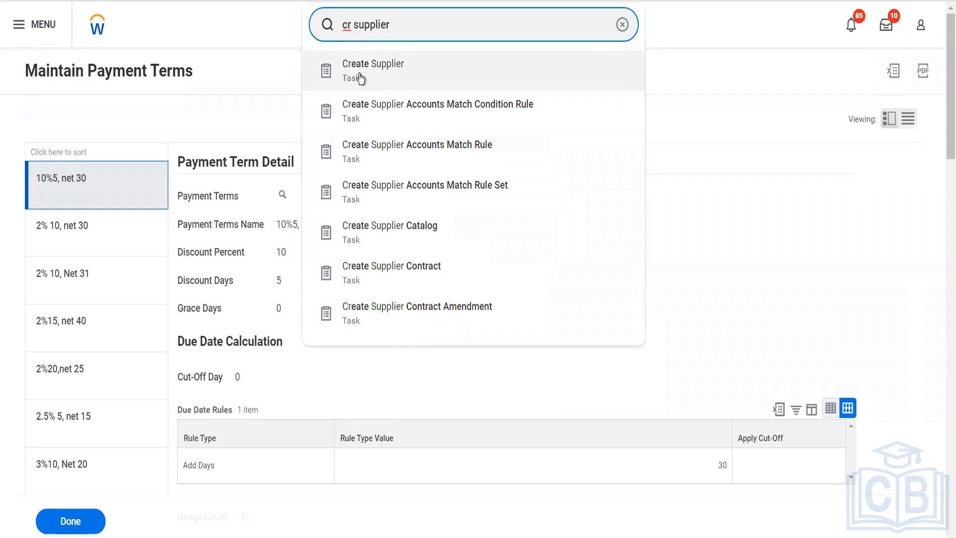
pyautogui.click(361, 78)
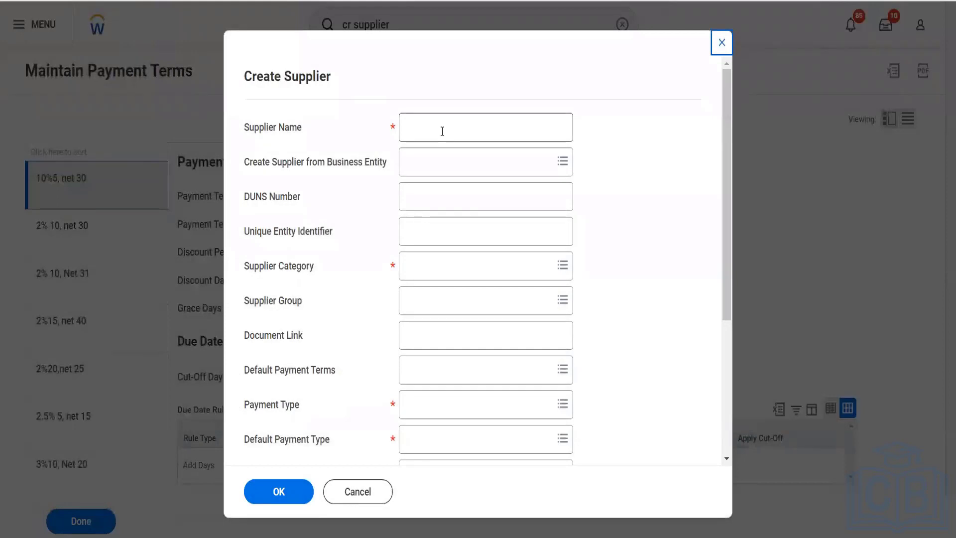
pyautogui.click(442, 131)
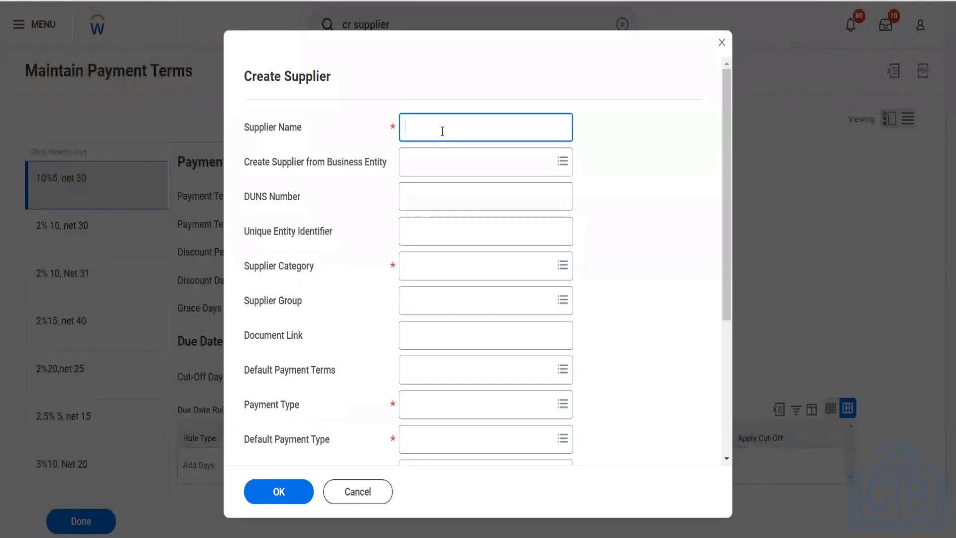
# - Enter 'Herbal Life Pvt Ltd' as the supplier name, leaving DUNS Number and Unique Entity Identifier blank
pyautogui.write('Herbal Life Pvt Ltd')
pyautogui.click(462, 191)
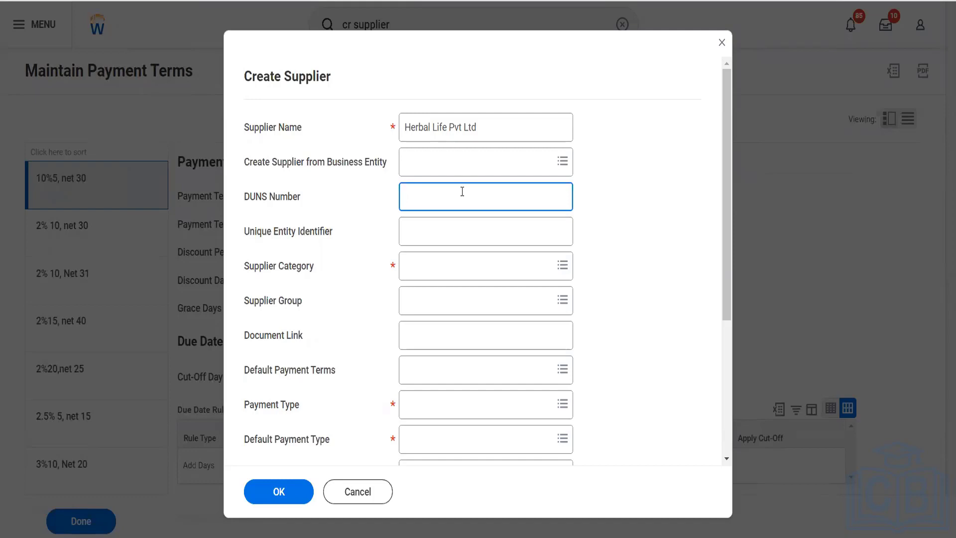
pyautogui.click(463, 231)
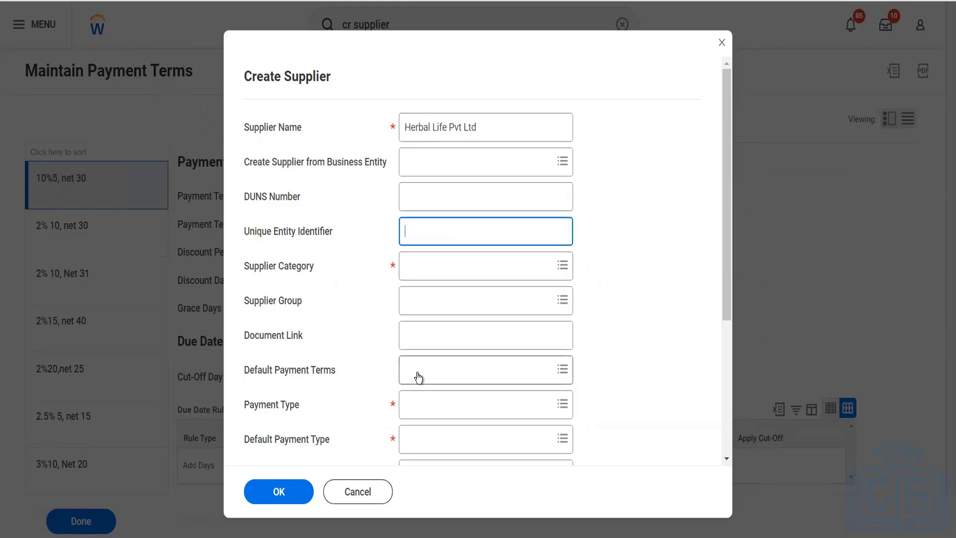
# - Search 'health' in Supplier Category and select Health Supplements
pyautogui.click(432, 273)
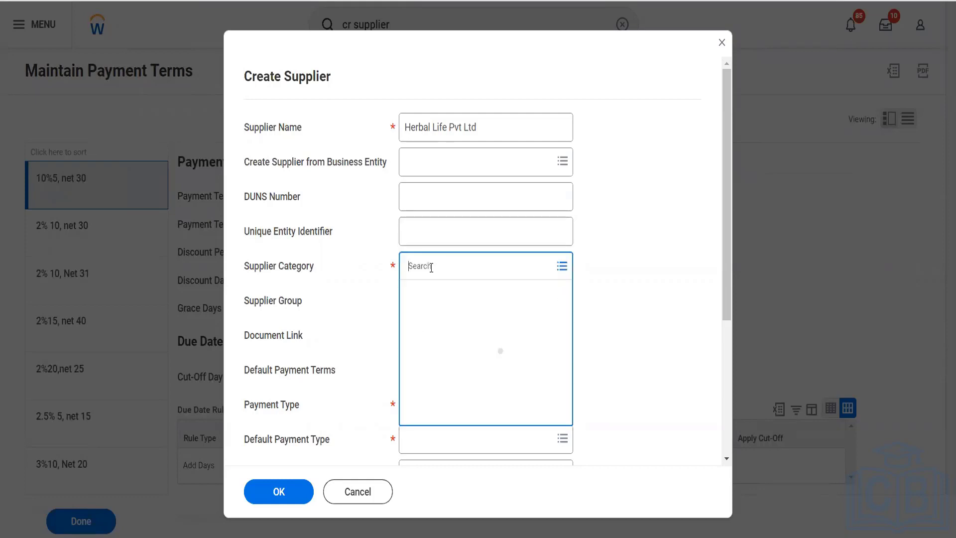
pyautogui.write('health')
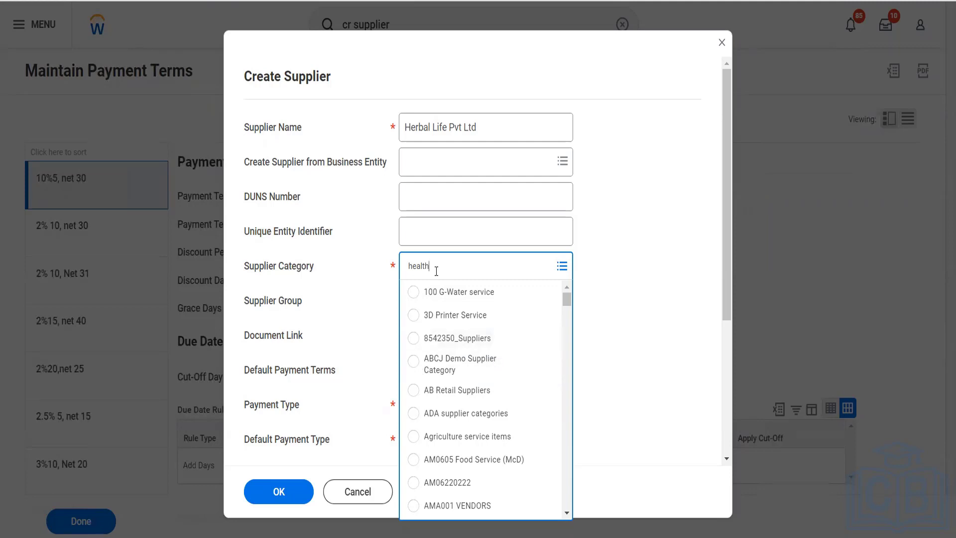
pyautogui.press('Return')
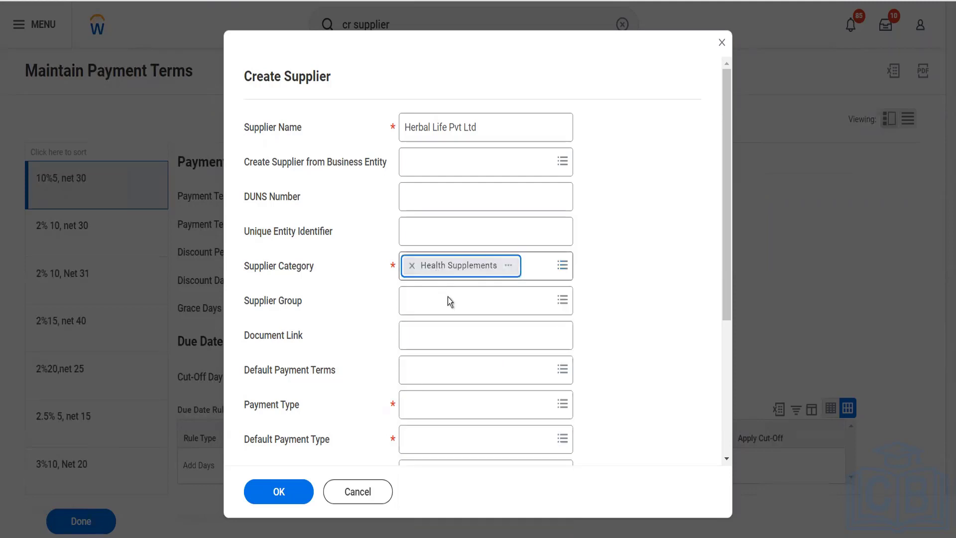
pyautogui.click(447, 304)
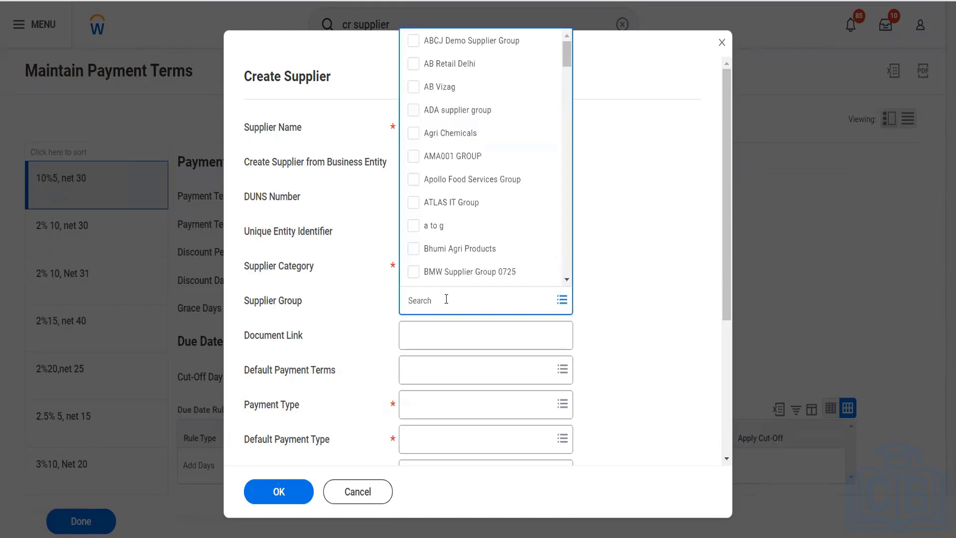
# - Add Health Industry, Agri Chemicals and ADA supplier group as the supplier's groups
pyautogui.write('health')
pyautogui.press('Return')
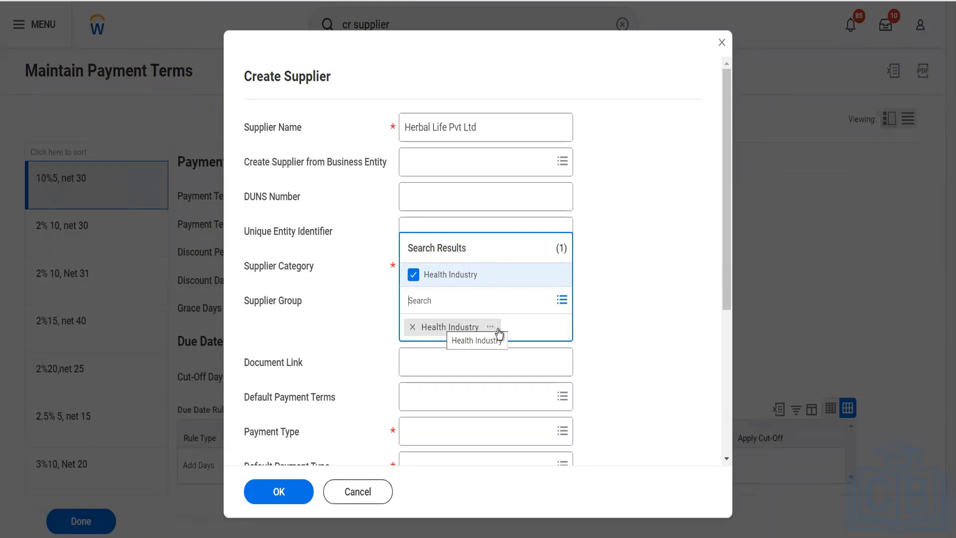
pyautogui.click(563, 301)
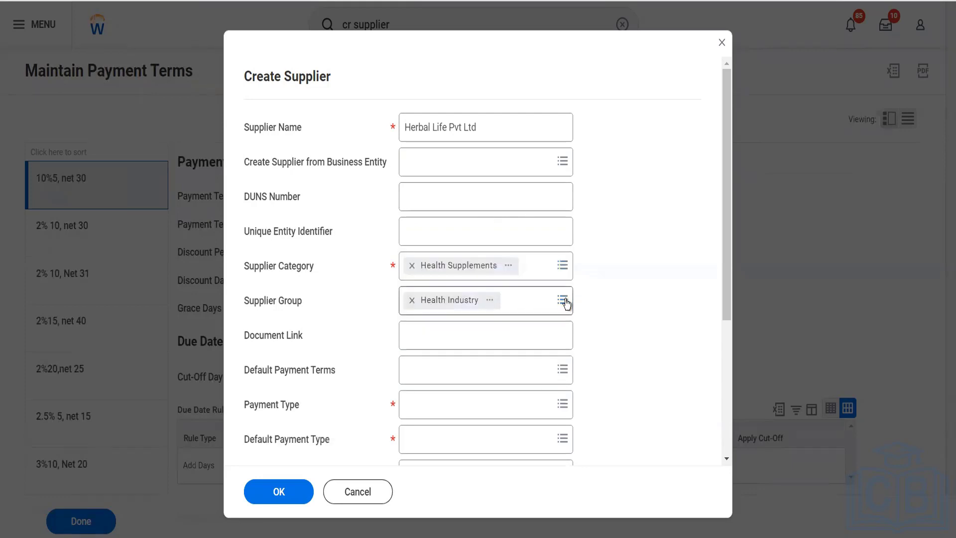
pyautogui.click(563, 300)
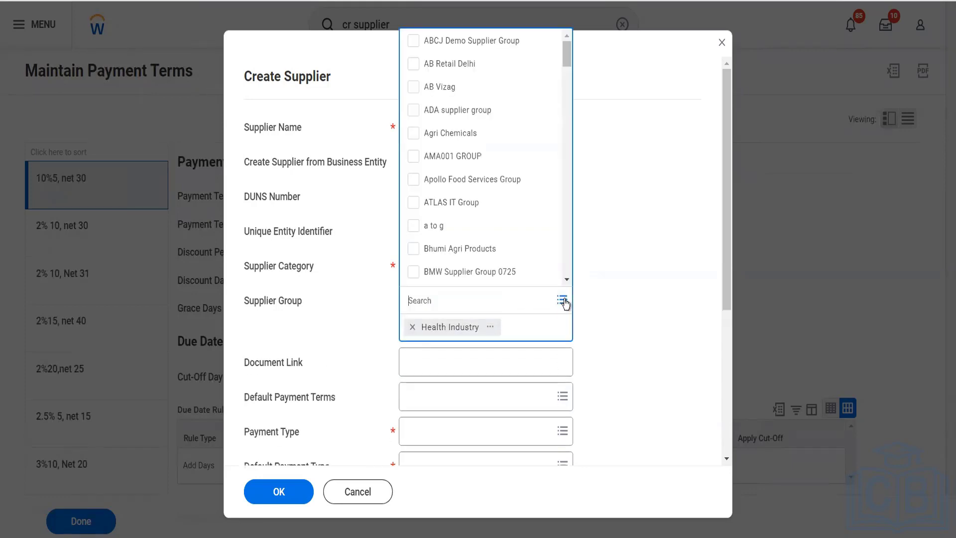
pyautogui.click(468, 142)
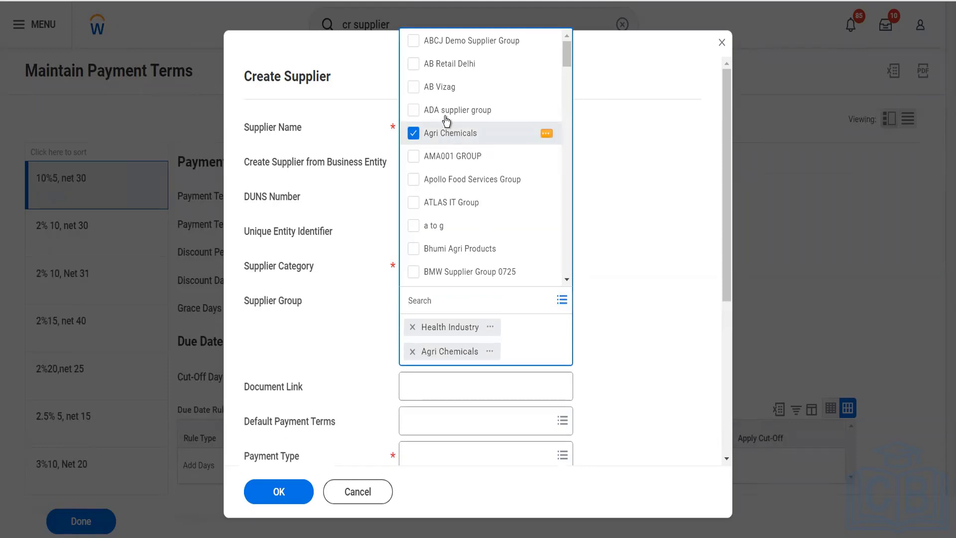
pyautogui.click(448, 111)
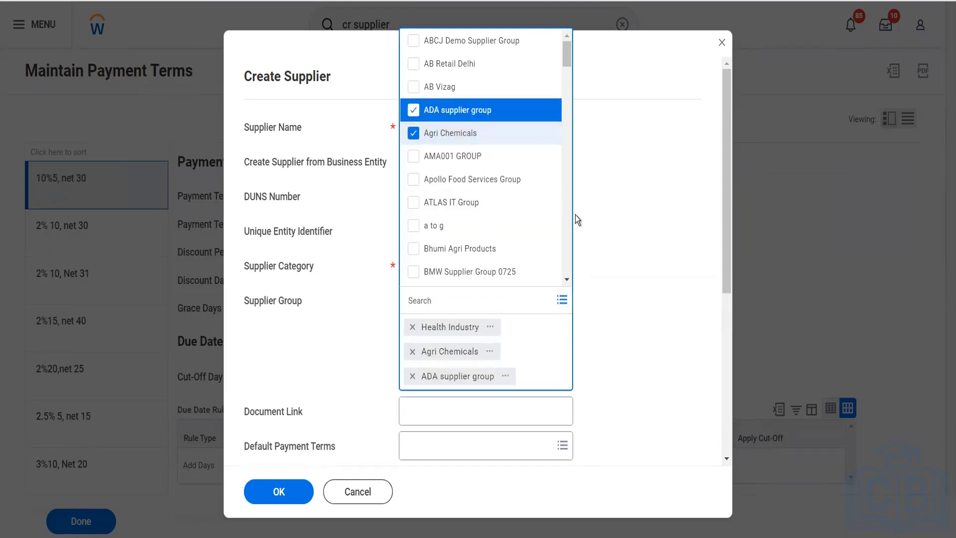
pyautogui.click(576, 215)
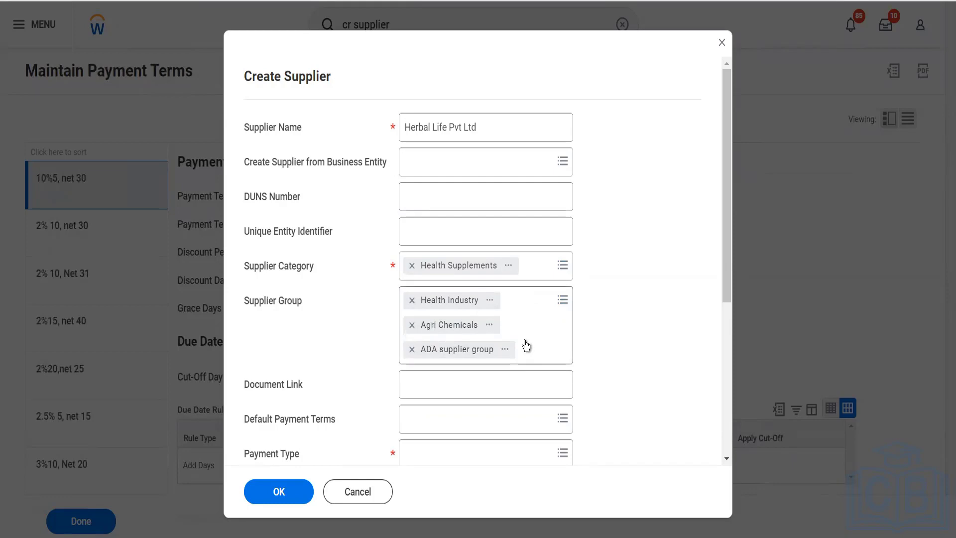
pyautogui.scroll(-1, 527, 345)
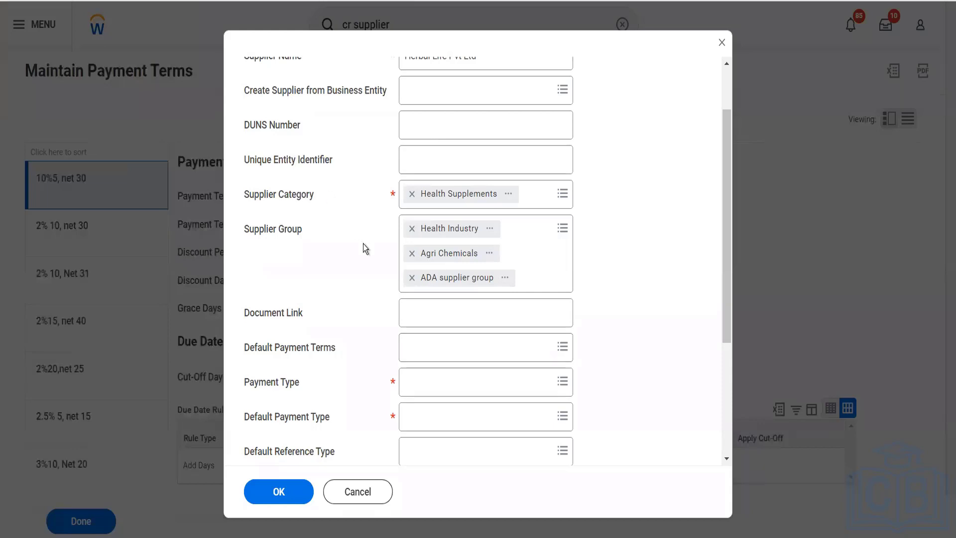
# - Search 'net 4' and set default payment terms to Net 4 Days Supplier Payment term
pyautogui.click(425, 352)
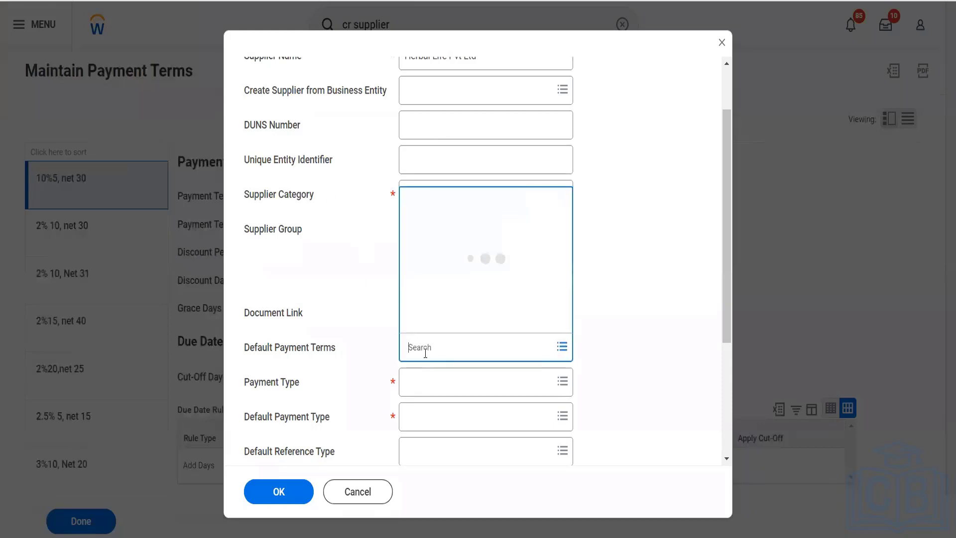
pyautogui.write('nt')
pyautogui.press('BackSpace')
pyautogui.press('BackSpace')
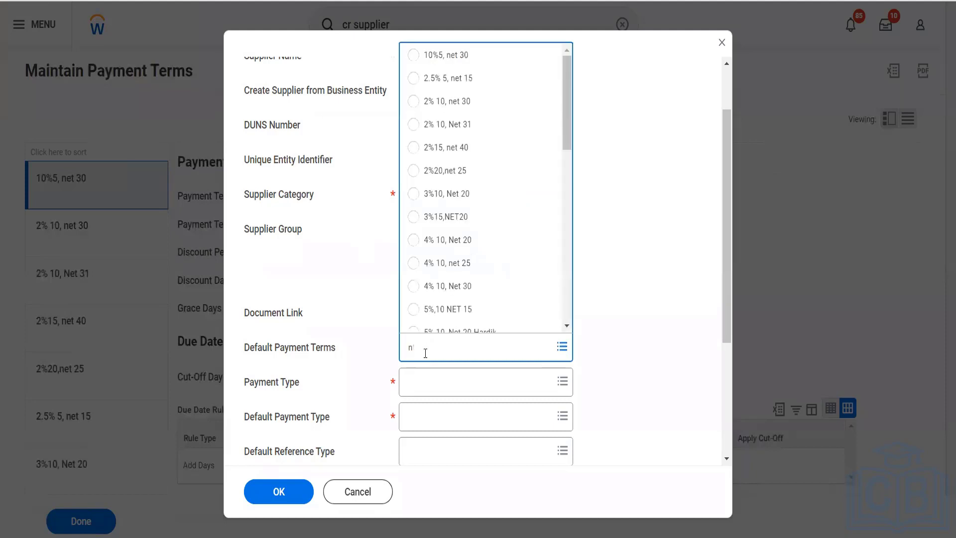
pyautogui.write('et 4')
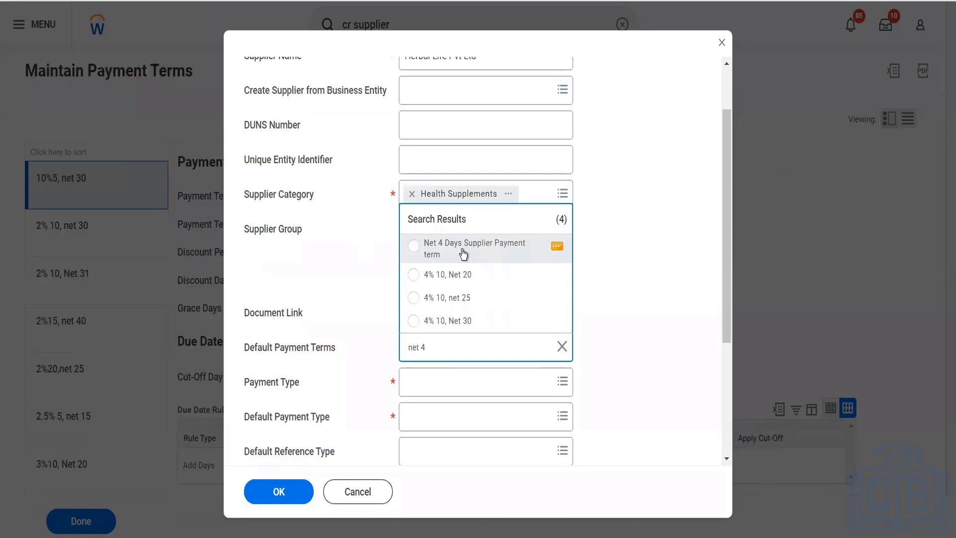
pyautogui.click(463, 254)
pyautogui.click(461, 394)
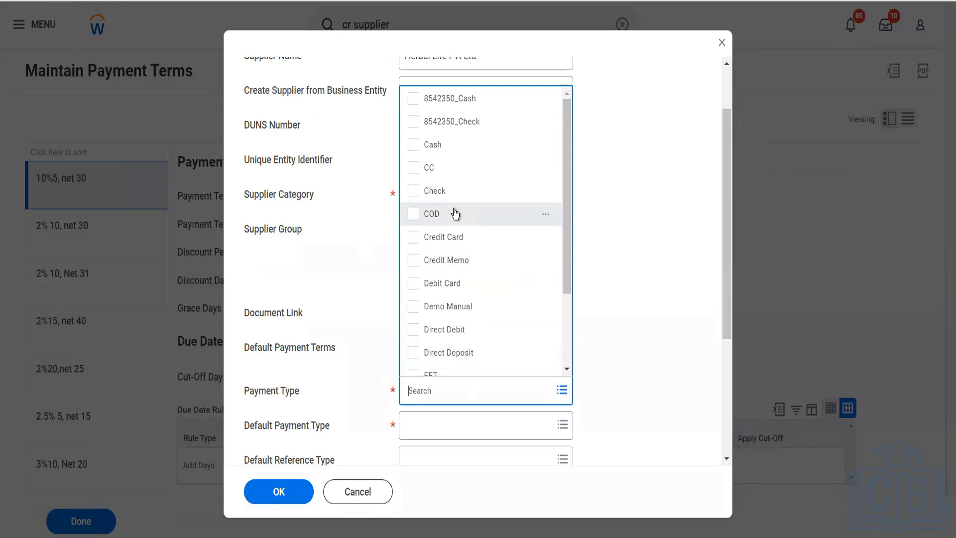
# - Tick Cash, Check and Direct Deposit as accepted Payment Types
pyautogui.click(434, 147)
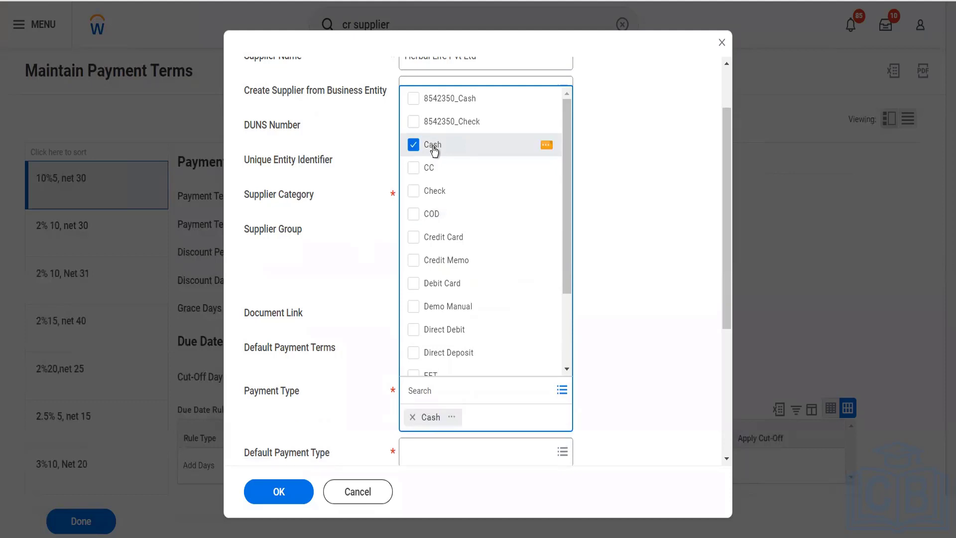
pyautogui.click(415, 192)
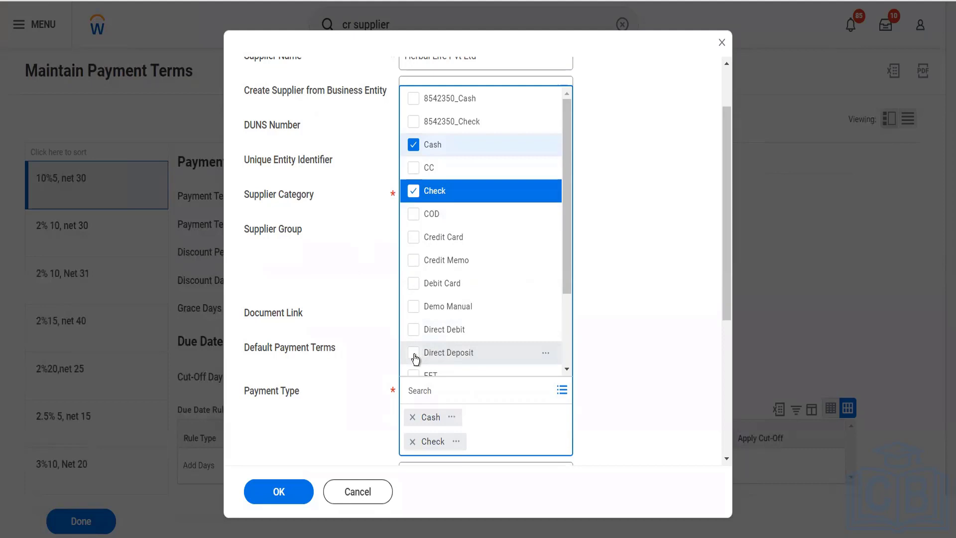
pyautogui.click(416, 359)
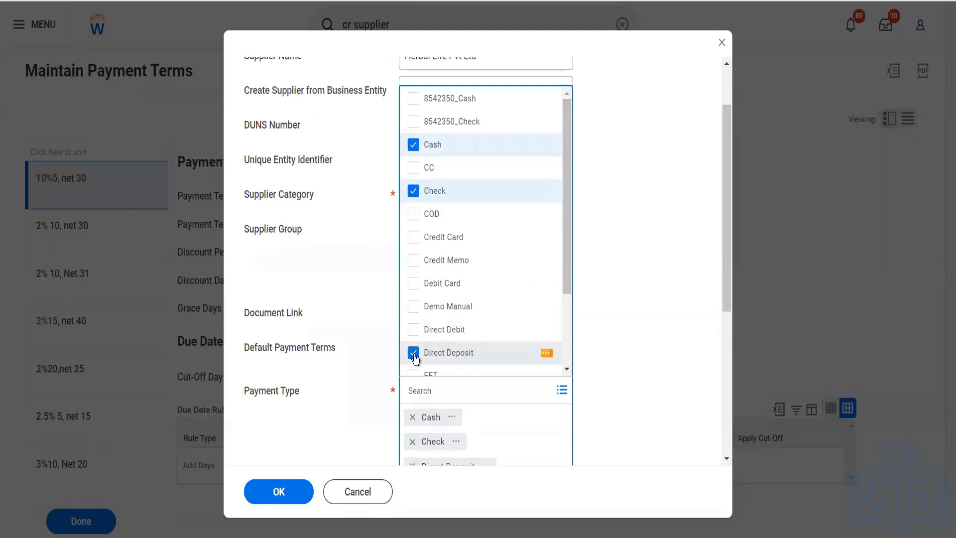
pyautogui.scroll(-2, 464, 349)
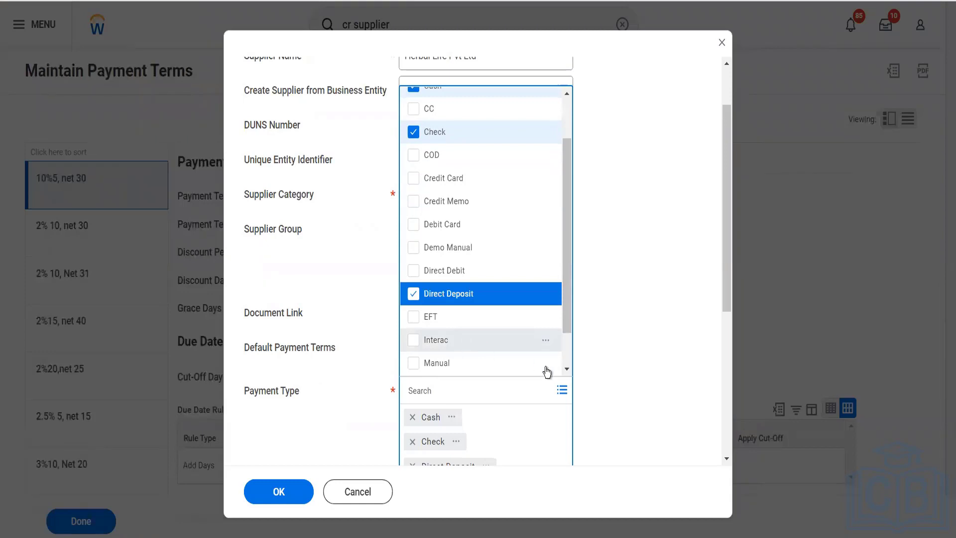
pyautogui.click(593, 414)
pyautogui.scroll(-4, 592, 414)
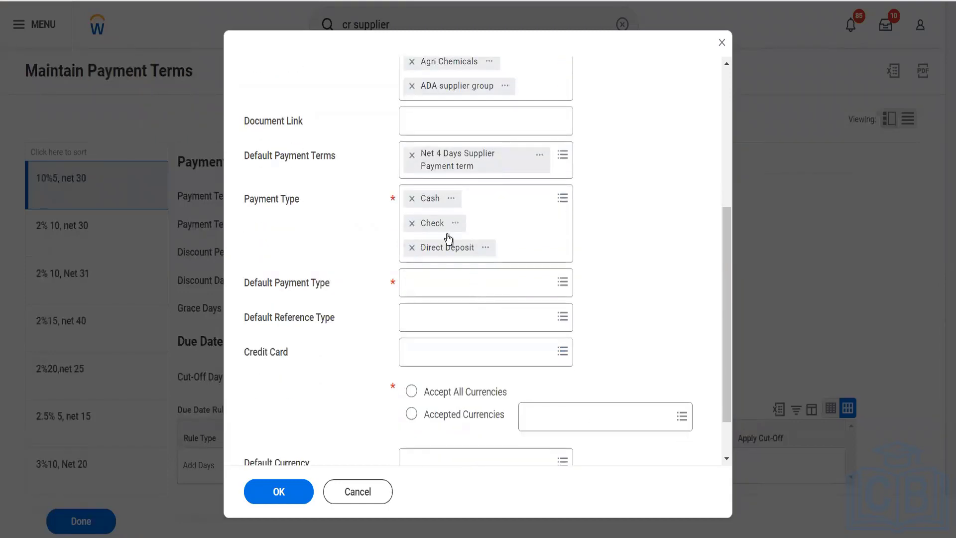
# - Choose Cash as the Default Payment Type and bring up the Default Reference Type options
pyautogui.click(456, 282)
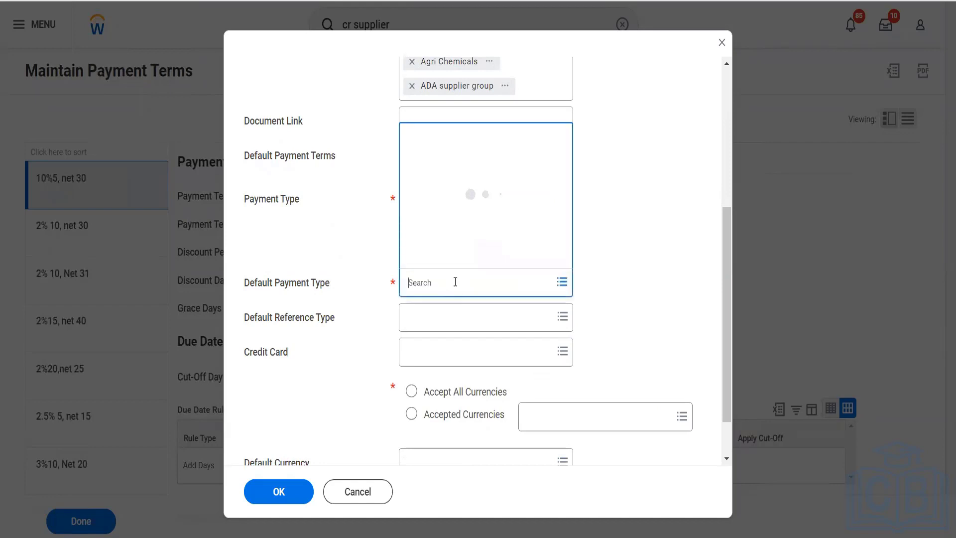
pyautogui.click(445, 220)
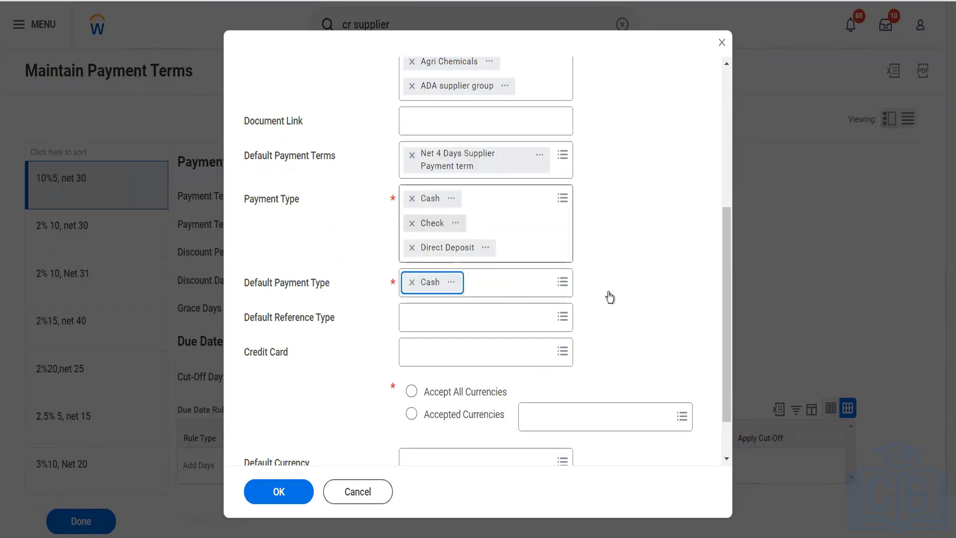
pyautogui.click(508, 330)
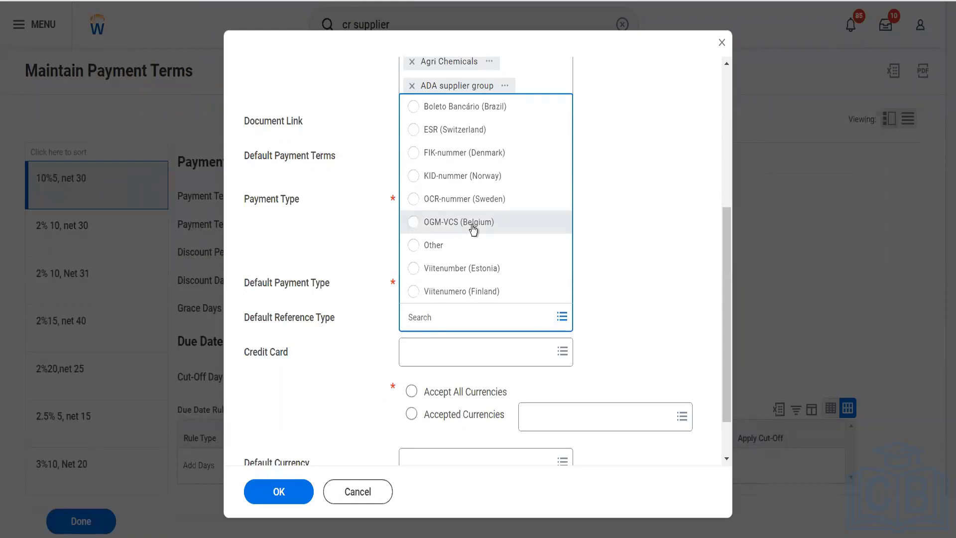
pyautogui.click(641, 246)
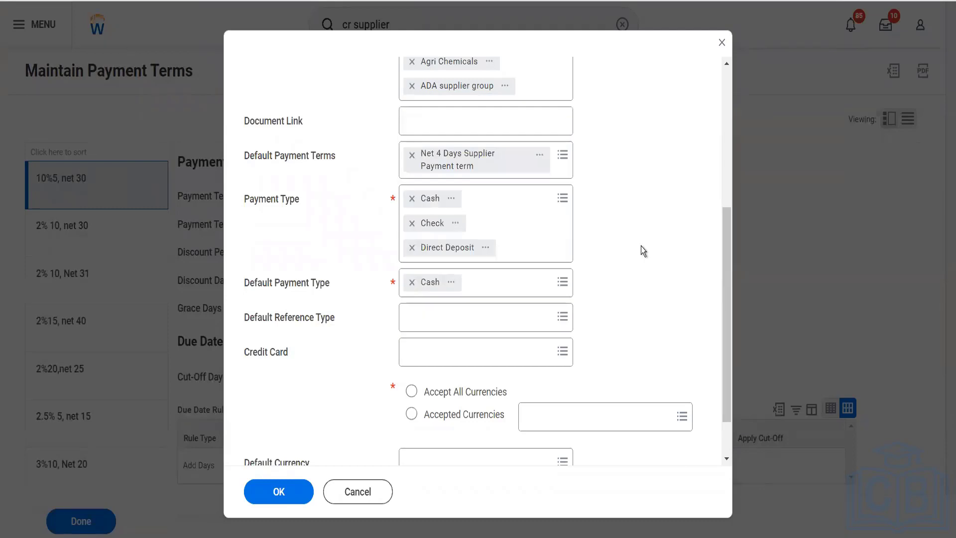
pyautogui.click(504, 367)
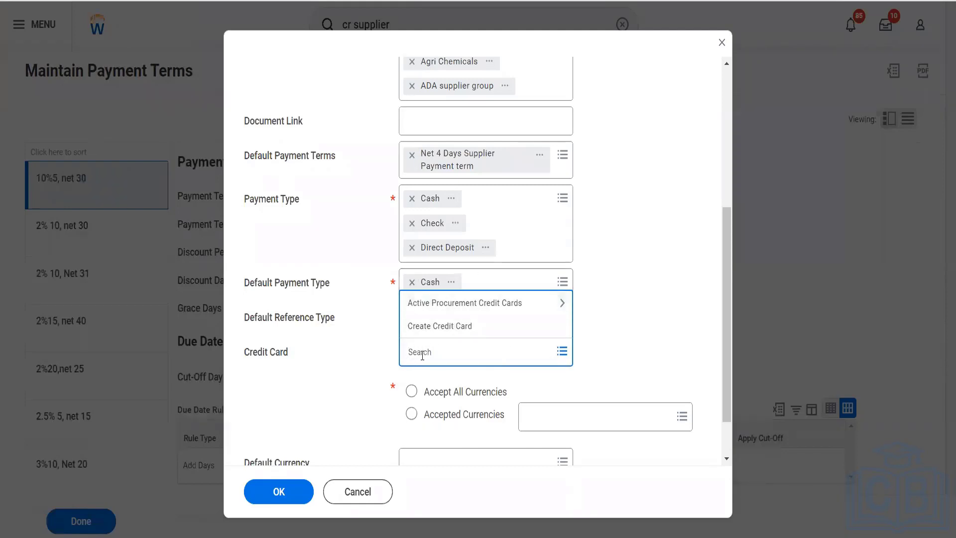
pyautogui.click(586, 366)
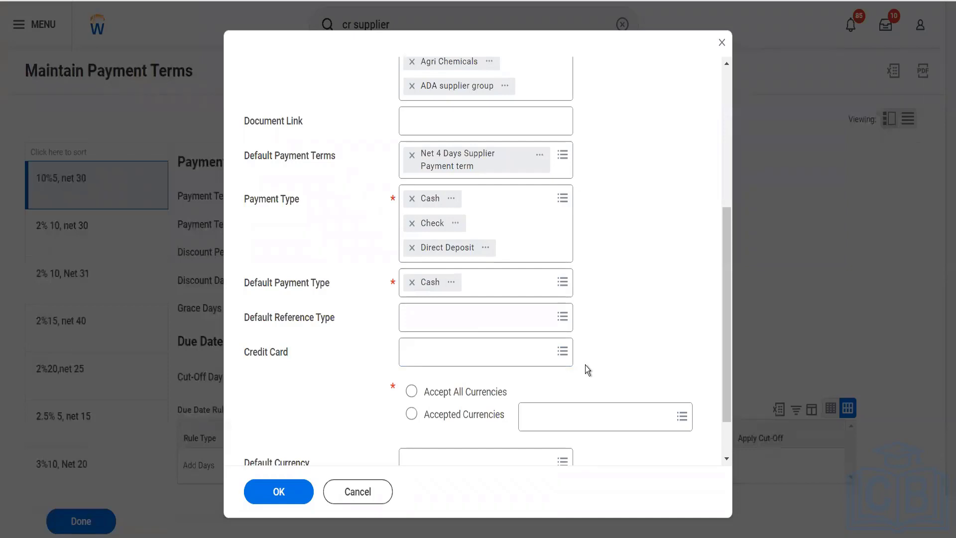
pyautogui.scroll(-2, 585, 365)
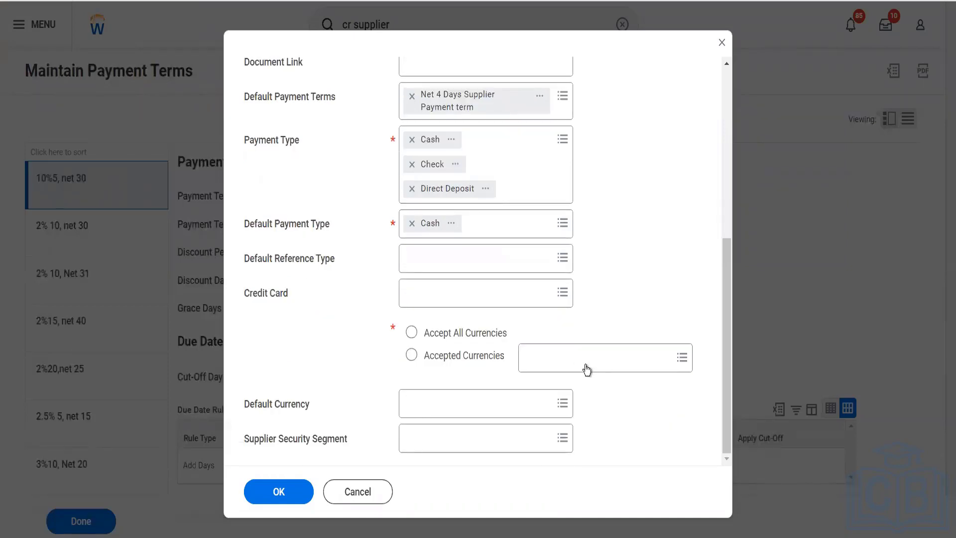
# - Select Accept All Currencies, set USD as Default Currency, and confirm with OK
pyautogui.click(412, 334)
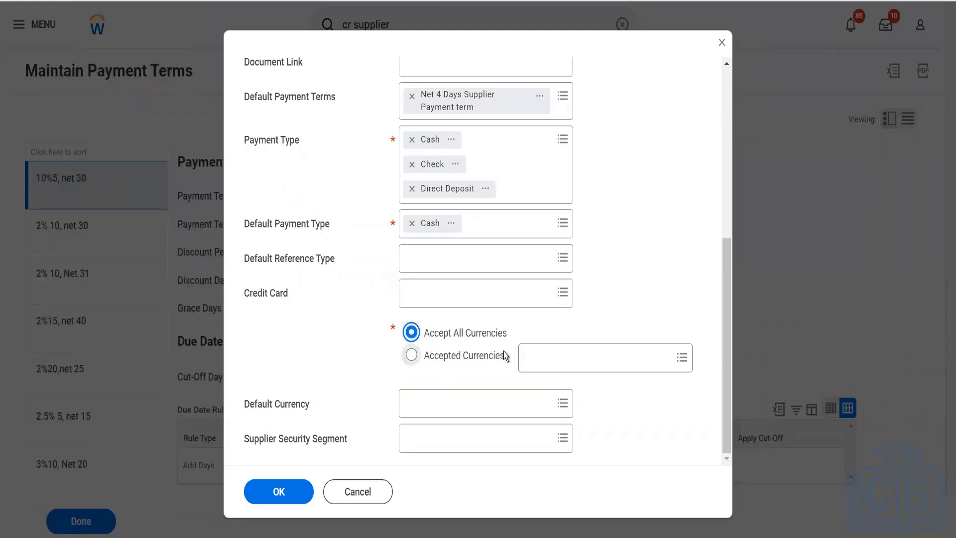
pyautogui.click(446, 415)
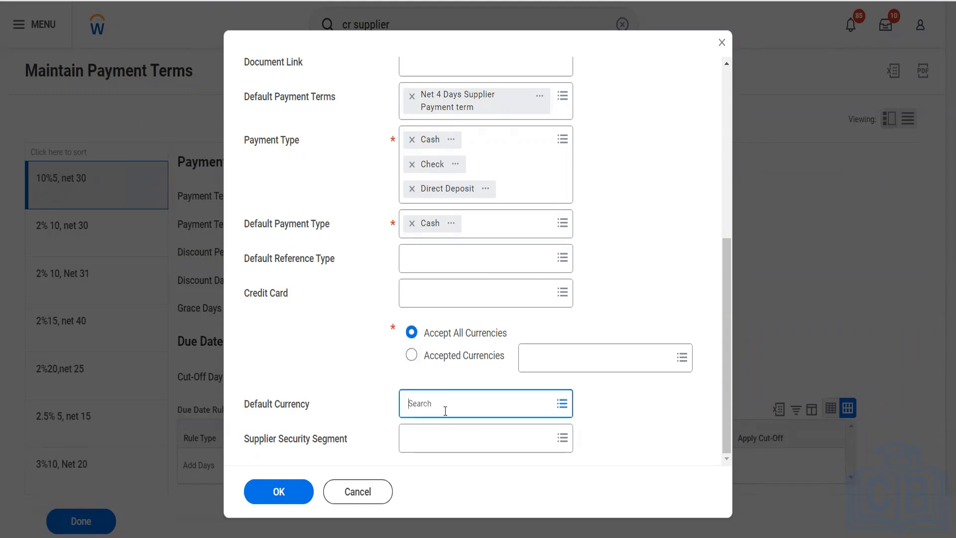
pyautogui.write('usd')
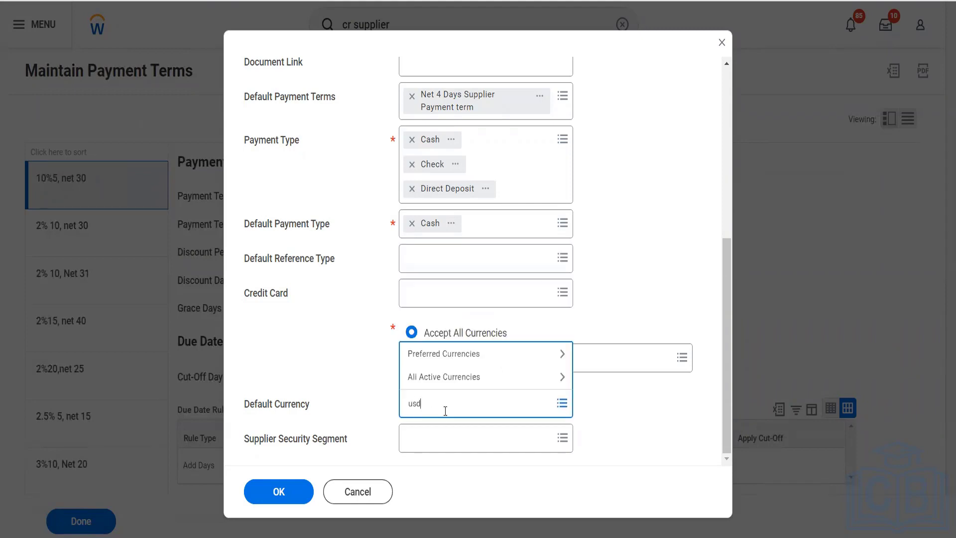
pyautogui.press('Return')
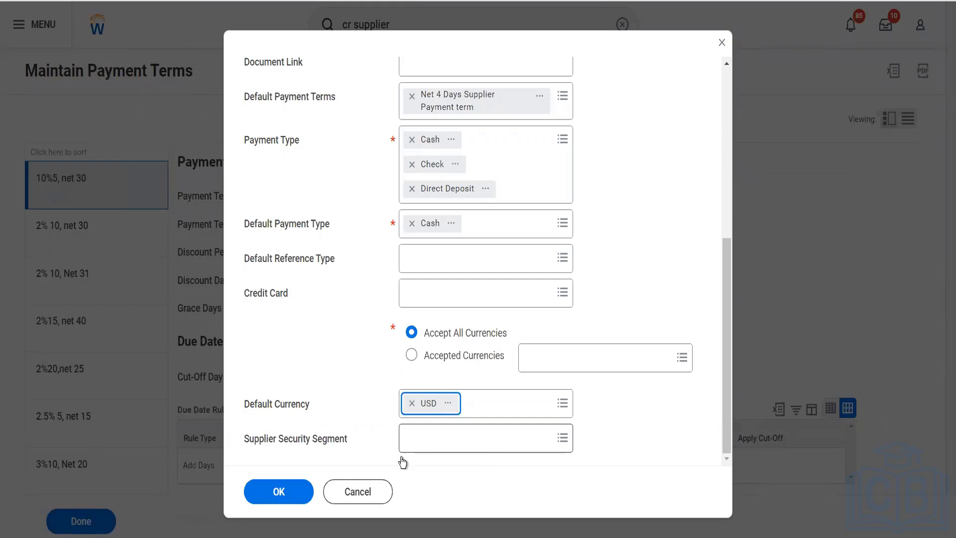
pyautogui.click(281, 492)
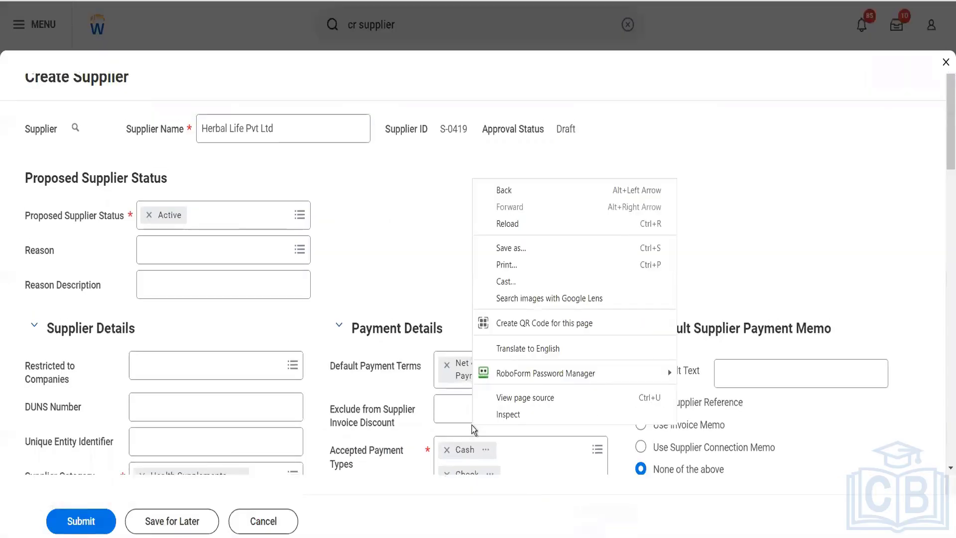
# - Check the Draft supplier ID and keep Proposed Supplier Status Active with no reason chosen
pyautogui.click(400, 272)
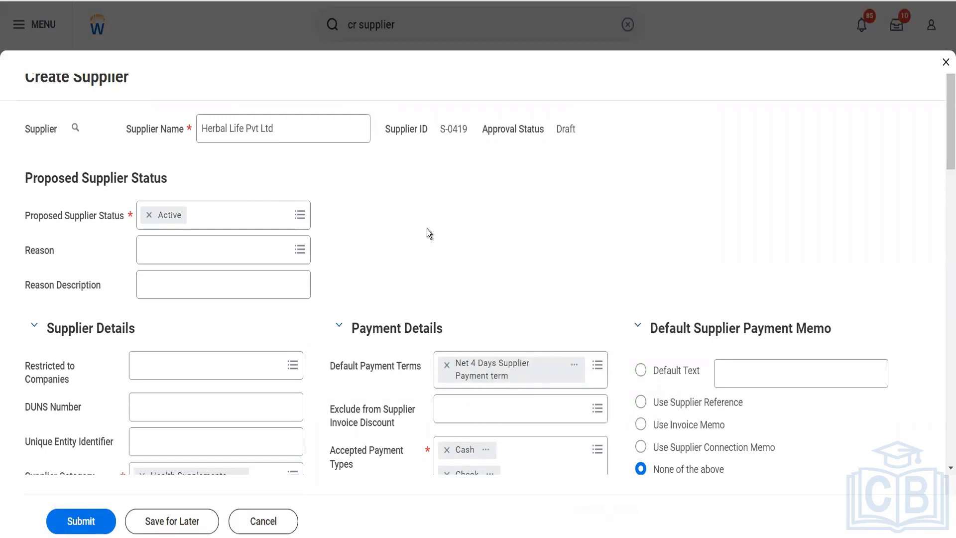
pyautogui.moveTo(470, 130); pyautogui.dragTo(438, 131)
pyautogui.click(551, 129)
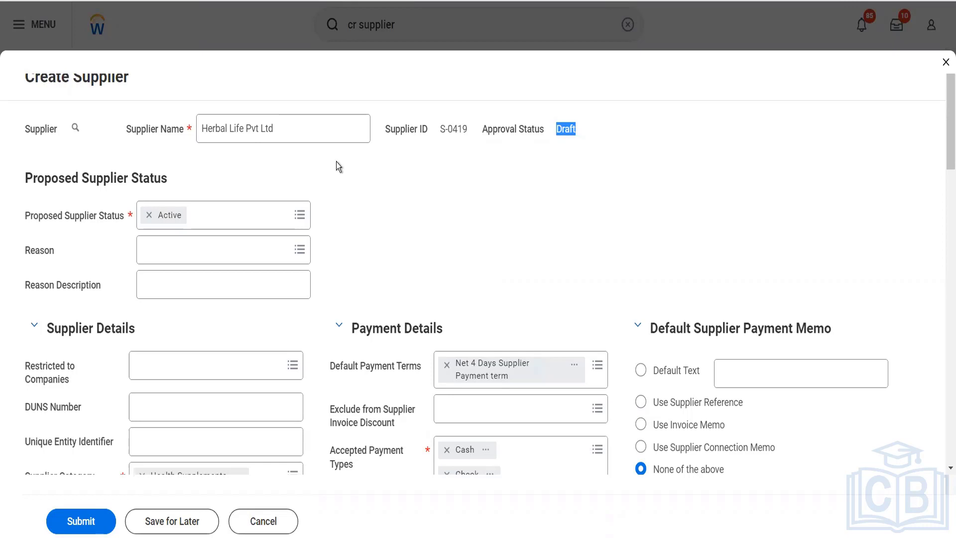
pyautogui.click(222, 226)
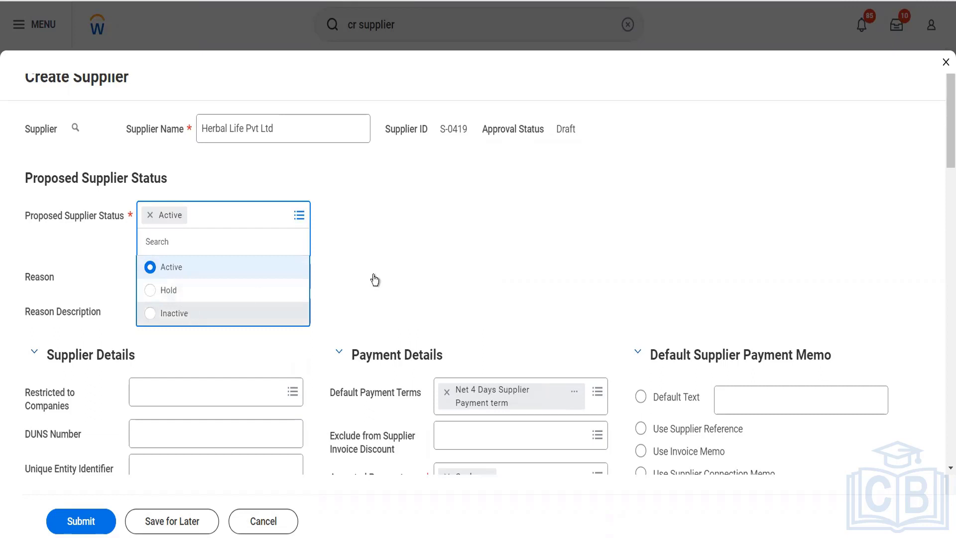
pyautogui.click(441, 266)
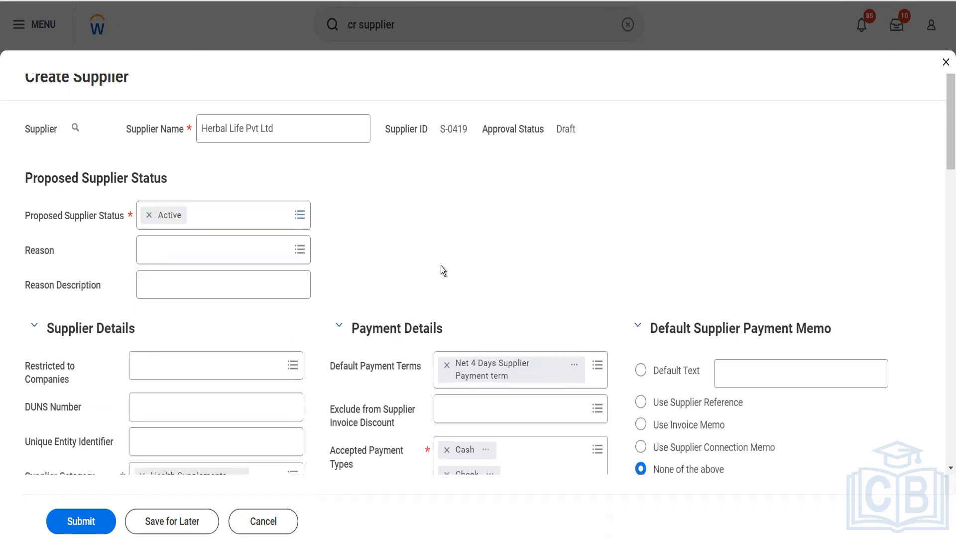
pyautogui.click(275, 259)
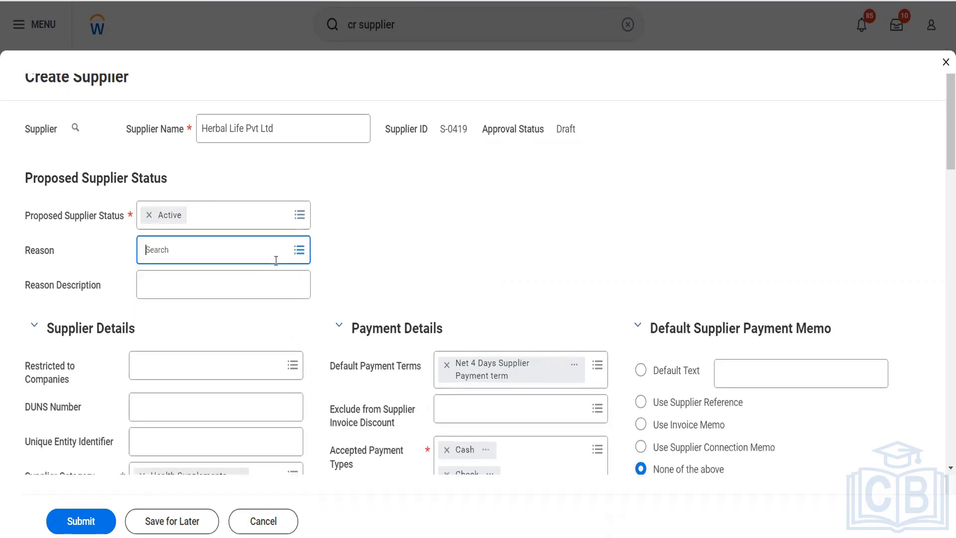
pyautogui.click(354, 250)
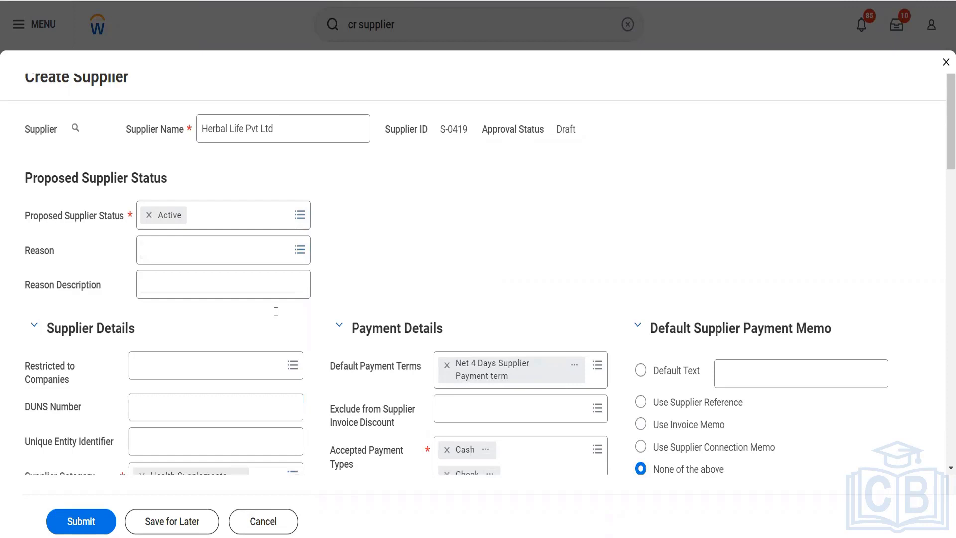
# - Restrict the supplier to GMS USA Global Modern Services,USA and OG001 The Olive Garden
pyautogui.scroll(-3, 276, 312)
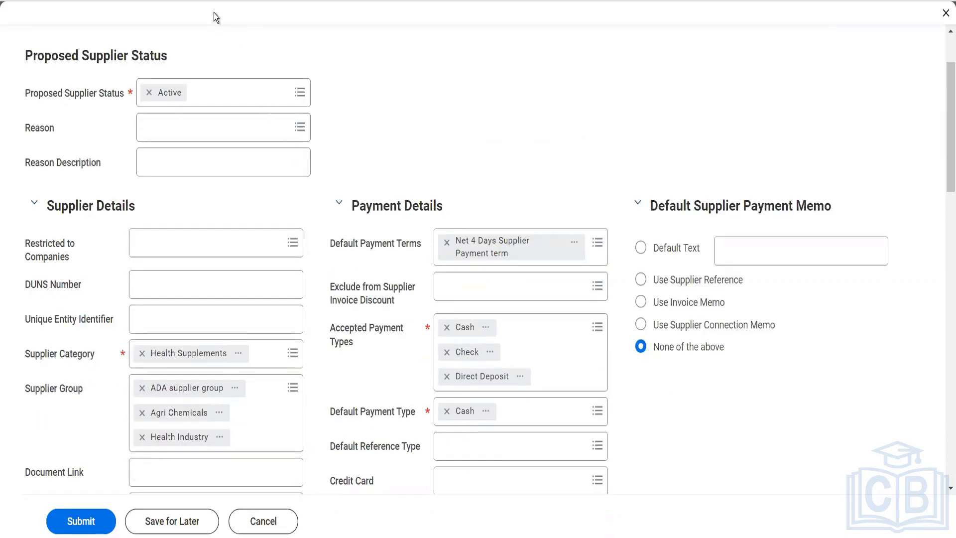
pyautogui.click(200, 245)
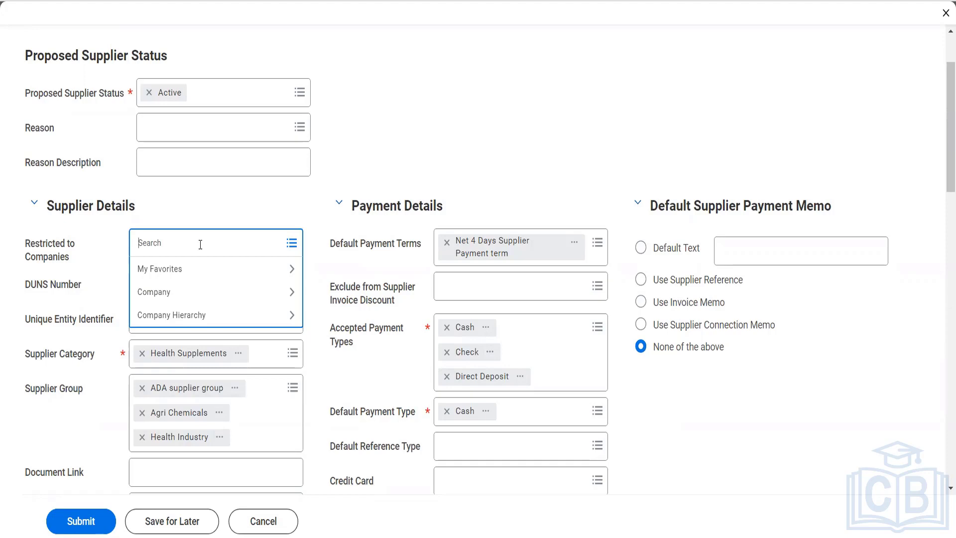
pyautogui.write('gms usa')
pyautogui.press('Return')
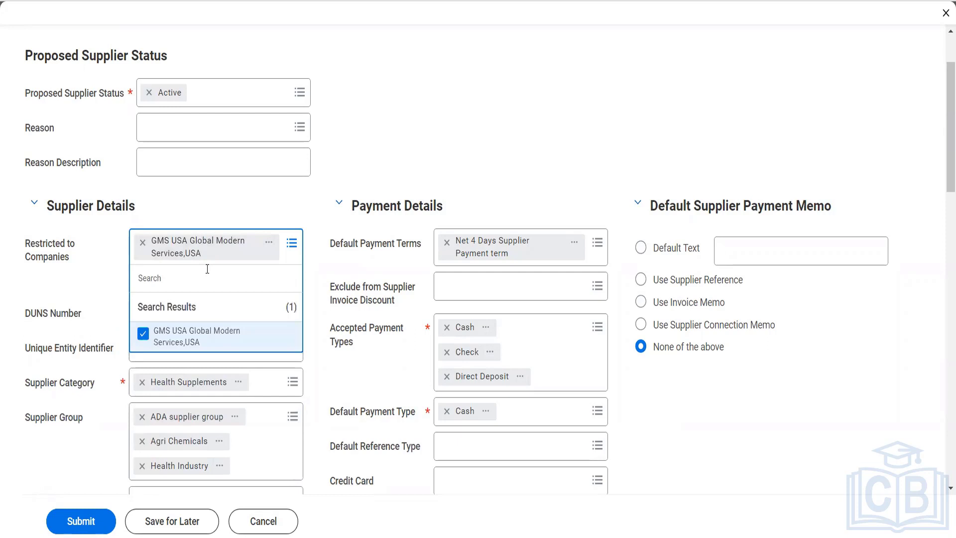
pyautogui.write('olivr')
pyautogui.press('BackSpace')
pyautogui.press('Return')
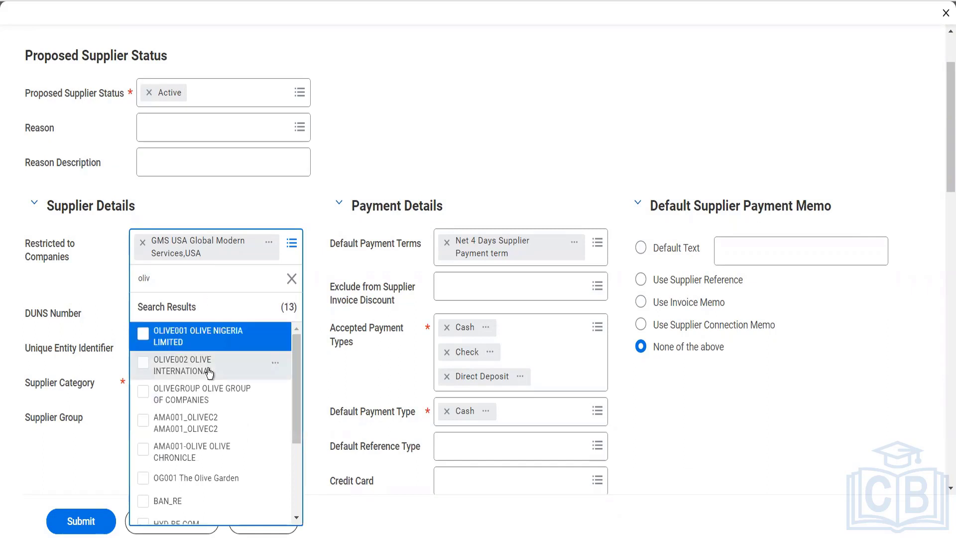
pyautogui.click(218, 480)
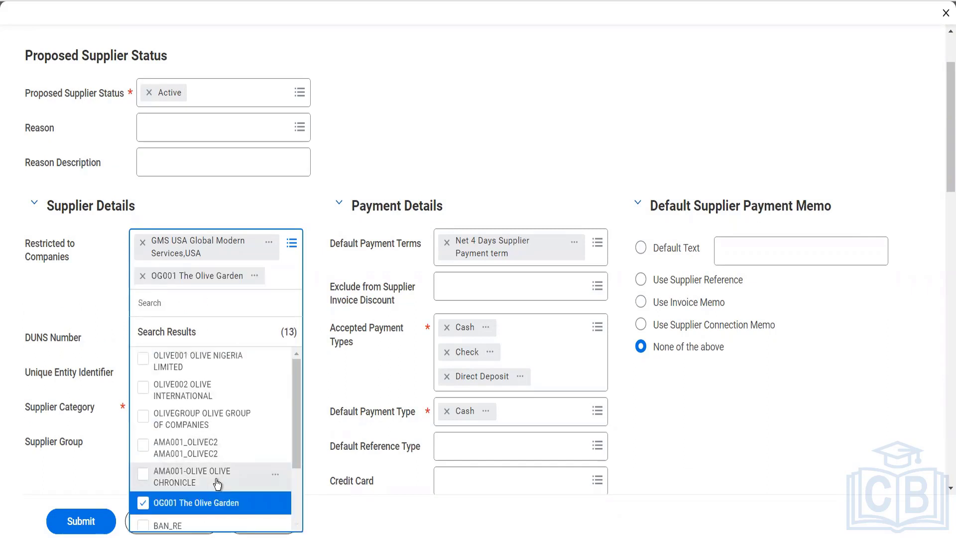
pyautogui.click(267, 201)
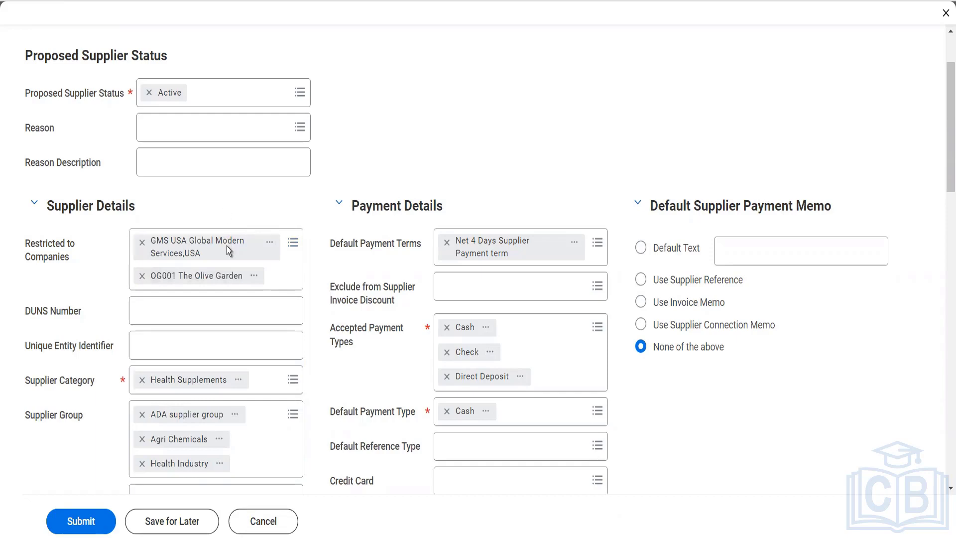
pyautogui.scroll(2, 234, 195)
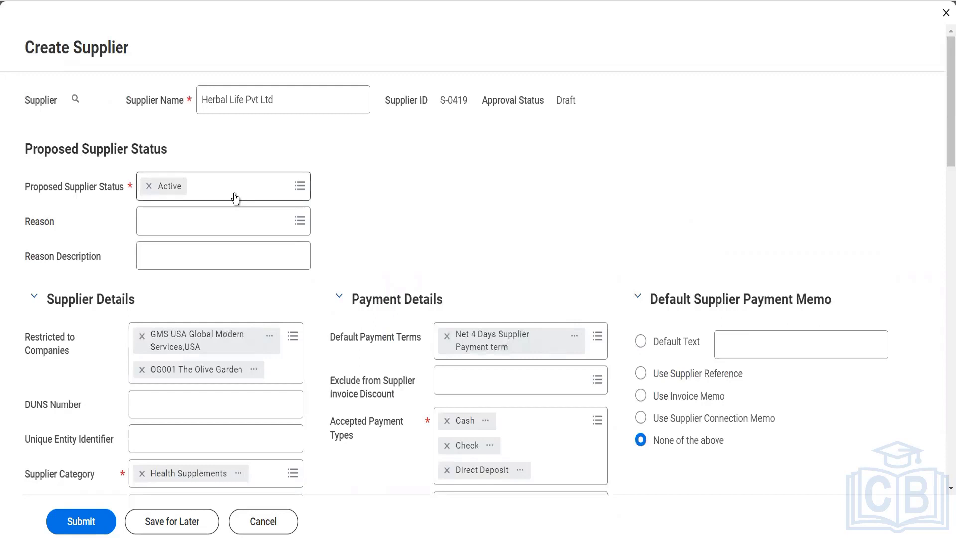
pyautogui.scroll(-2, 234, 198)
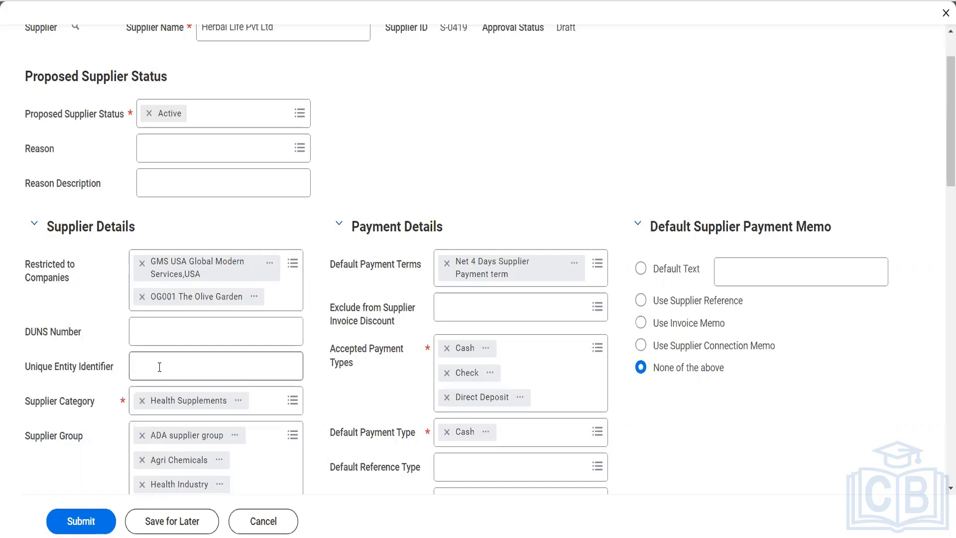
pyautogui.scroll(-3, 159, 368)
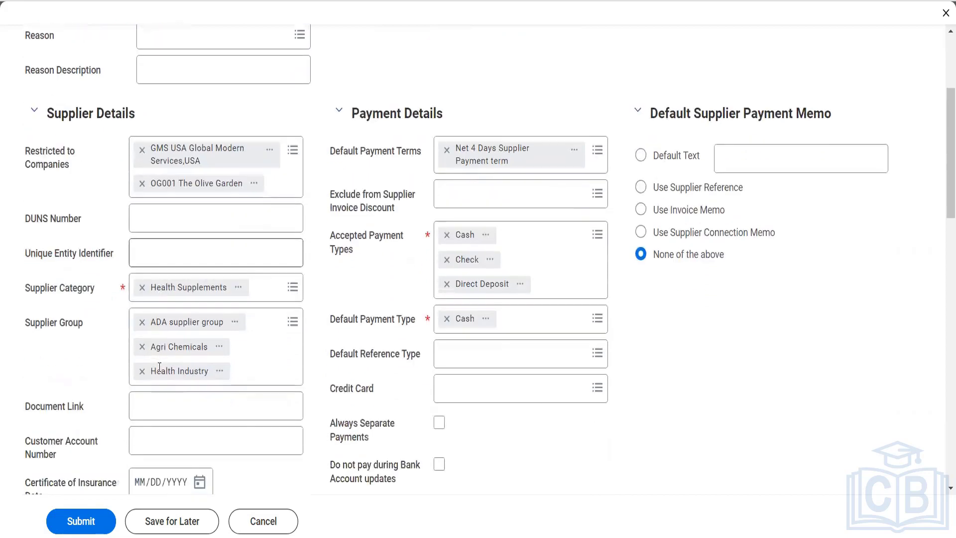
pyautogui.scroll(-2, 160, 367)
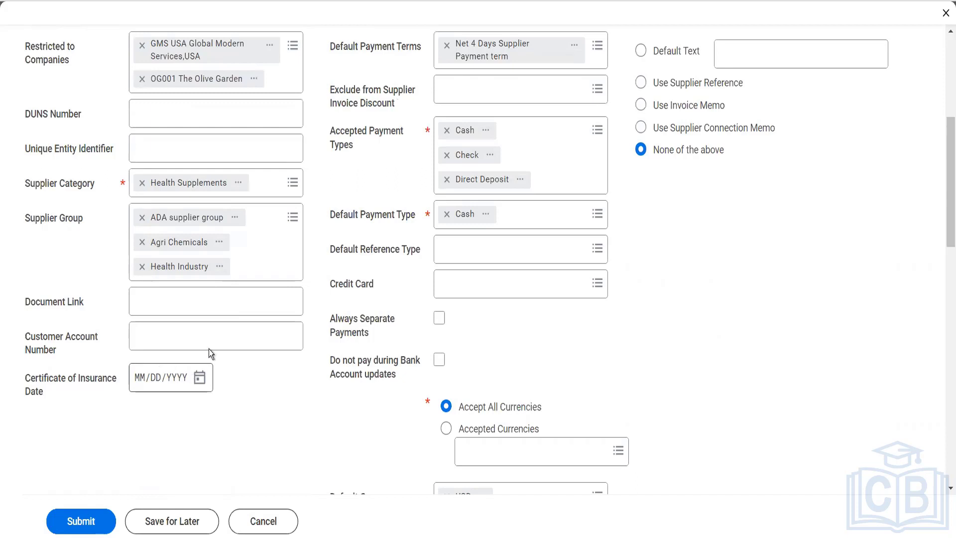
pyautogui.click(195, 305)
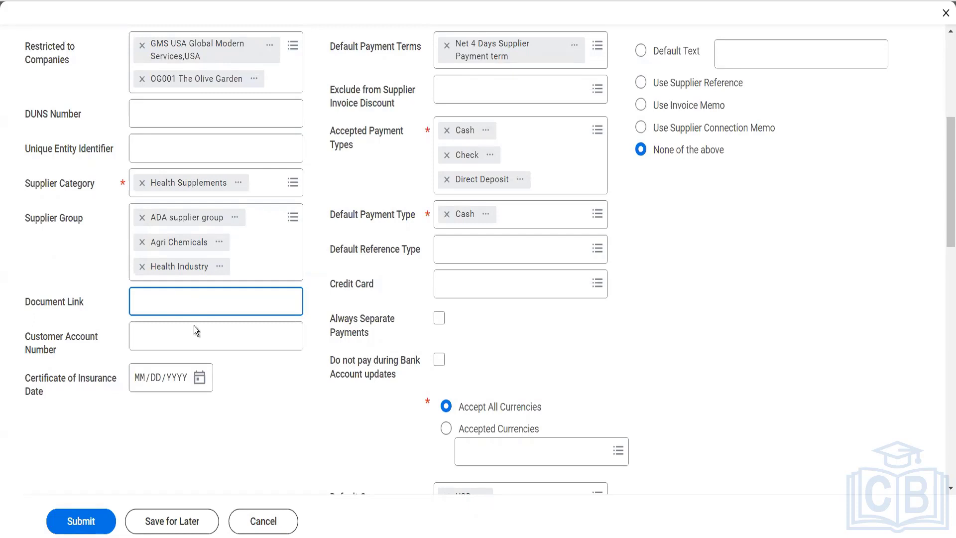
pyautogui.click(194, 338)
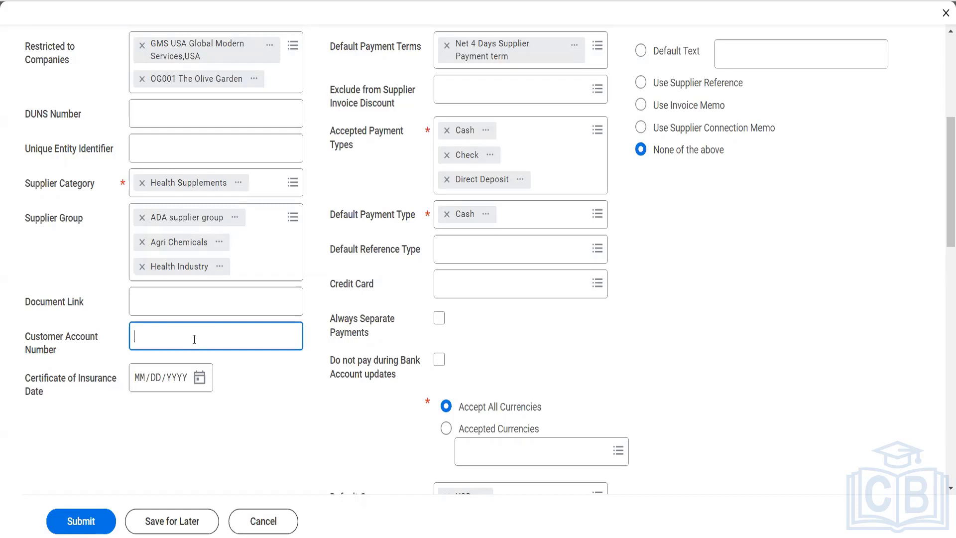
pyautogui.scroll(5, 194, 339)
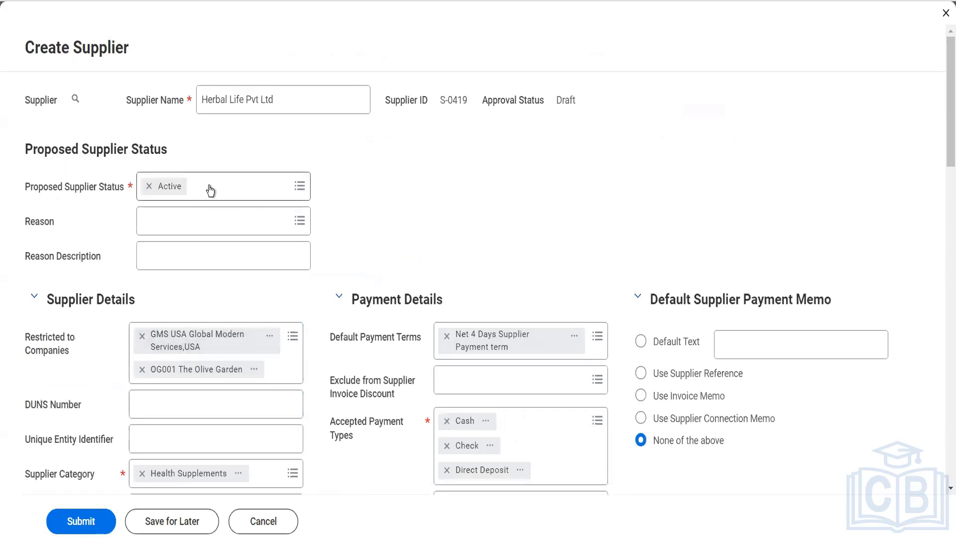
# - List the Exclude from Supplier Invoice Discount choices: Freight Amount, Other Charges, Tax Amount
pyautogui.scroll(-5, 212, 185)
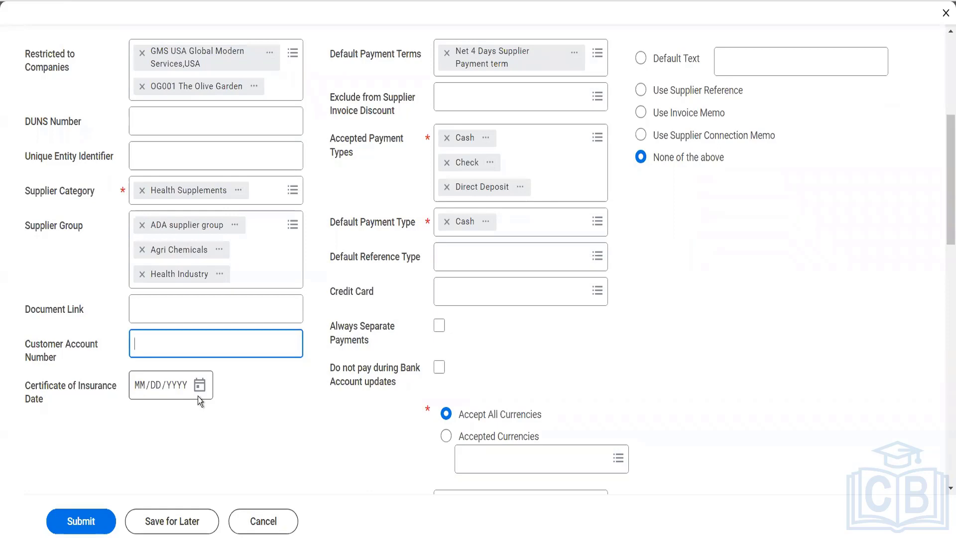
pyautogui.scroll(6, 198, 396)
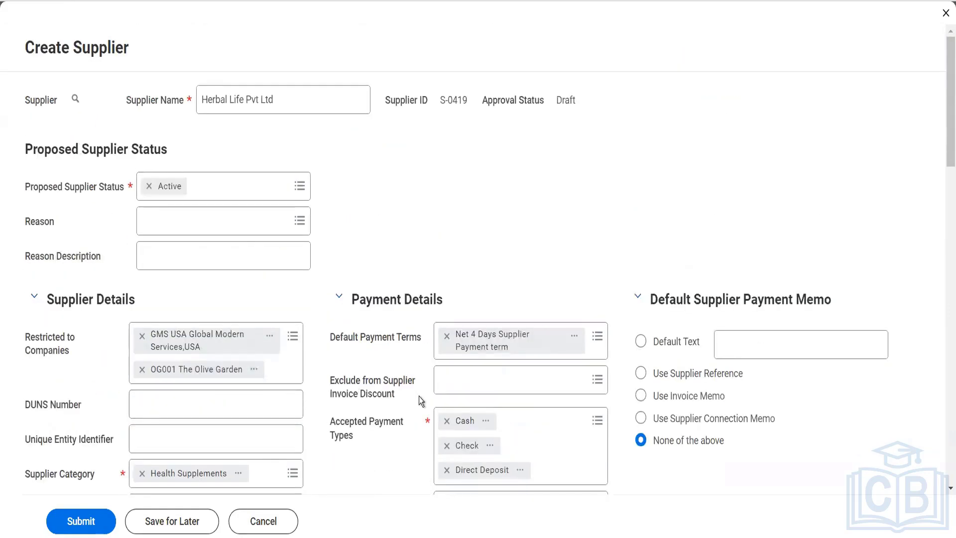
pyautogui.click(445, 393)
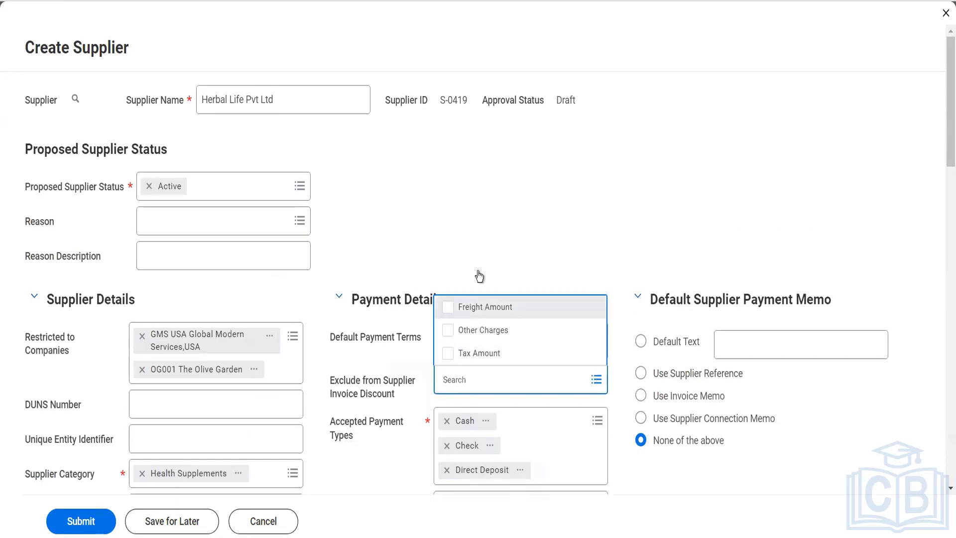
# - Close the discount exclusion and Default Reference Type lists without selecting anything
pyautogui.click(477, 255)
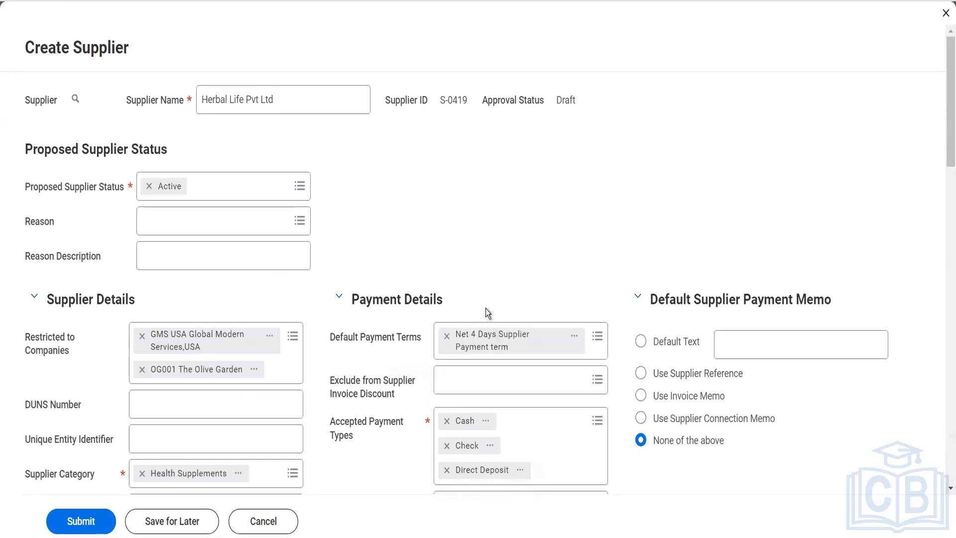
pyautogui.scroll(-3, 483, 362)
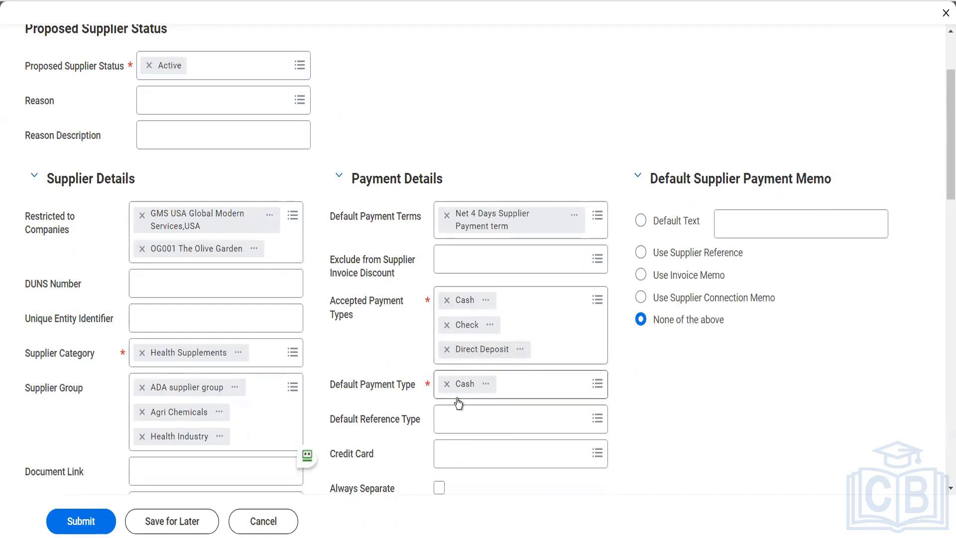
pyautogui.click(468, 430)
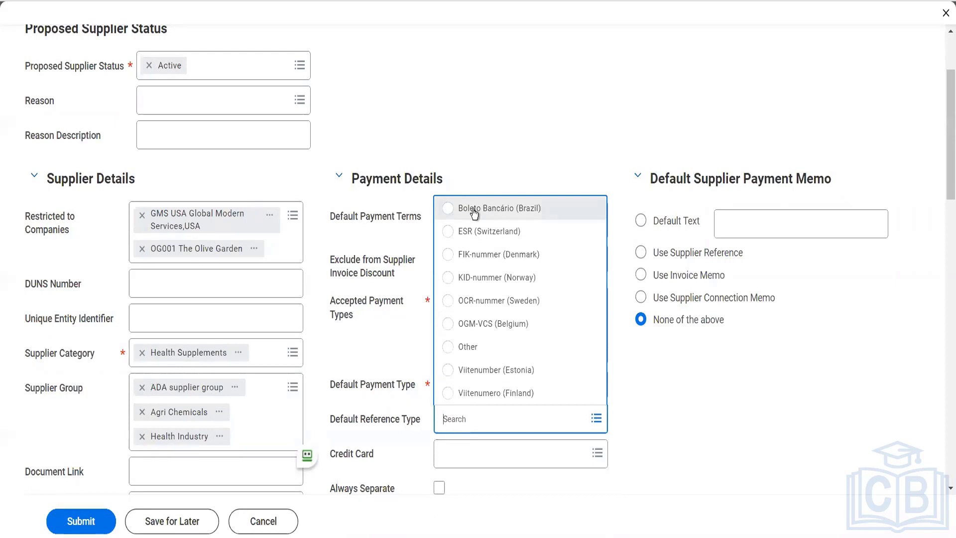
pyautogui.click(479, 95)
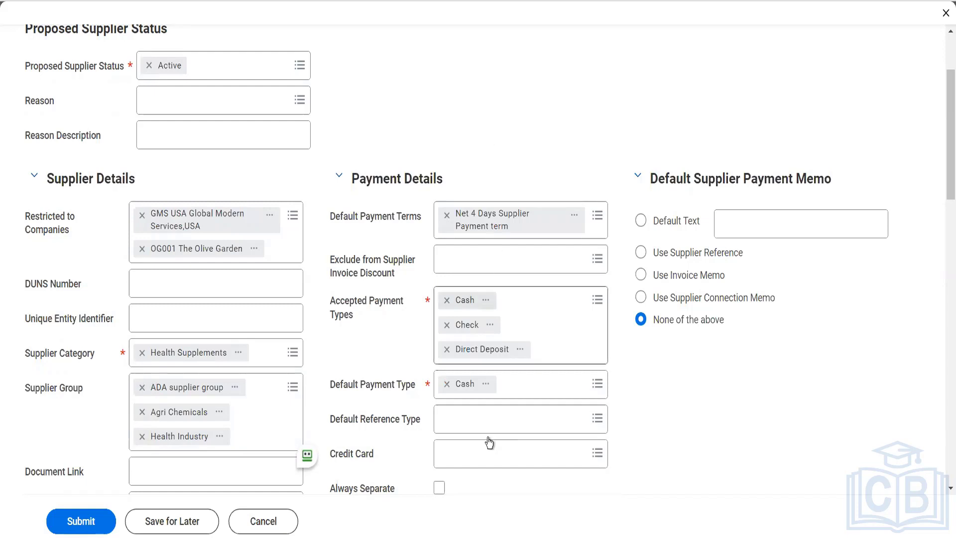
pyautogui.scroll(-3, 488, 437)
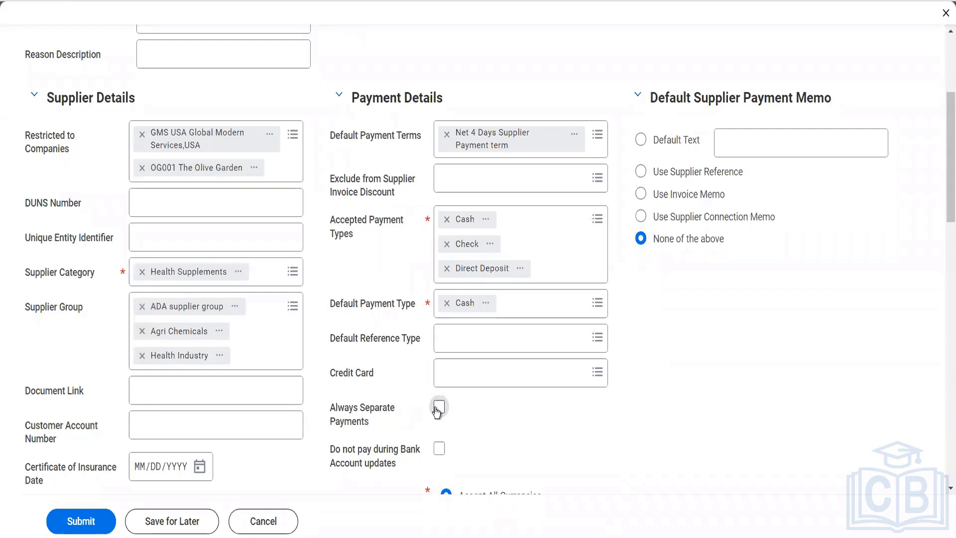
pyautogui.scroll(-3, 438, 412)
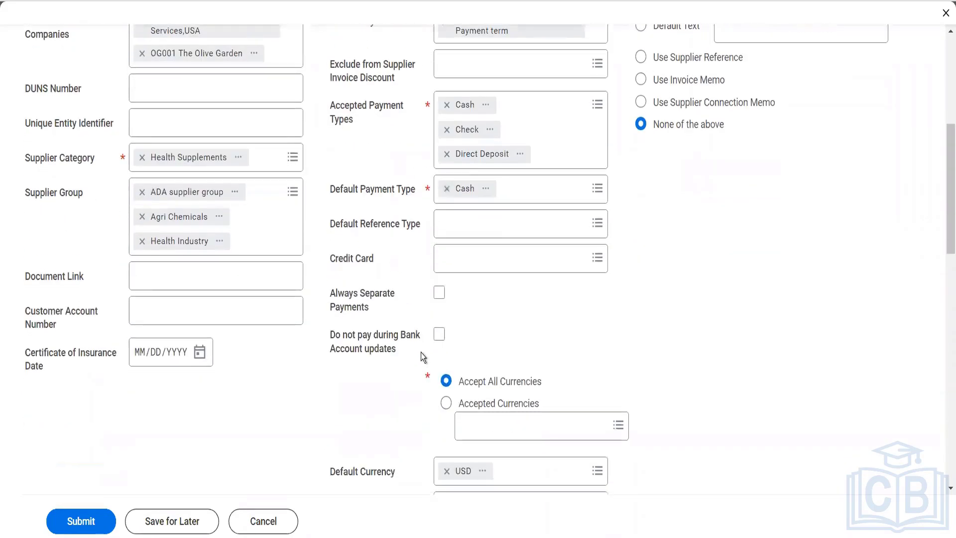
pyautogui.moveTo(401, 350)
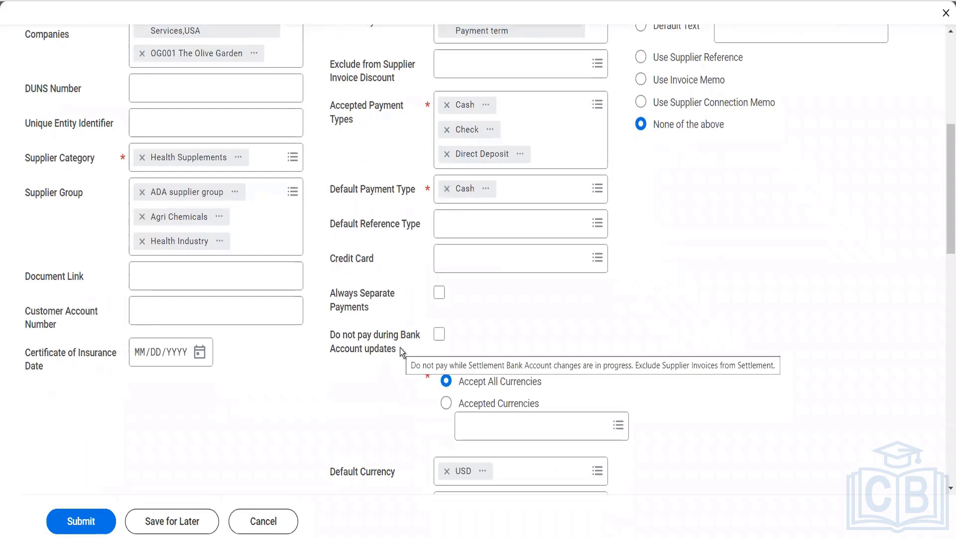
pyautogui.scroll(-3, 400, 348)
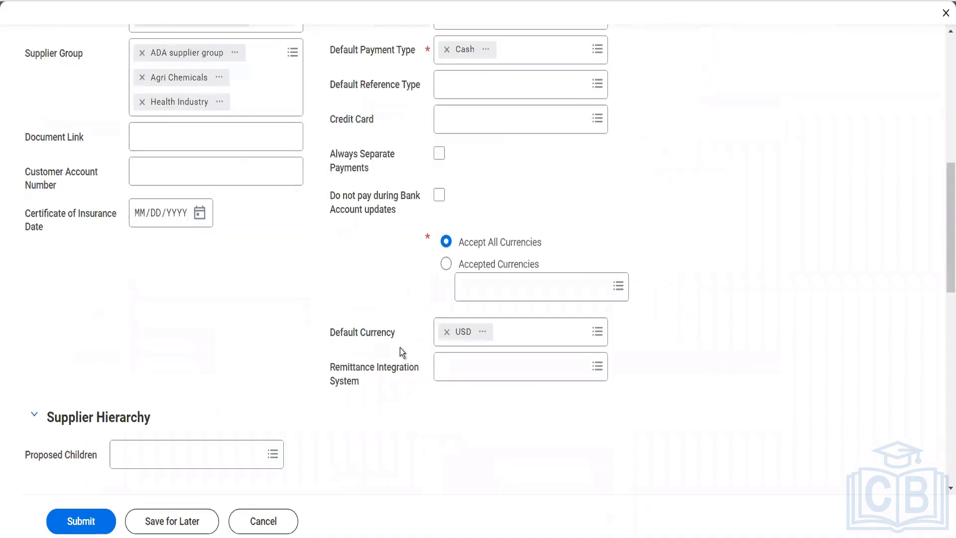
pyautogui.scroll(-5, 400, 347)
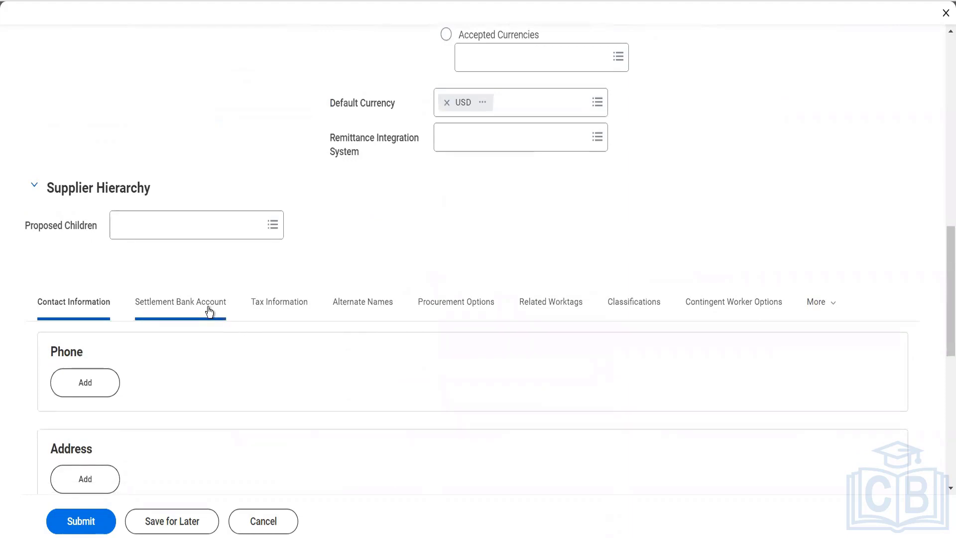
pyautogui.scroll(5, 210, 312)
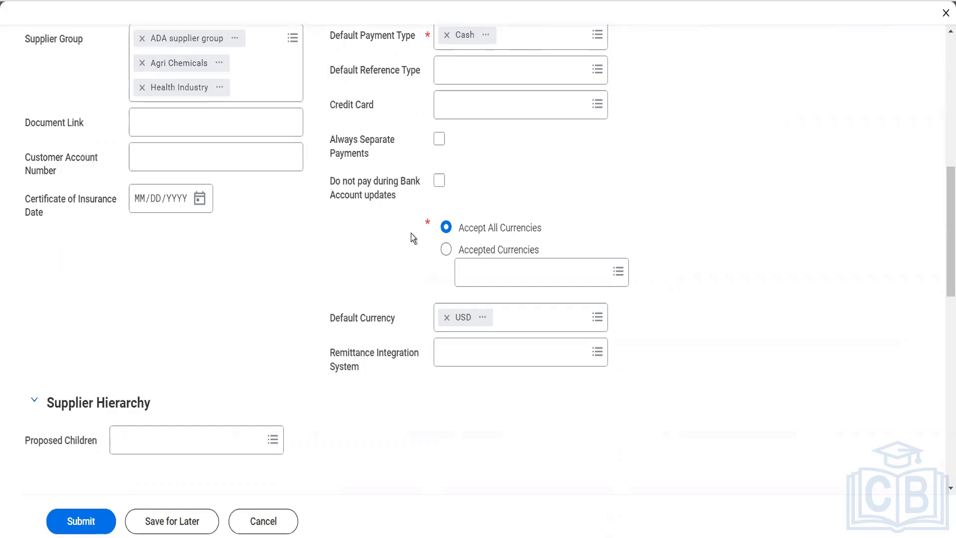
pyautogui.moveTo(418, 205)
pyautogui.click(460, 357)
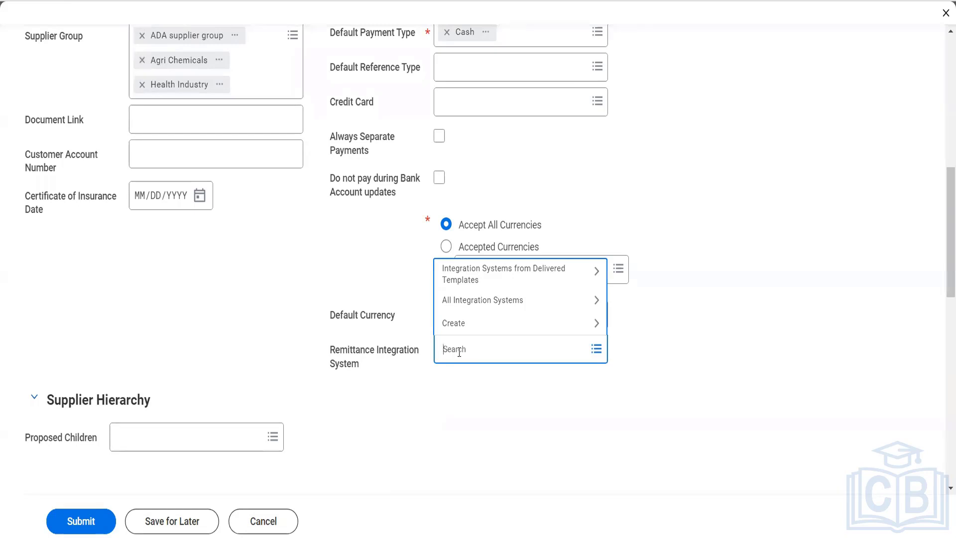
pyautogui.click(554, 208)
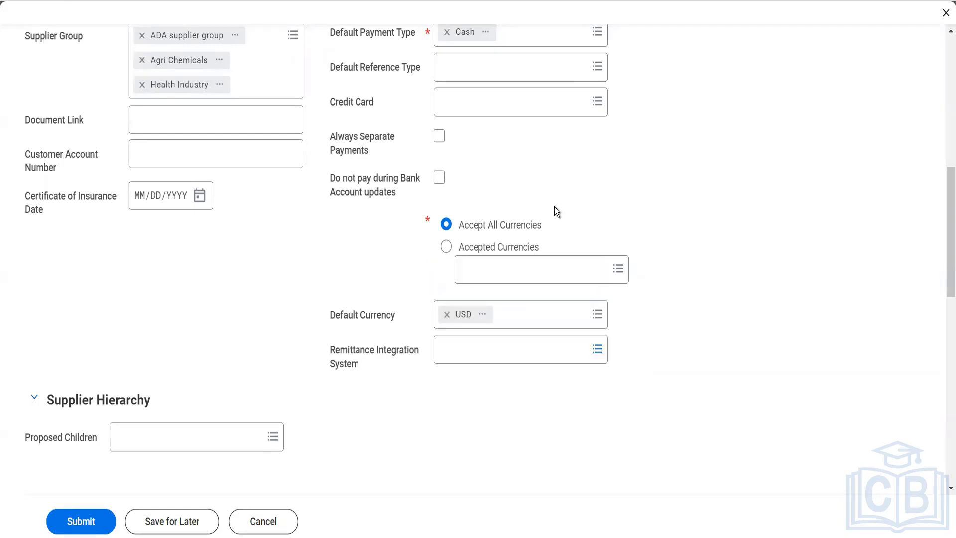
# - Choose Default Text for the payment memo and enter 'Thanks for your services'
pyautogui.scroll(10, 554, 207)
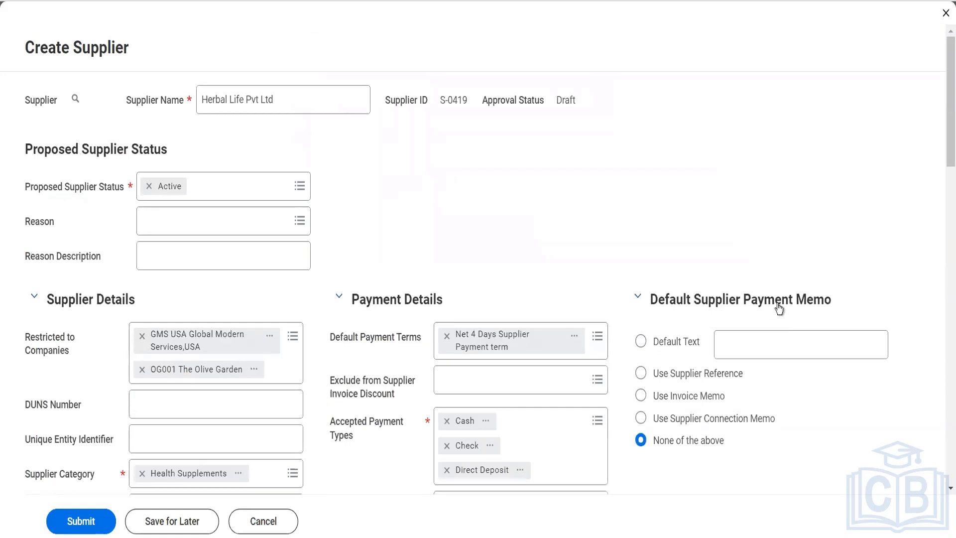
pyautogui.click(685, 347)
pyautogui.click(730, 345)
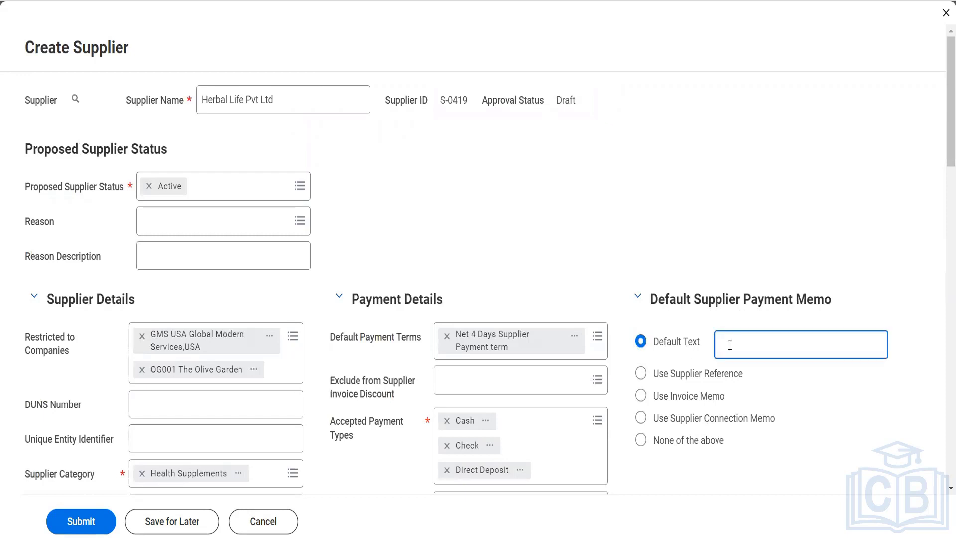
pyautogui.write('Thanks for your services')
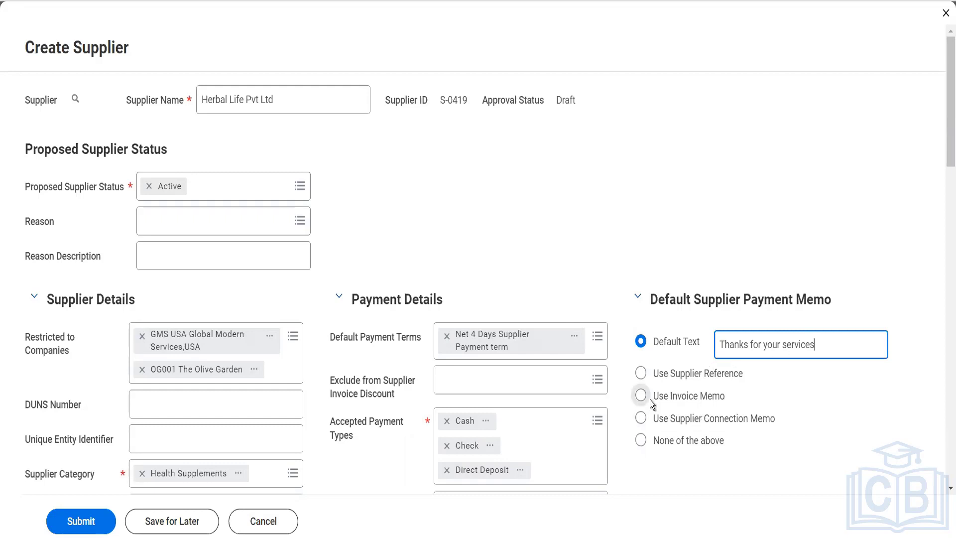
pyautogui.scroll(-4, 650, 400)
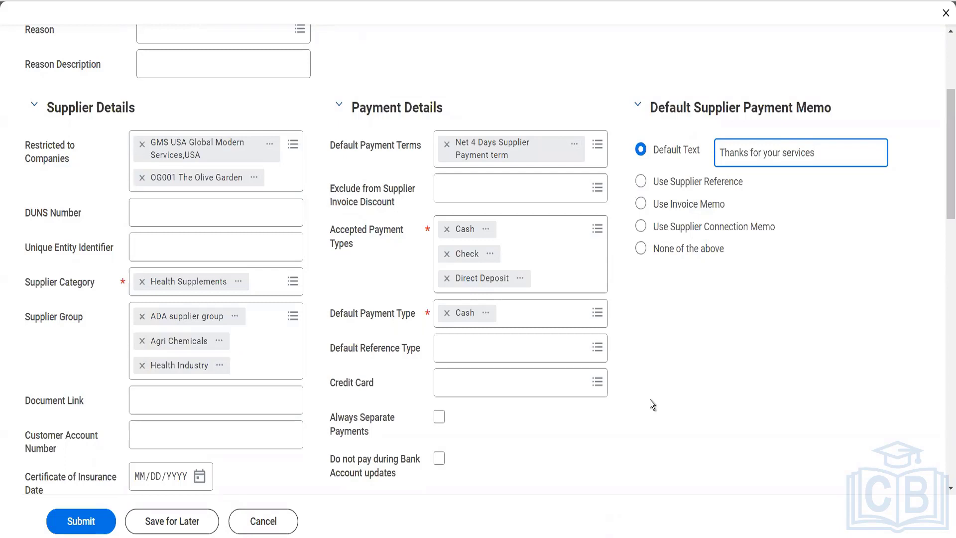
# - Show the Default Reference Type choices, leaving the field empty
pyautogui.click(568, 351)
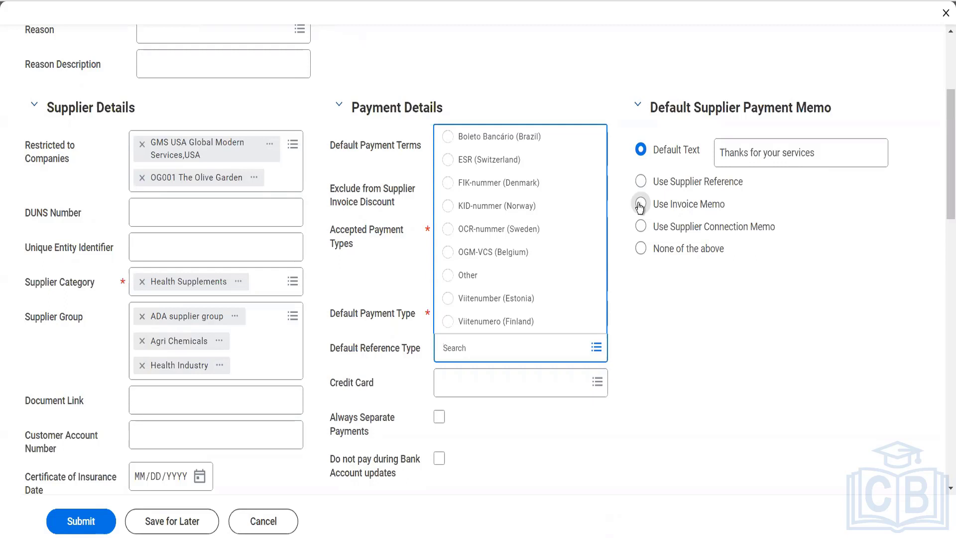
pyautogui.click(670, 339)
pyautogui.scroll(-2, 670, 340)
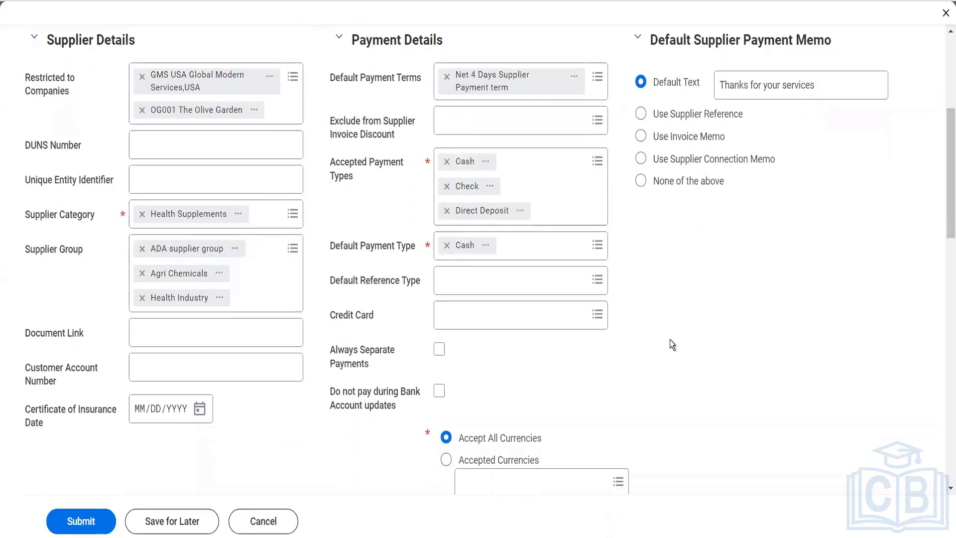
pyautogui.scroll(-10, 671, 341)
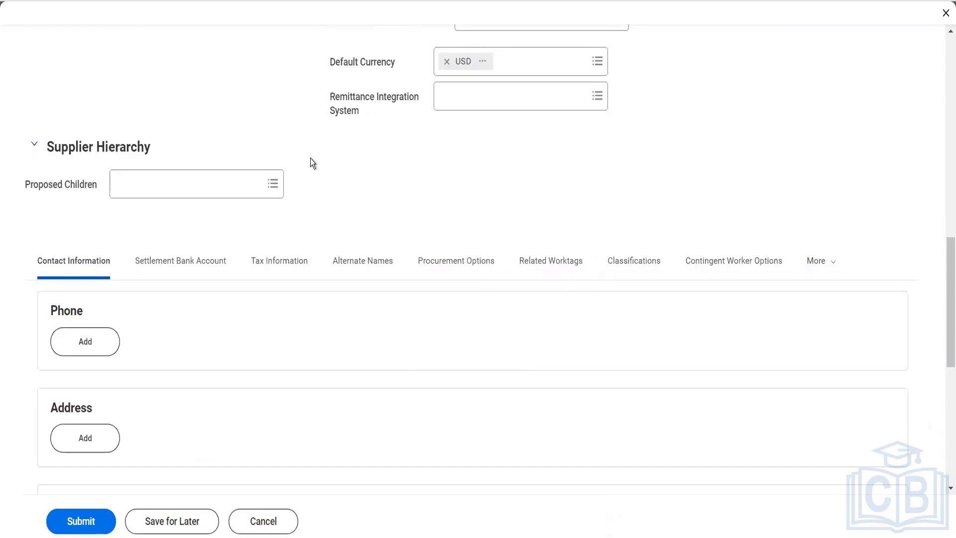
pyautogui.scroll(11, 309, 158)
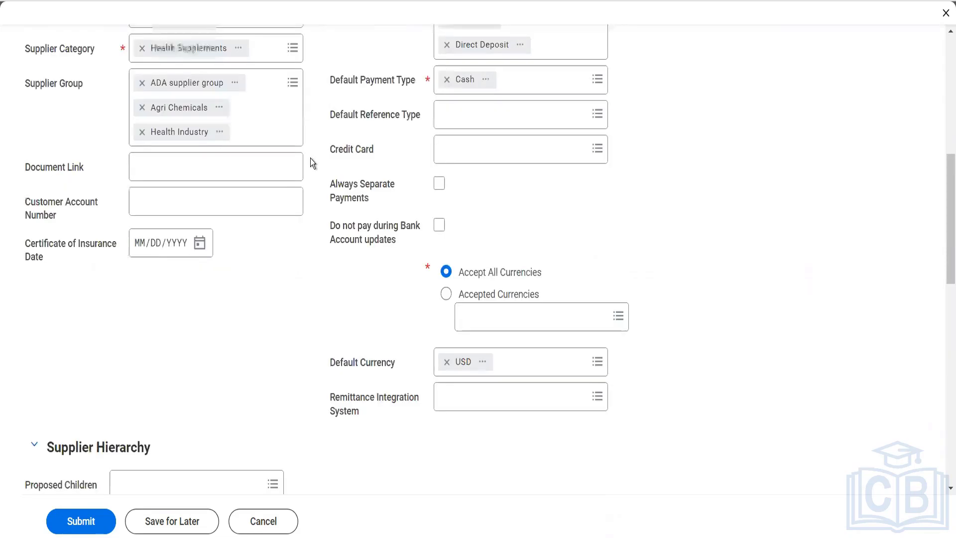
pyautogui.scroll(4, 311, 158)
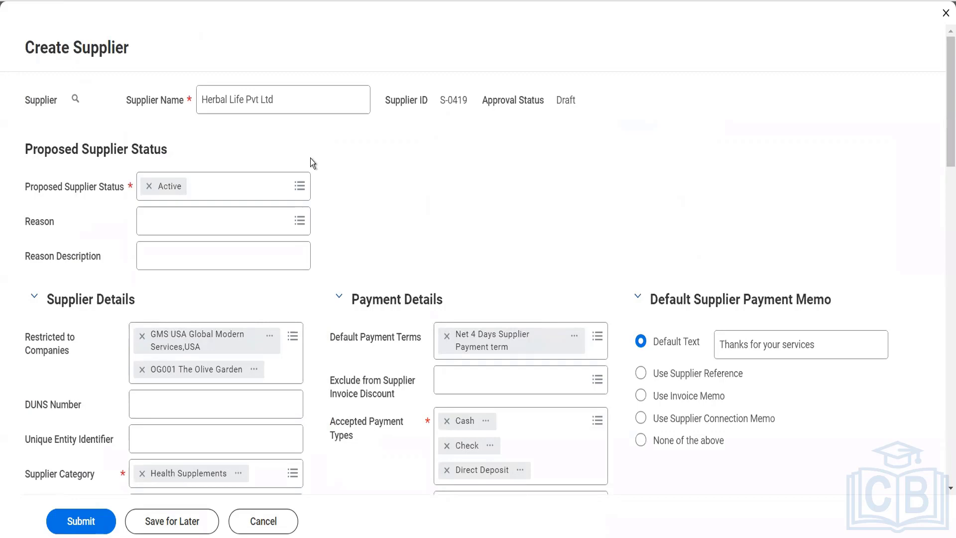
pyautogui.scroll(-15, 310, 159)
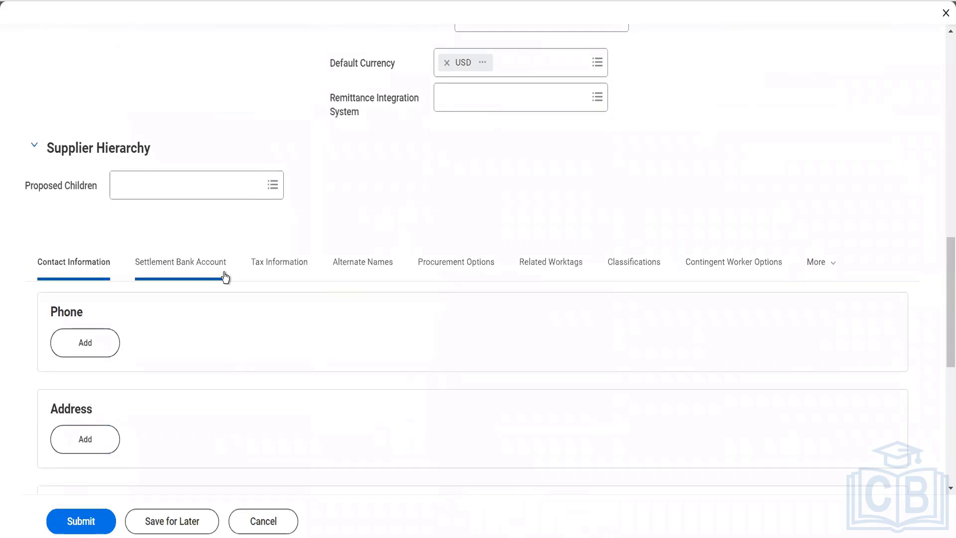
pyautogui.scroll(-4, 225, 277)
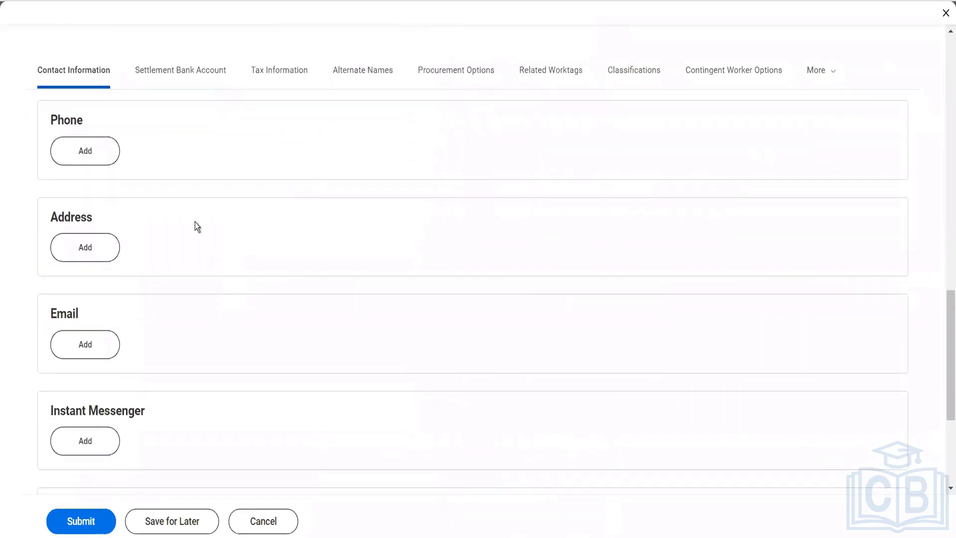
# - Add the supplier's phone number as a primary Mobile device used for Billing, Remit To and Shipping
pyautogui.click(93, 148)
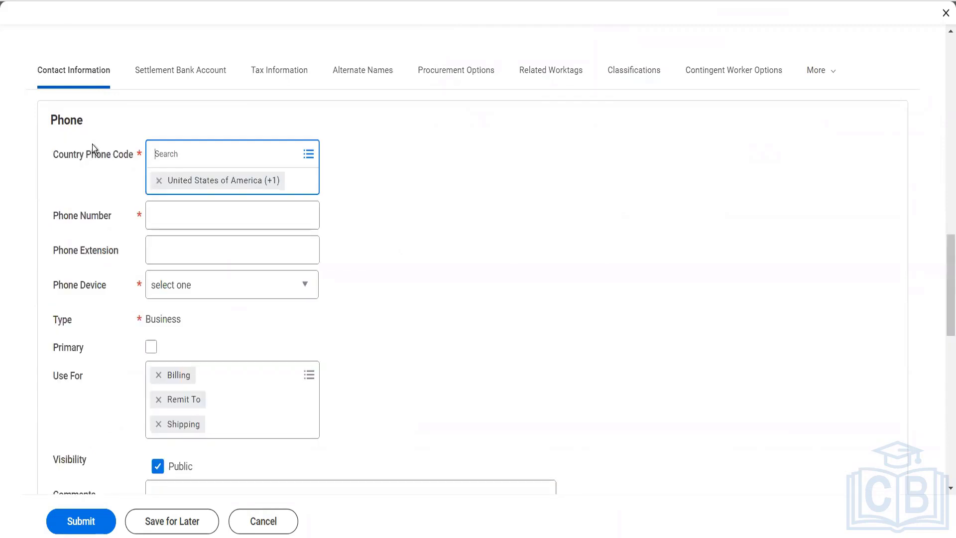
pyautogui.click(160, 212)
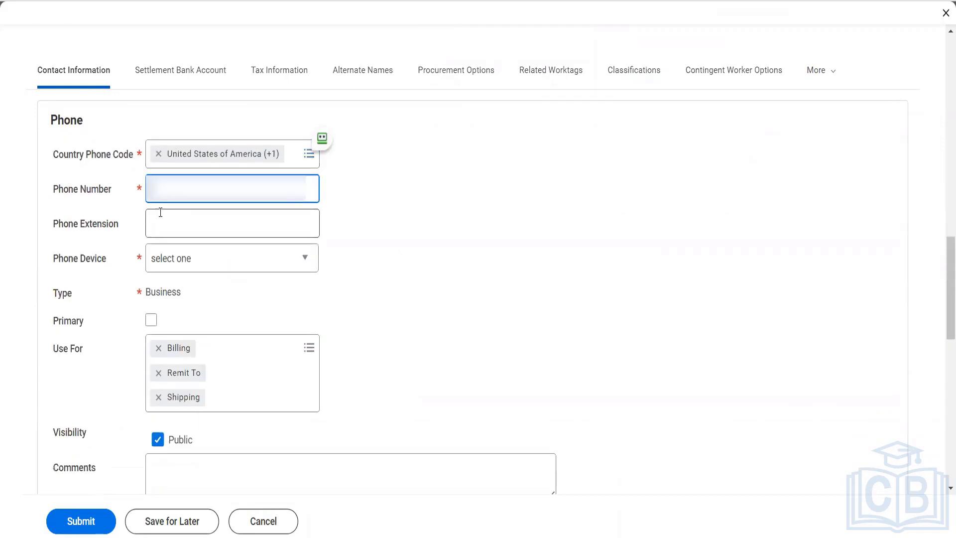
pyautogui.write('9555555')
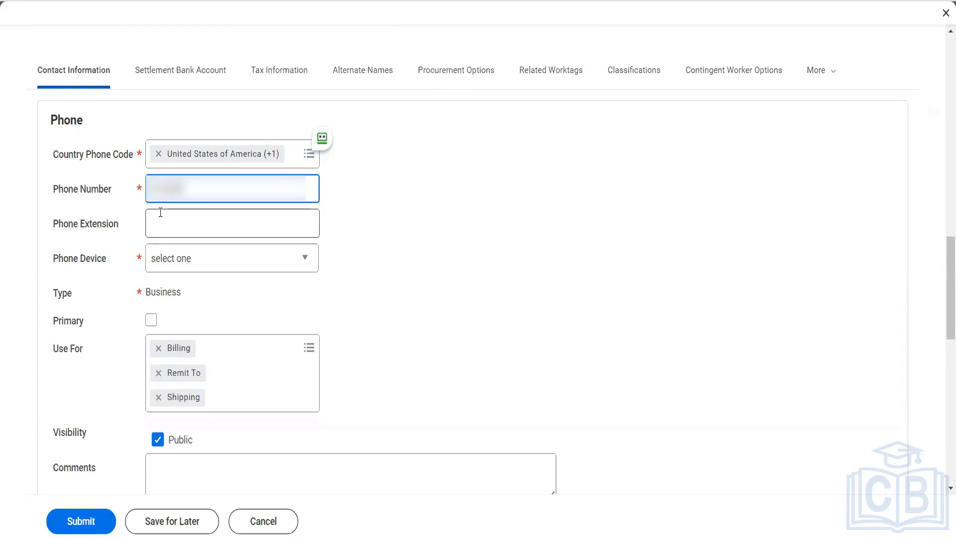
pyautogui.write('555')
pyautogui.press('Tab')
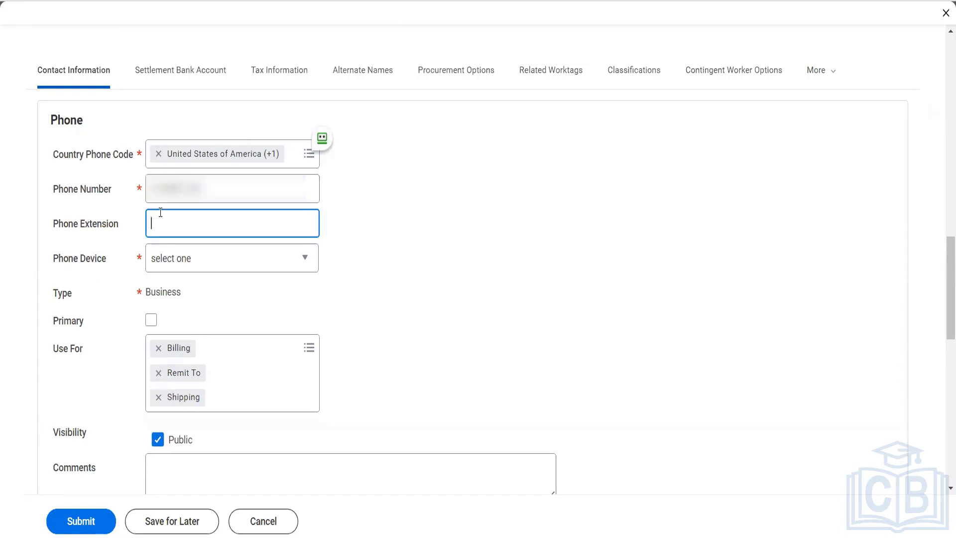
pyautogui.click(171, 267)
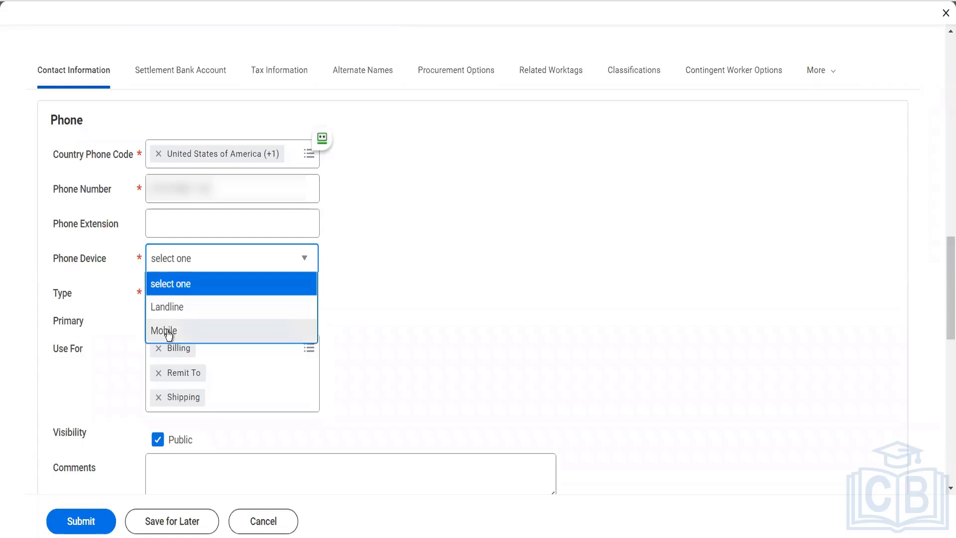
pyautogui.click(166, 330)
pyautogui.click(150, 318)
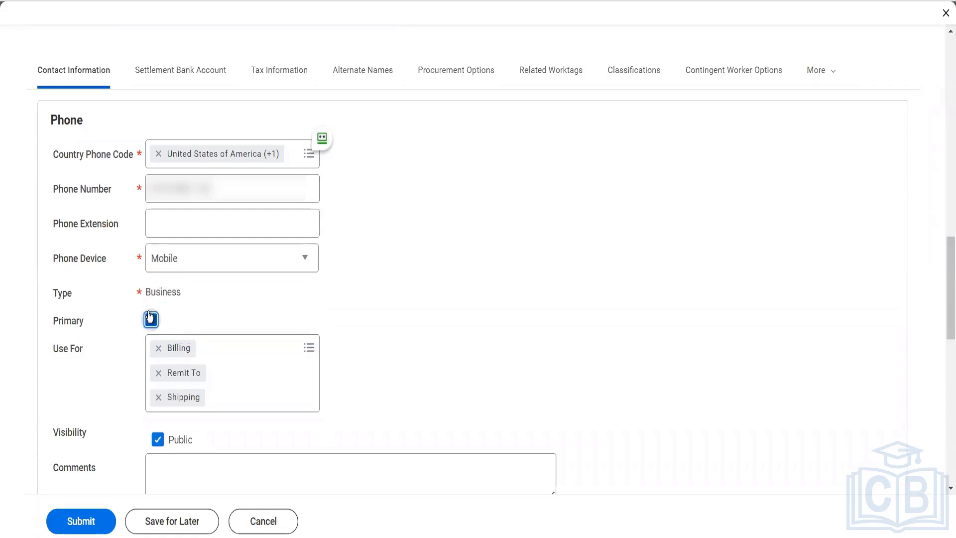
pyautogui.click(255, 344)
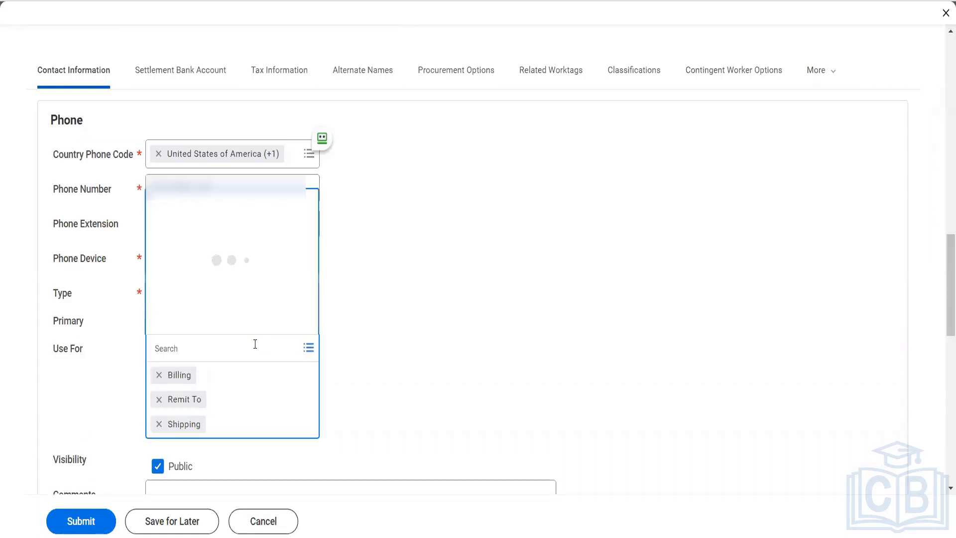
pyautogui.click(383, 365)
pyautogui.scroll(-5, 383, 365)
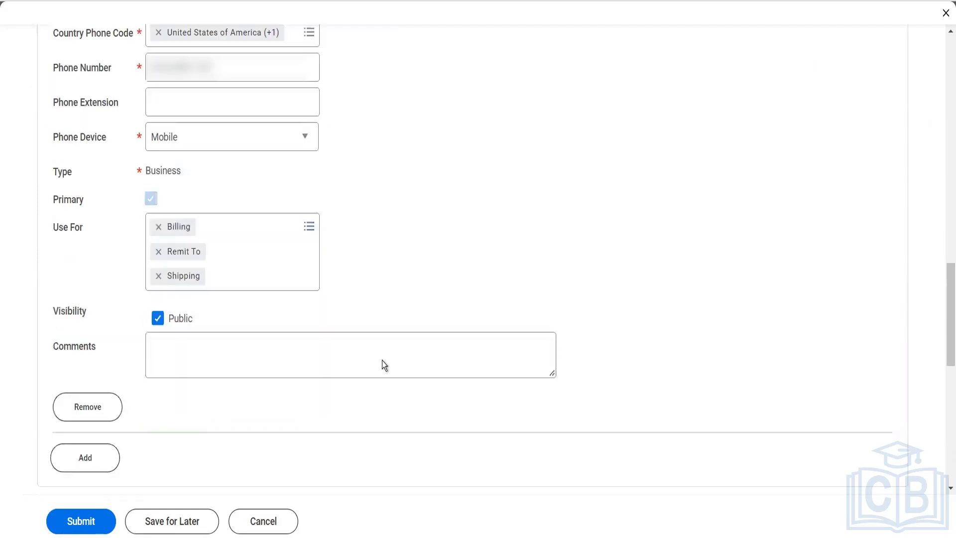
pyautogui.scroll(-1, 297, 249)
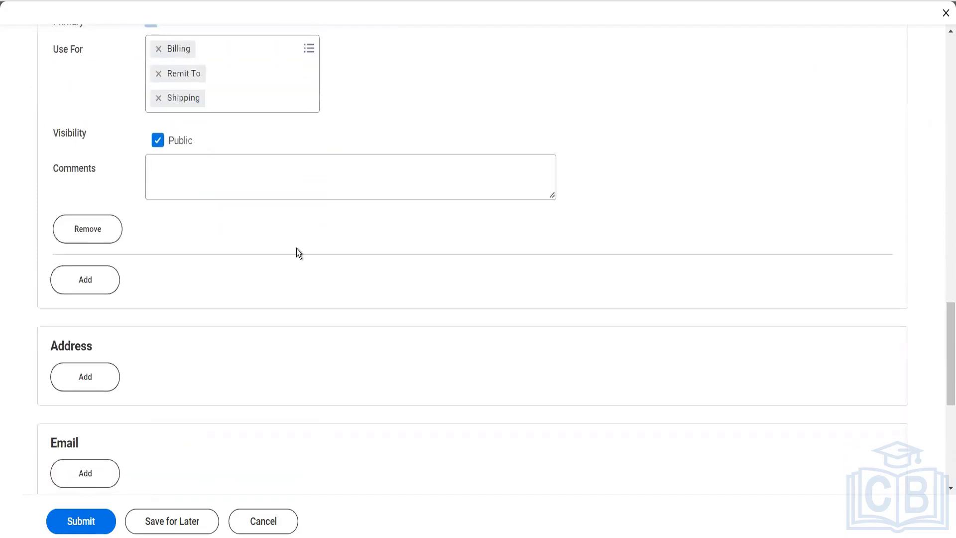
pyautogui.click(236, 191)
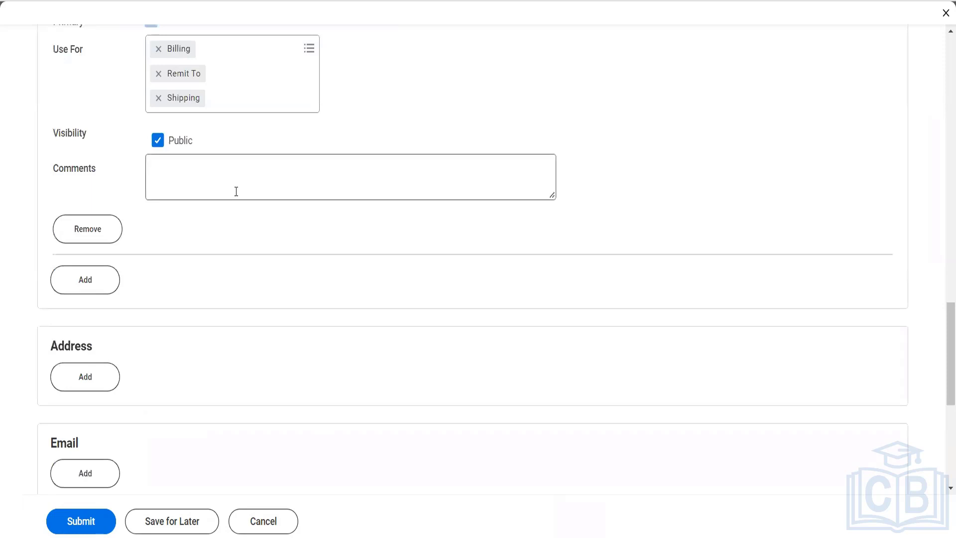
# - Mark the business email as primary and add Procurement to its Use For list
pyautogui.scroll(-4, 236, 192)
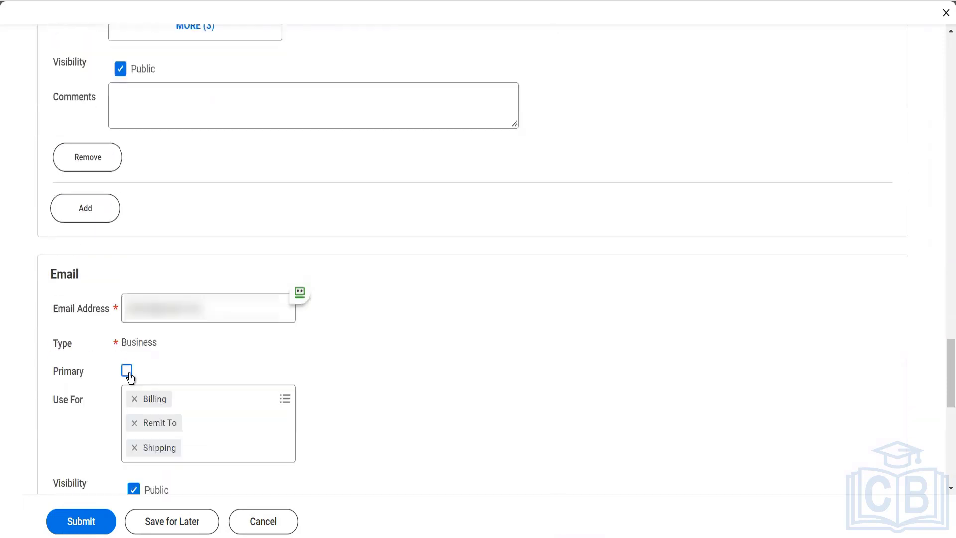
pyautogui.click(127, 371)
pyautogui.click(211, 396)
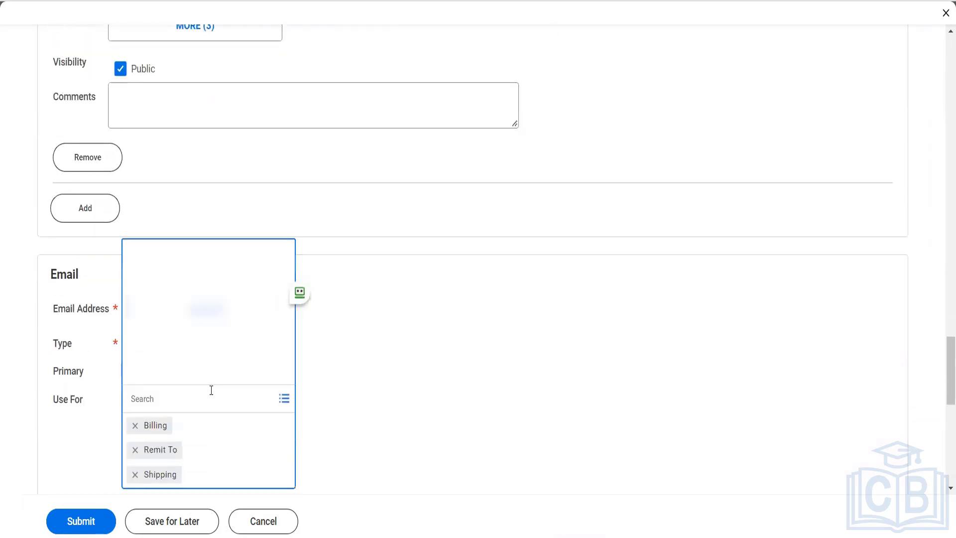
pyautogui.click(183, 333)
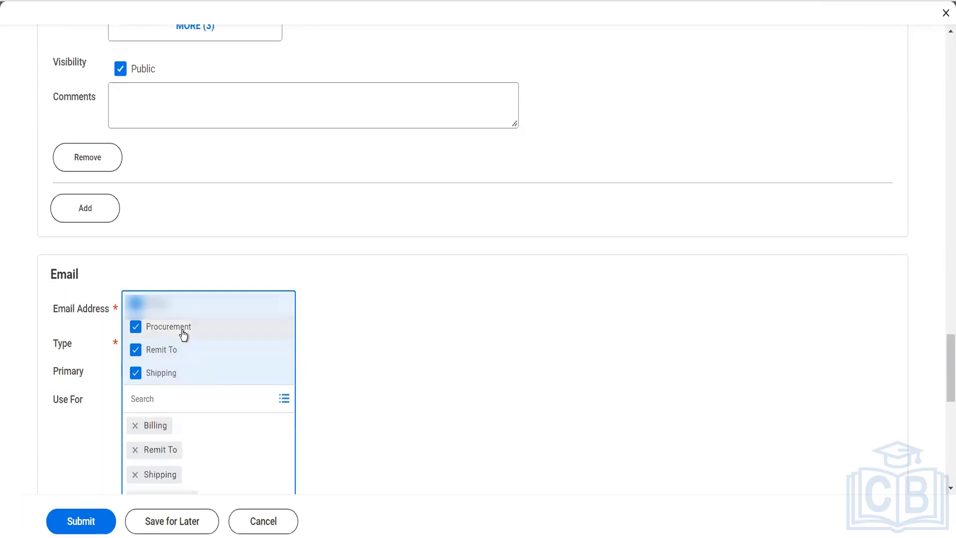
pyautogui.click(324, 376)
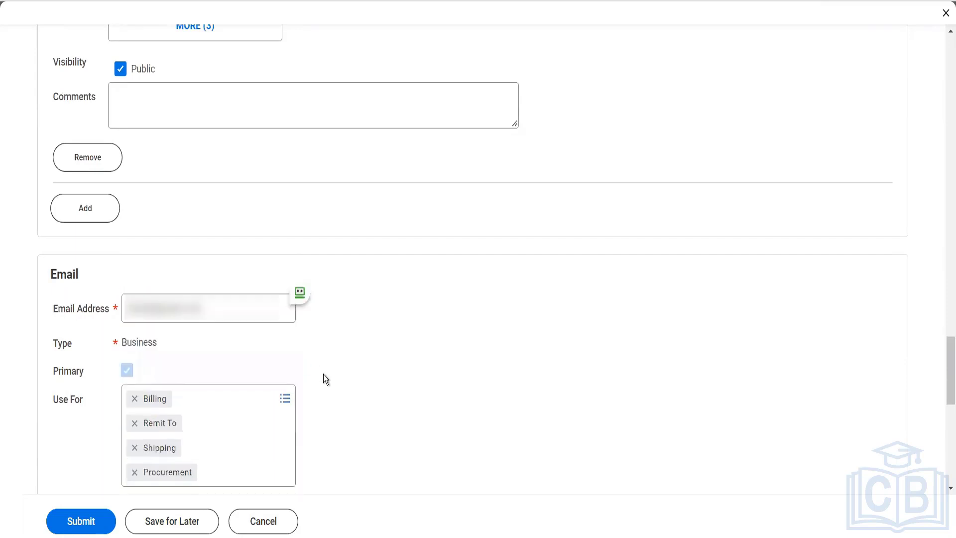
pyautogui.scroll(-3, 324, 375)
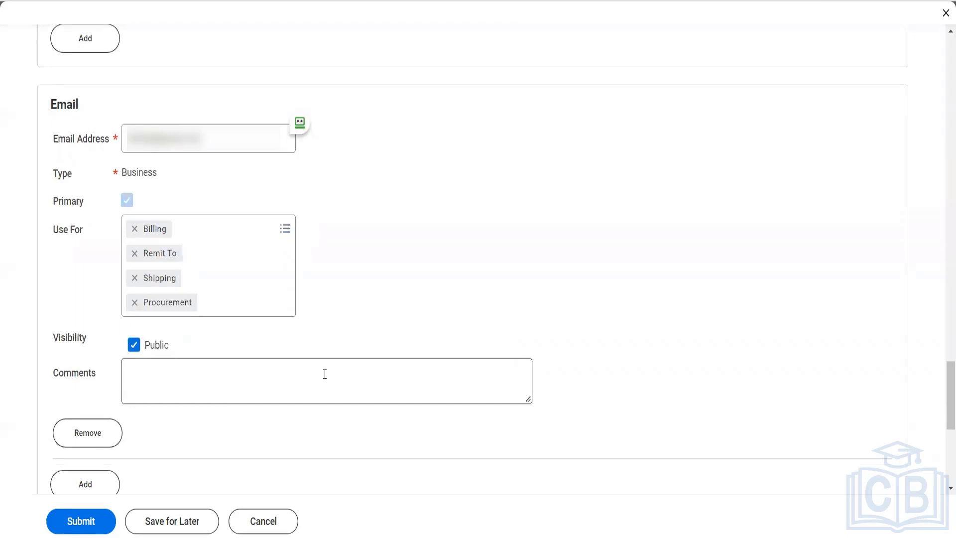
pyautogui.scroll(-3, 323, 374)
pyautogui.scroll(-3, 324, 375)
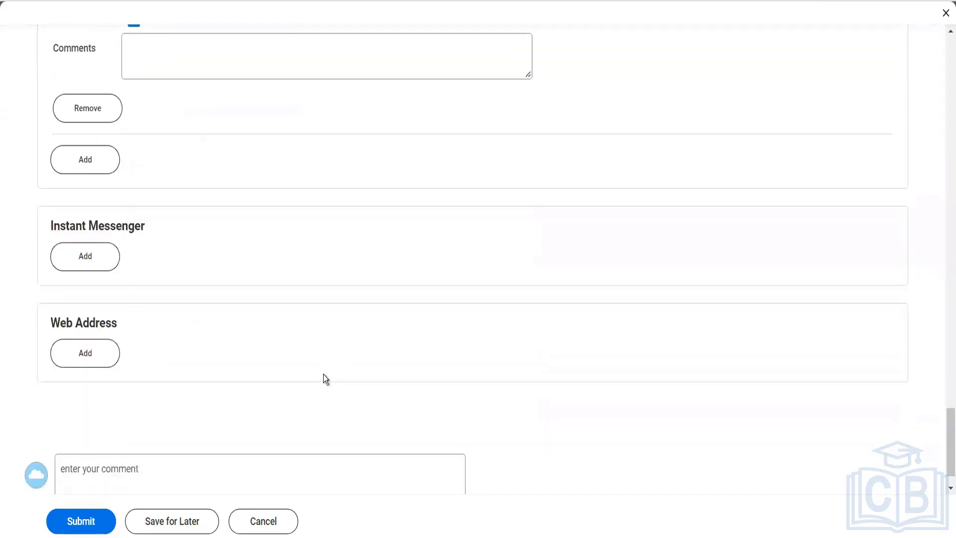
pyautogui.scroll(10, 324, 374)
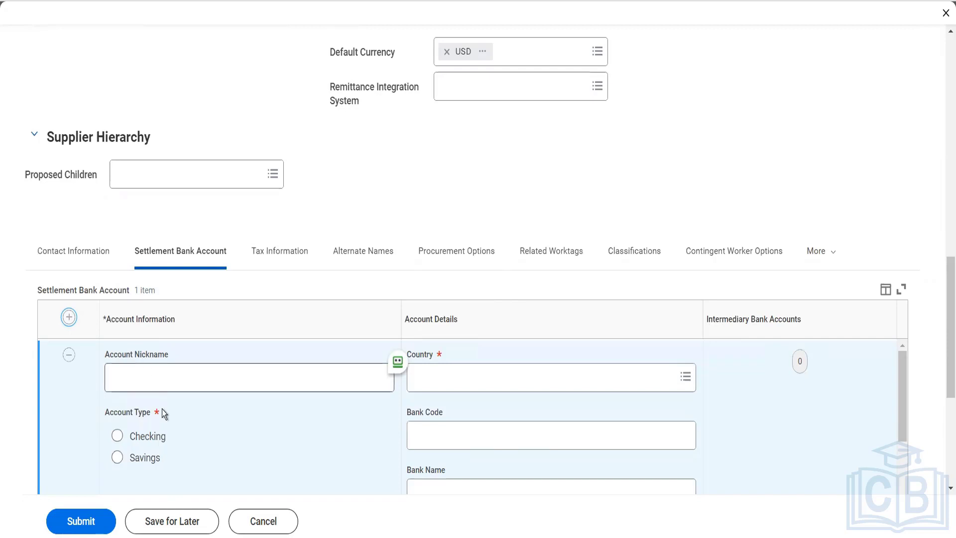
# - Name the bank account 'Herbal Current Account', with account type Checking and country India
pyautogui.click(163, 388)
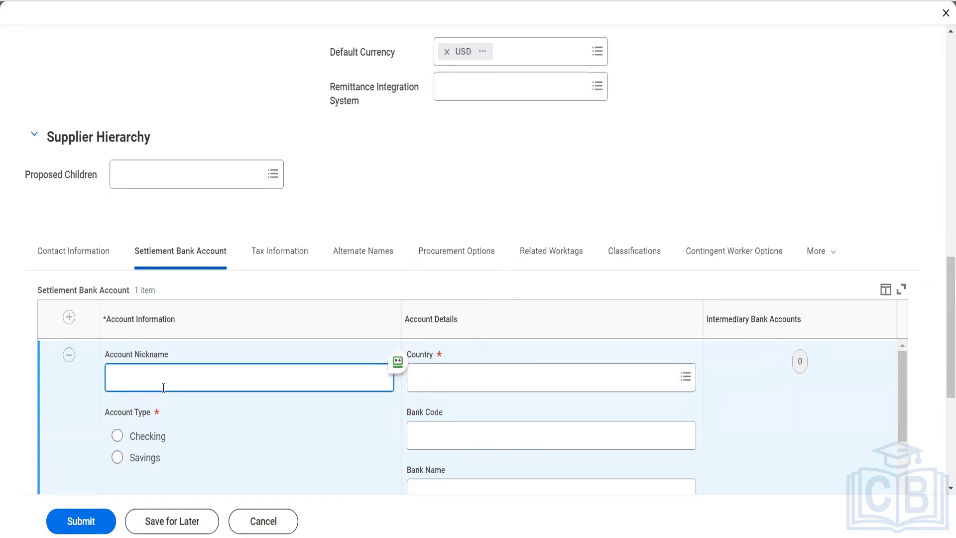
pyautogui.write('Herbal Current Account')
pyautogui.click(118, 436)
pyautogui.scroll(-3, 303, 402)
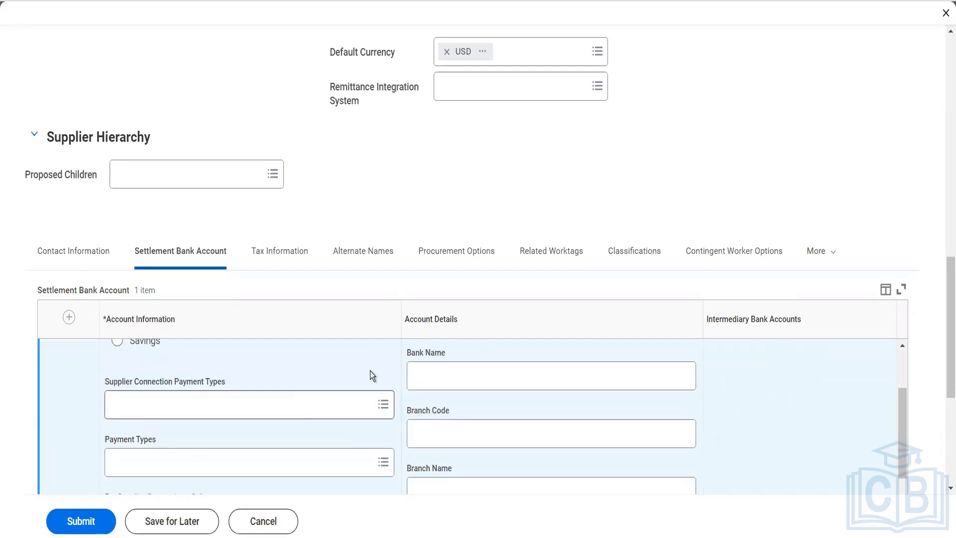
pyautogui.scroll(3, 369, 371)
pyautogui.click(425, 375)
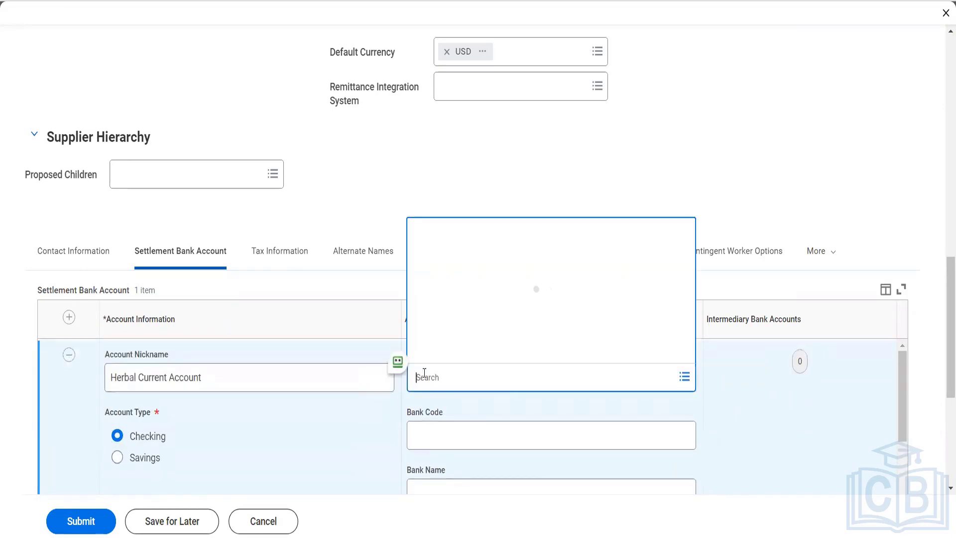
pyautogui.write('India')
pyautogui.press('Return')
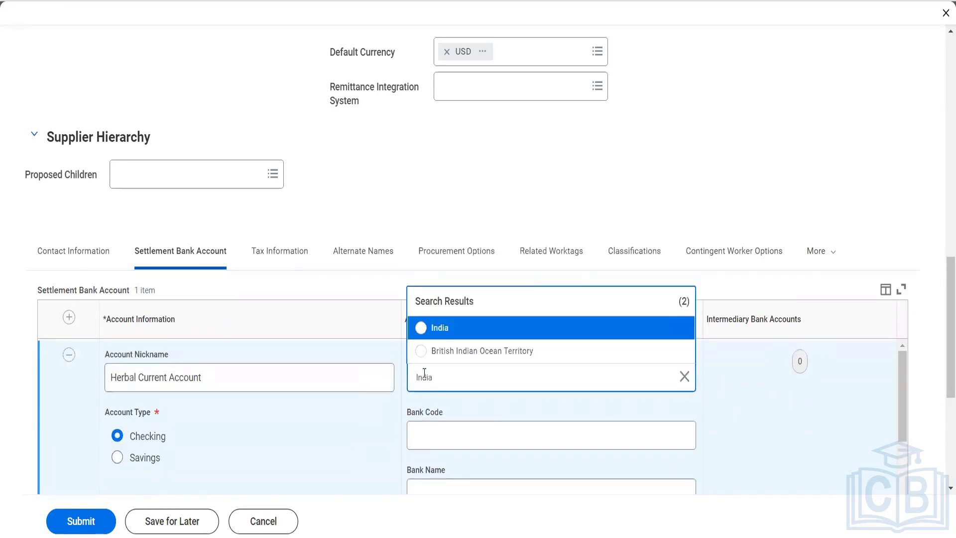
pyautogui.click(435, 336)
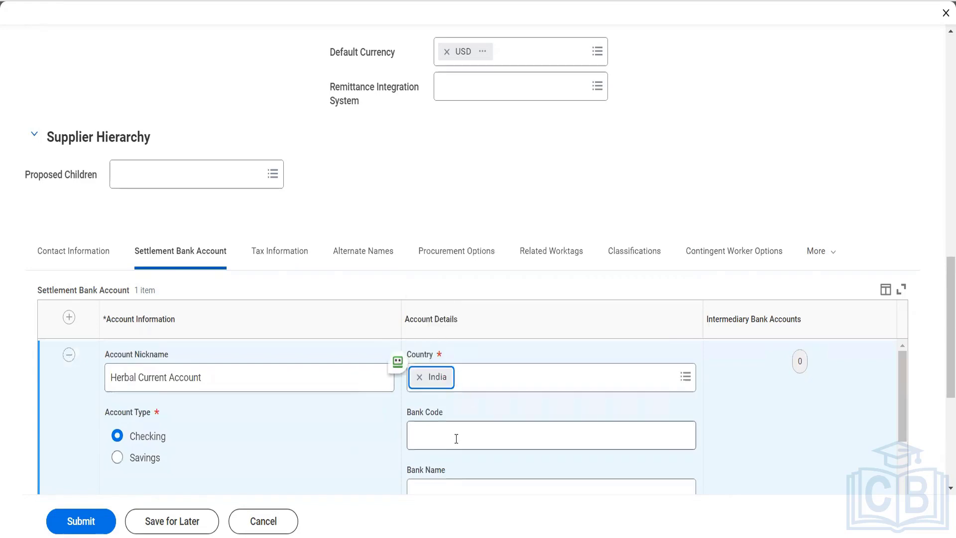
pyautogui.scroll(-3, 387, 432)
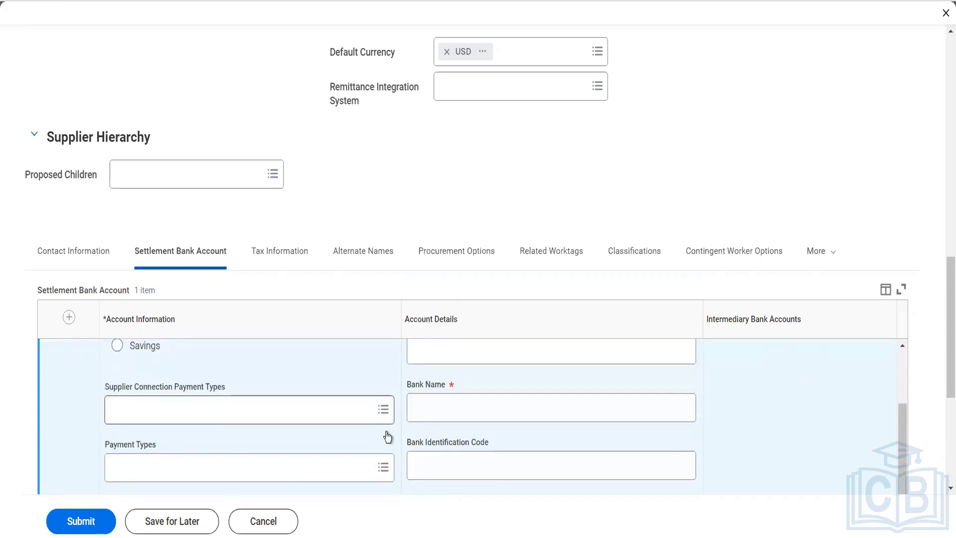
pyautogui.scroll(2, 432, 391)
# - Enter IFSC code HDFC000438 and bank name HDFC Limited for the bank account
pyautogui.click(425, 436)
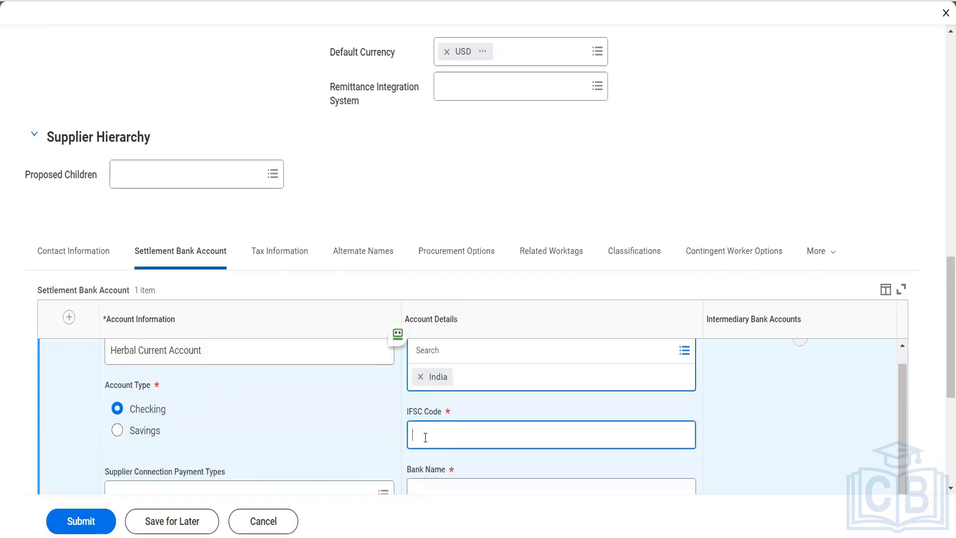
pyautogui.write('HDFC000438')
pyautogui.press('Tab')
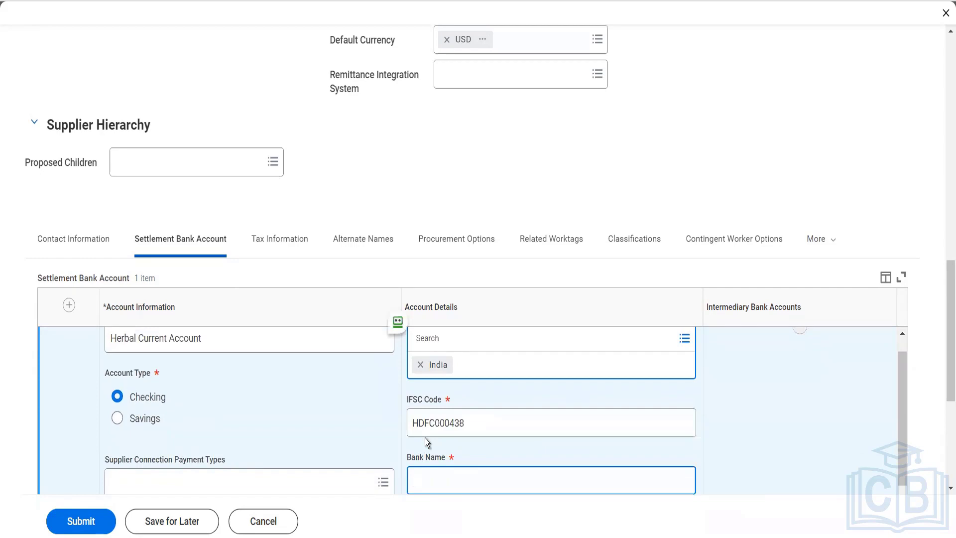
pyautogui.write('HDFC Limited')
pyautogui.scroll(-2, 425, 438)
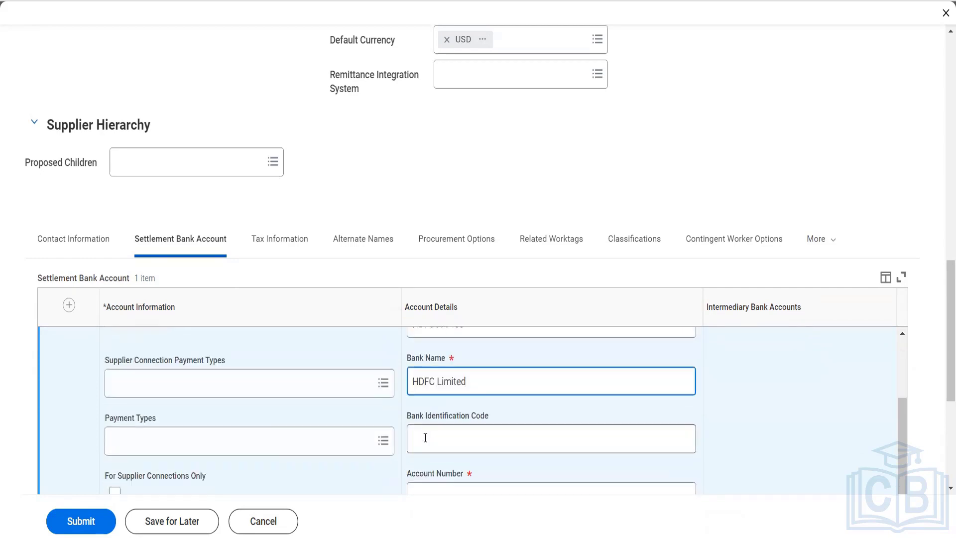
pyautogui.scroll(-1, 425, 438)
pyautogui.click(444, 435)
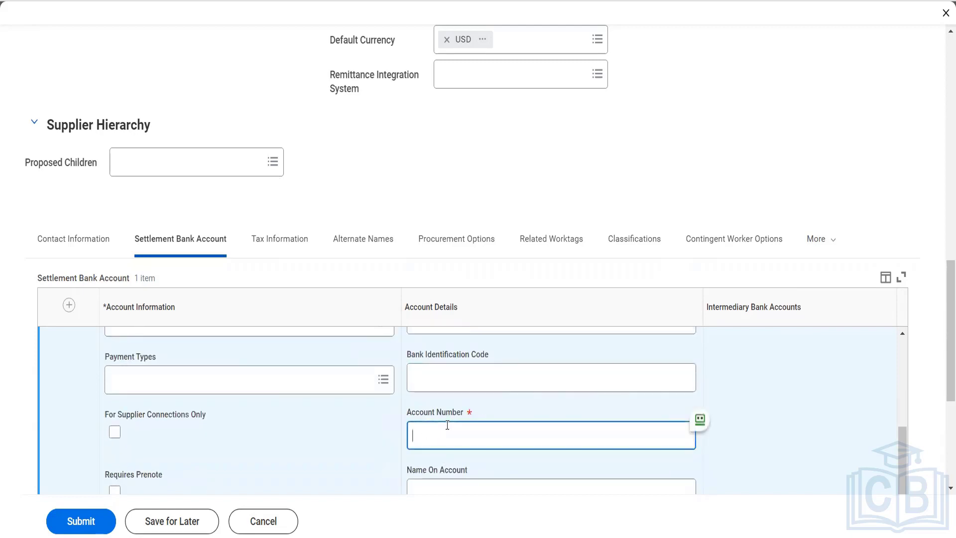
# - Enter the bank account number and set Name on Account to 'Herbal Life Pvt Ltd'
pyautogui.scroll(-2, 460, 450)
pyautogui.click(439, 407)
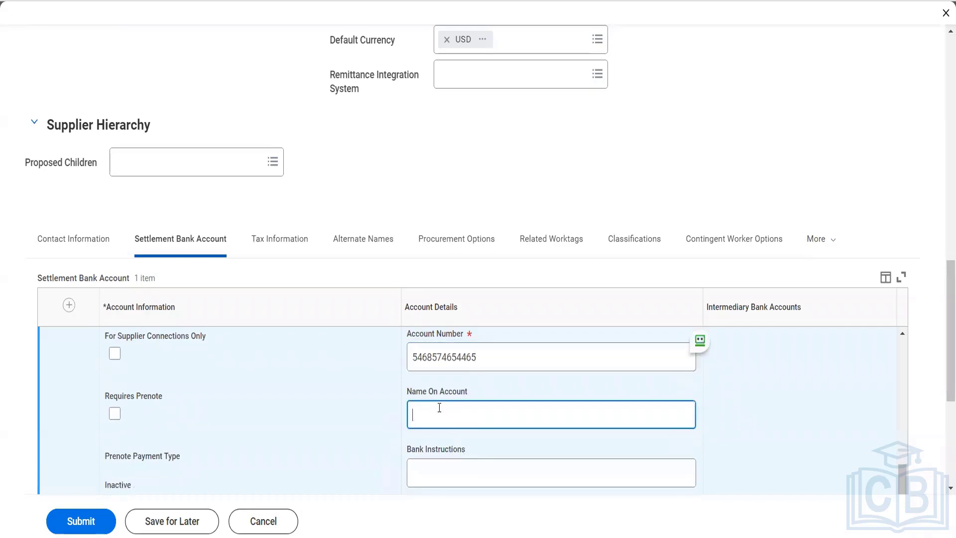
pyautogui.write('Herbal Lif')
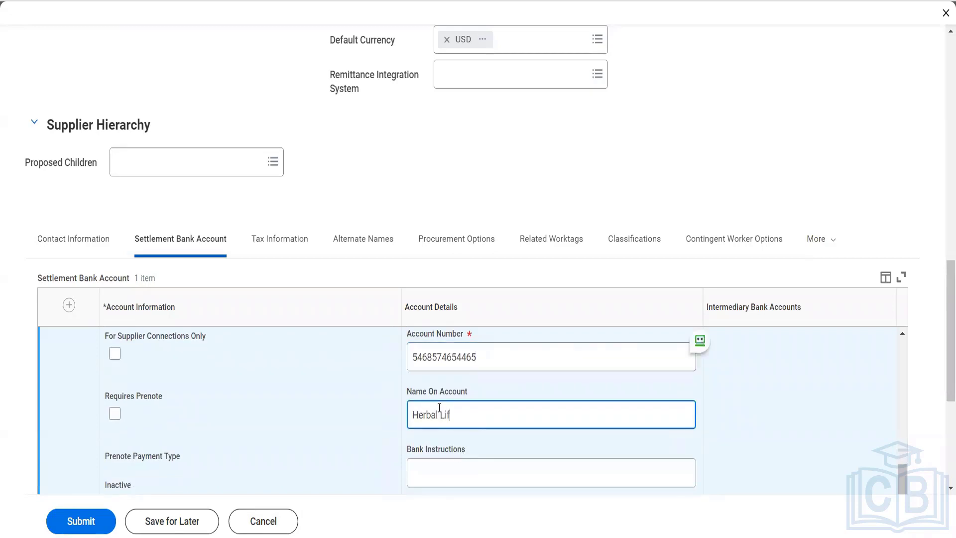
pyautogui.write('e Pvt Ltd')
pyautogui.press('Tab')
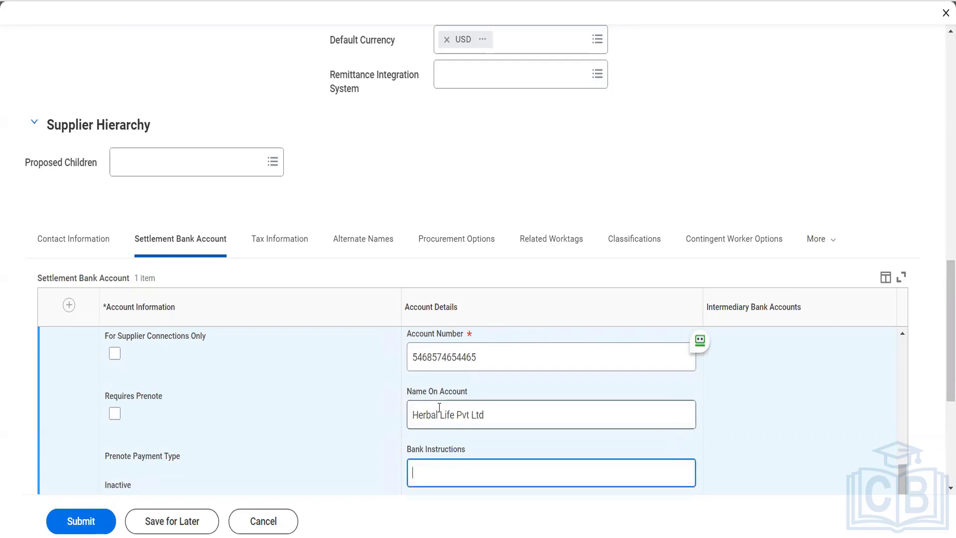
# - Write bank instructions: no work on holidays and weekends, contact Customer care for urgent matters
pyautogui.write('We dno w')
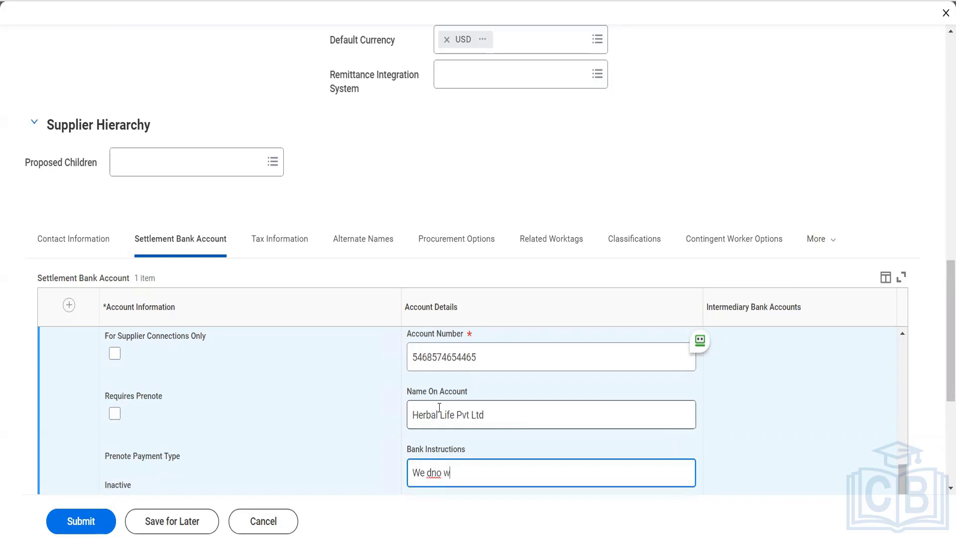
pyautogui.press('BackSpace')
pyautogui.press('BackSpace')
pyautogui.write('o')
pyautogui.press('BackSpace')
pyautogui.write('o not work on Holidays and w')
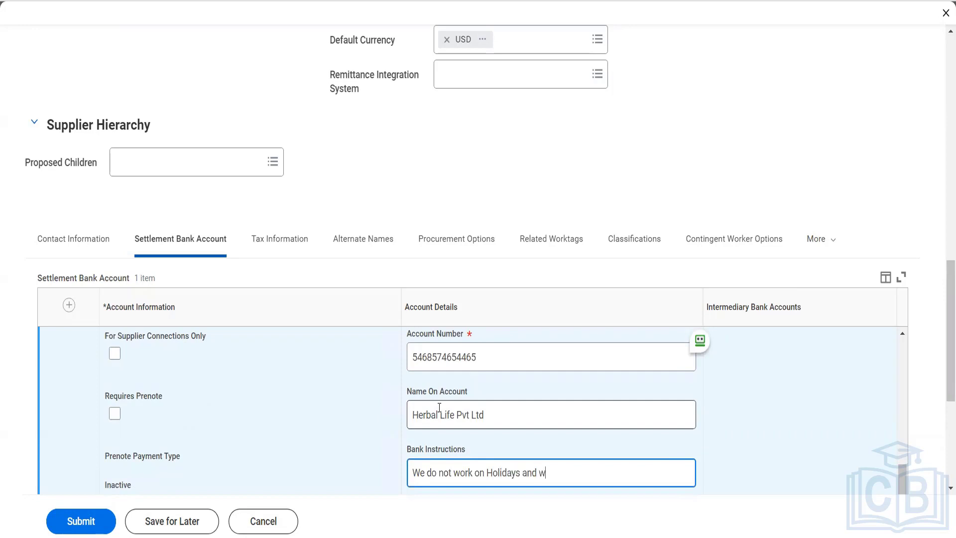
pyautogui.write('eekend')
pyautogui.press('BackSpace')
pyautogui.press('BackSpace')
pyautogui.write('v')
pyautogui.write('nds. Please')
pyautogui.write(' reach out to')
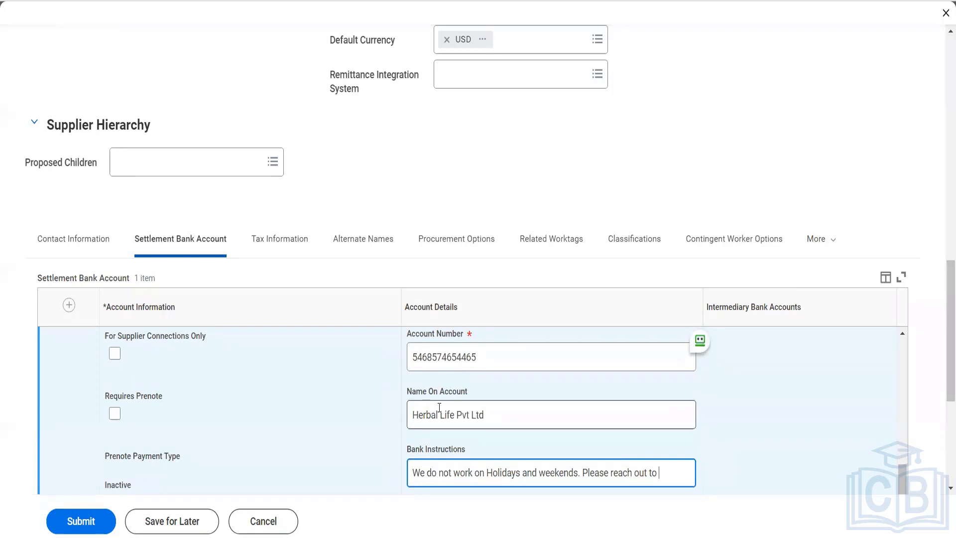
pyautogui.write('Customer care')
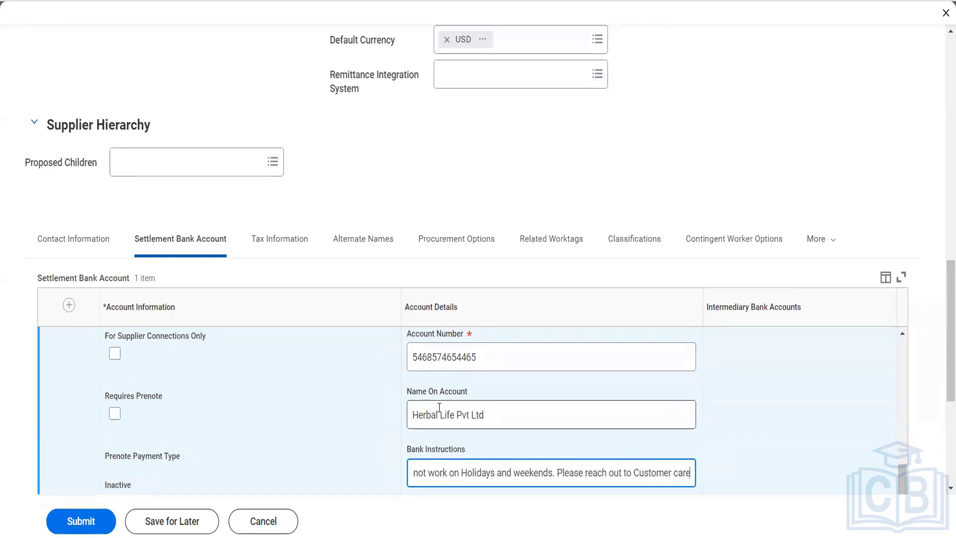
pyautogui.write(' for any urhgge')
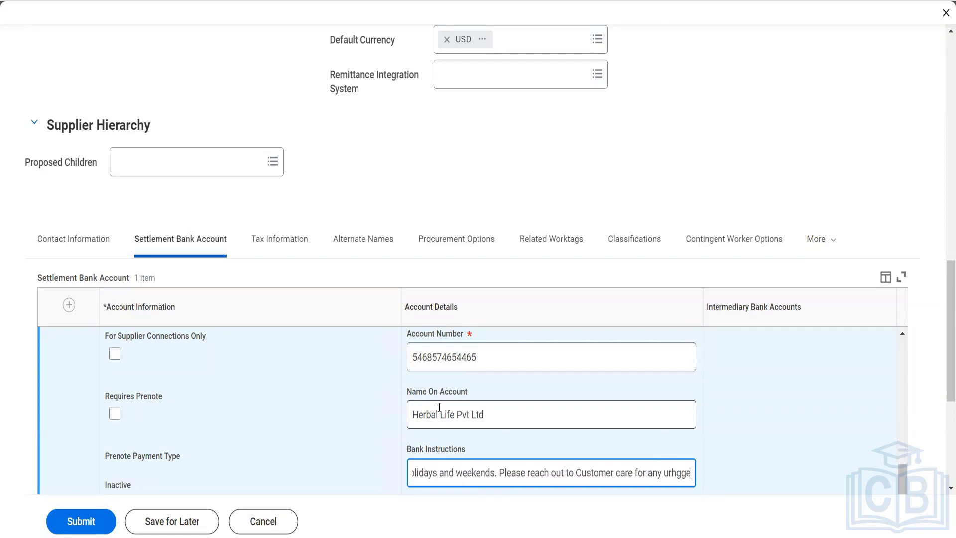
pyautogui.press('BackSpace')
pyautogui.press('BackSpace')
pyautogui.press('BackSpace')
pyautogui.press('BackSpace')
pyautogui.write('gent person')
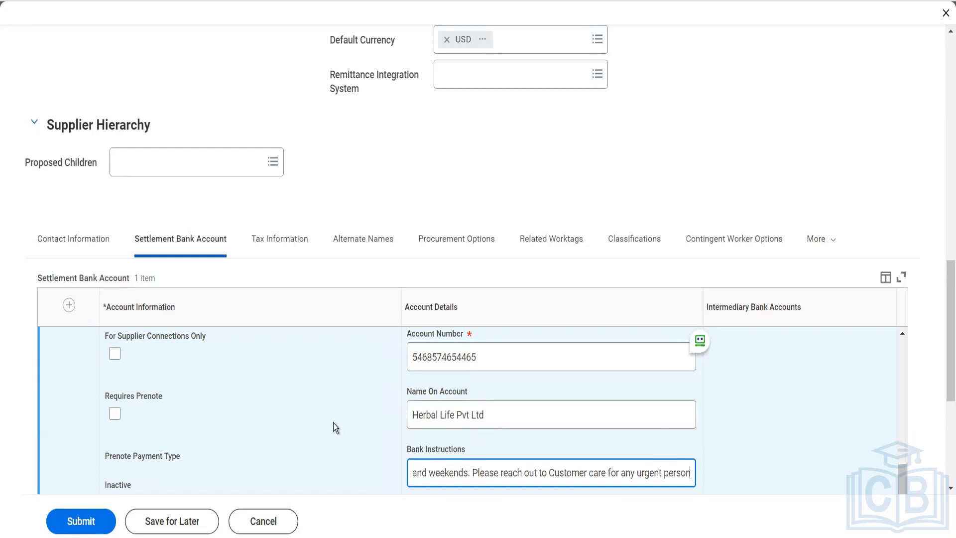
pyautogui.scroll(5, 333, 422)
pyautogui.scroll(3, 333, 423)
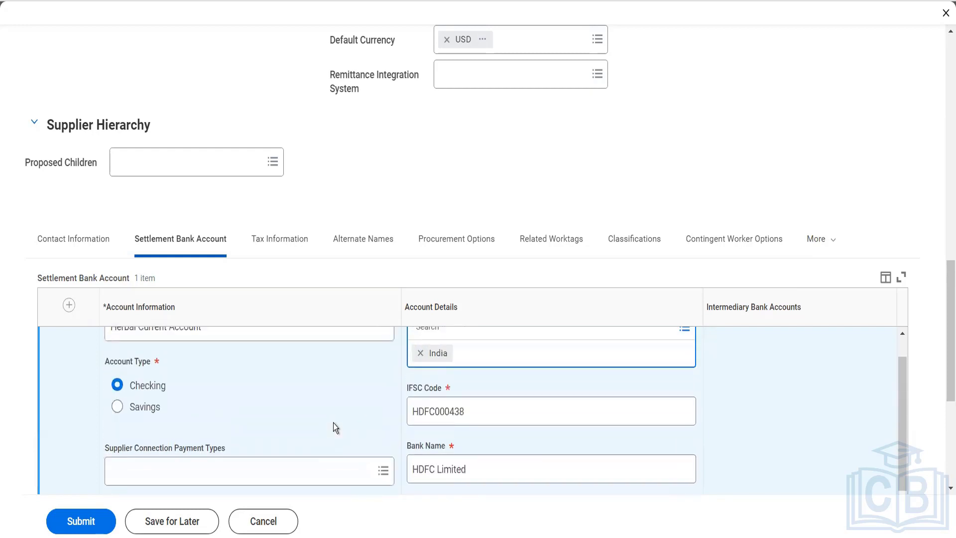
# - Open the Tax Information tab and review the tax authority form types without choosing one
pyautogui.click(292, 248)
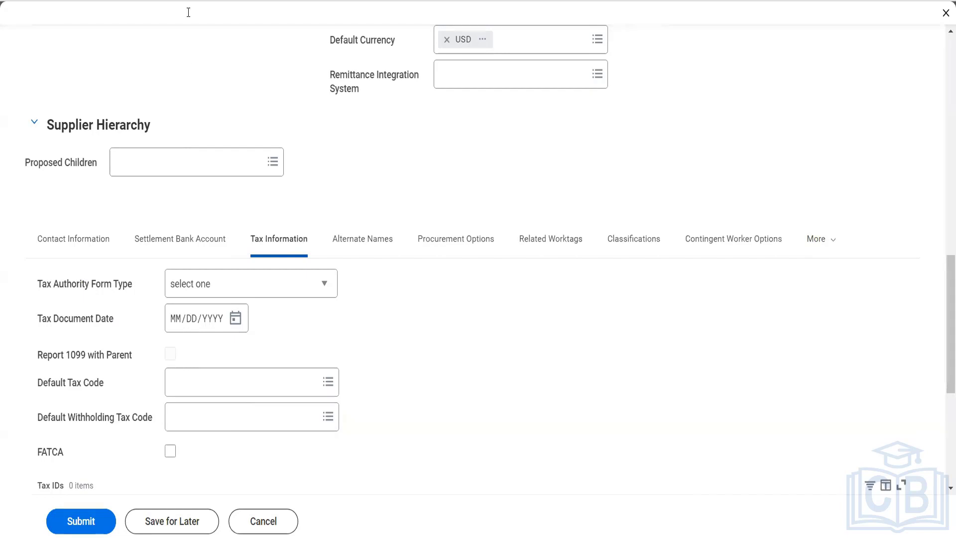
pyautogui.click(322, 296)
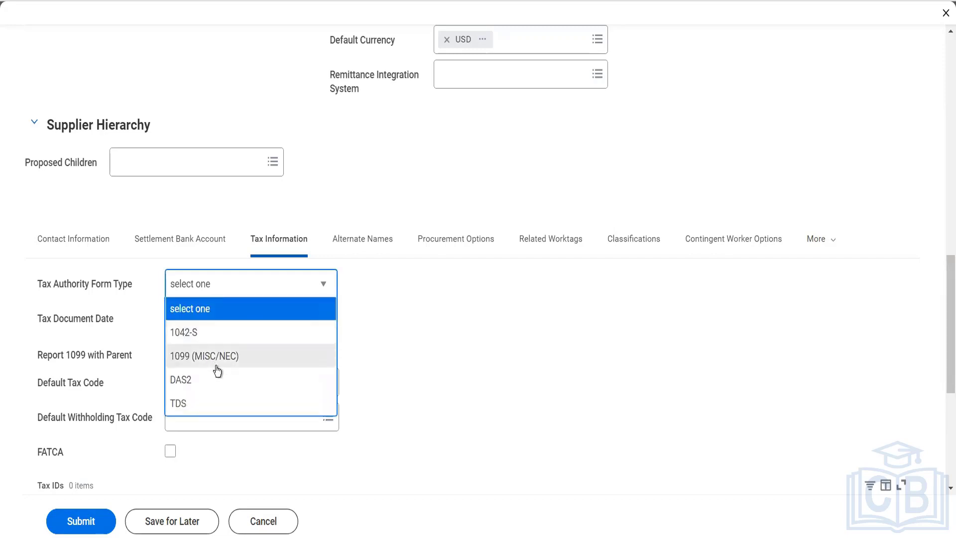
pyautogui.click(402, 396)
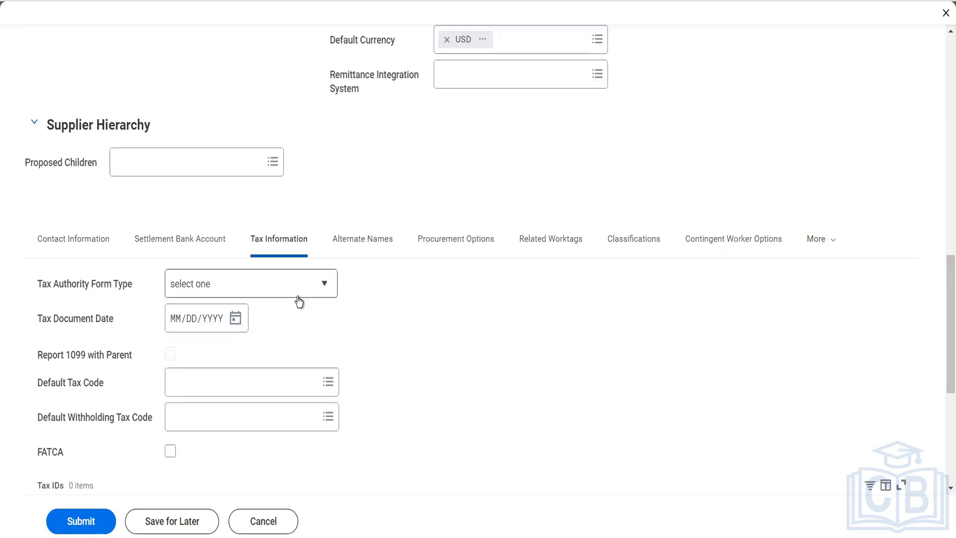
pyautogui.scroll(-1, 354, 396)
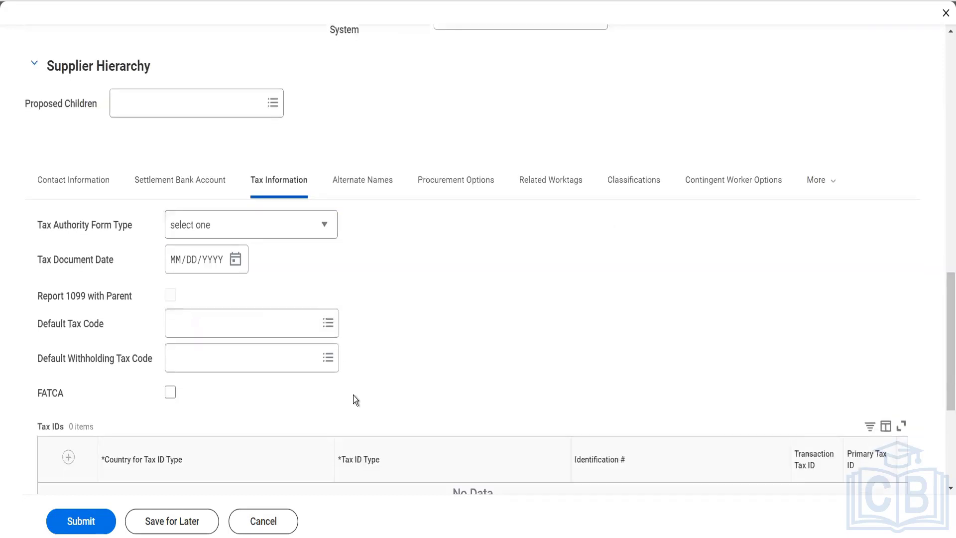
pyautogui.scroll(-2, 355, 400)
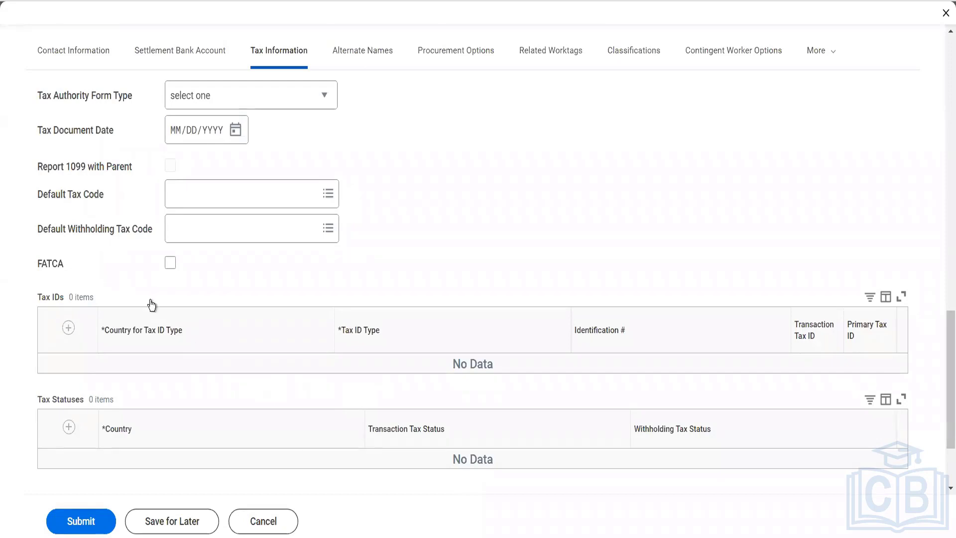
# - Add a tax ID row for United States of America with type Employer ID Number
pyautogui.click(68, 329)
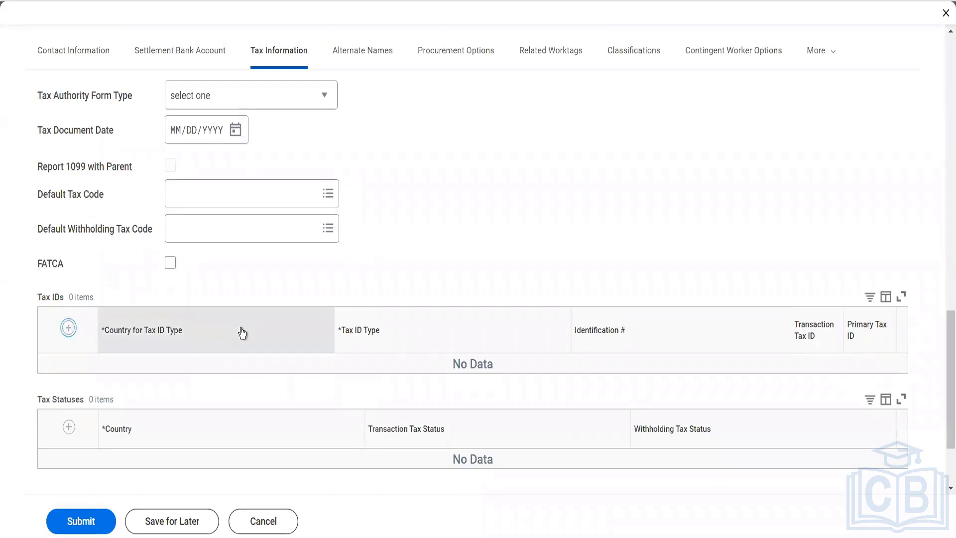
pyautogui.click(180, 374)
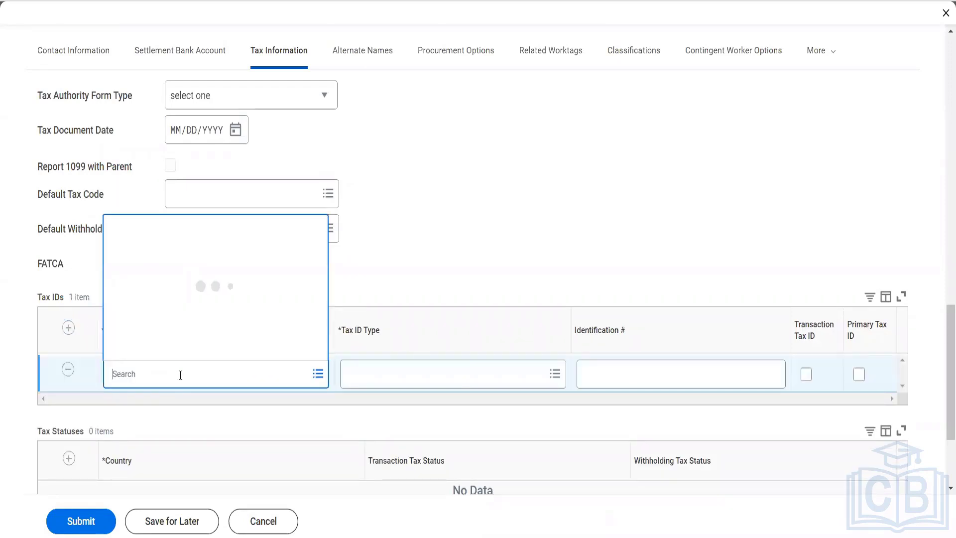
pyautogui.write('USA')
pyautogui.press('Return')
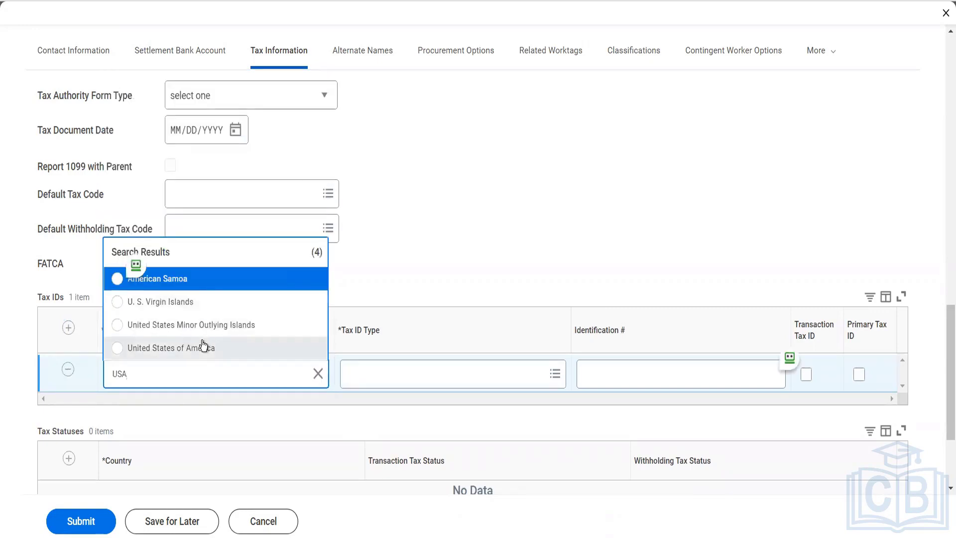
pyautogui.click(204, 348)
pyautogui.click(407, 376)
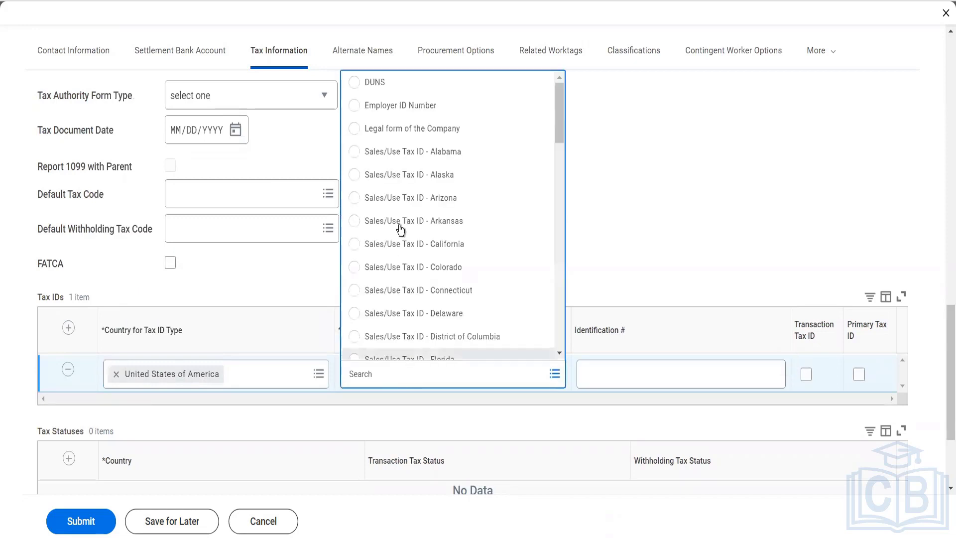
pyautogui.click(403, 105)
# - Enter the identification number and mark it as the primary tax ID
pyautogui.click(659, 365)
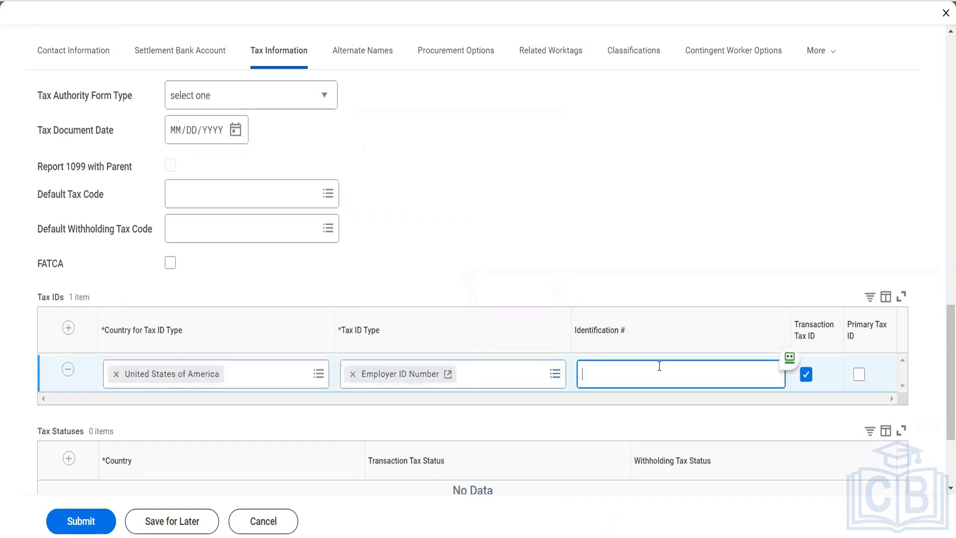
pyautogui.write('4645646')
pyautogui.press('Tab')
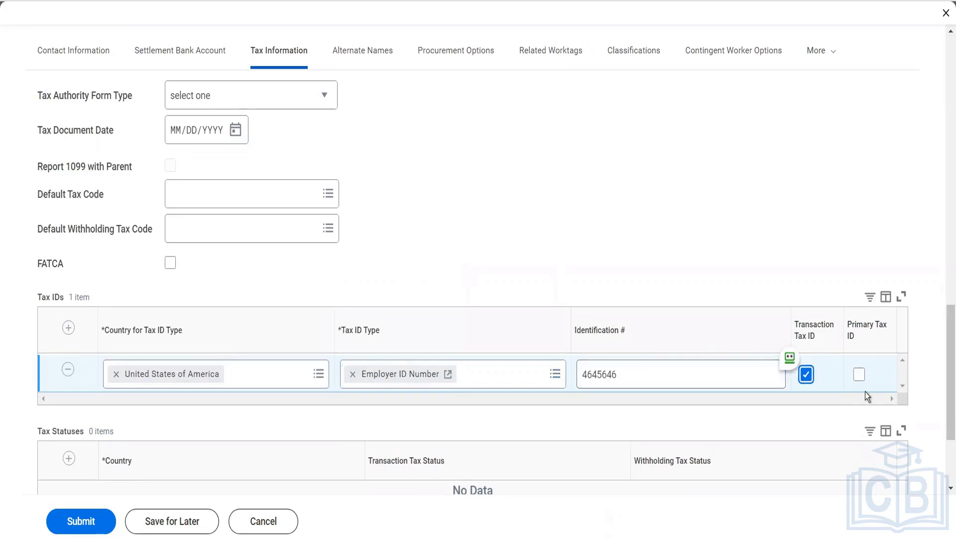
pyautogui.rightClick(859, 376)
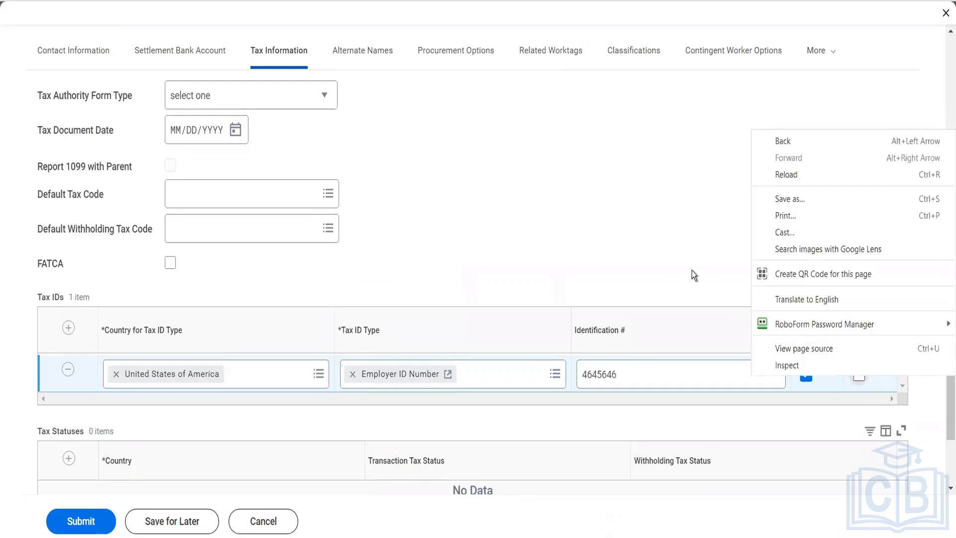
pyautogui.click(692, 271)
pyautogui.click(860, 375)
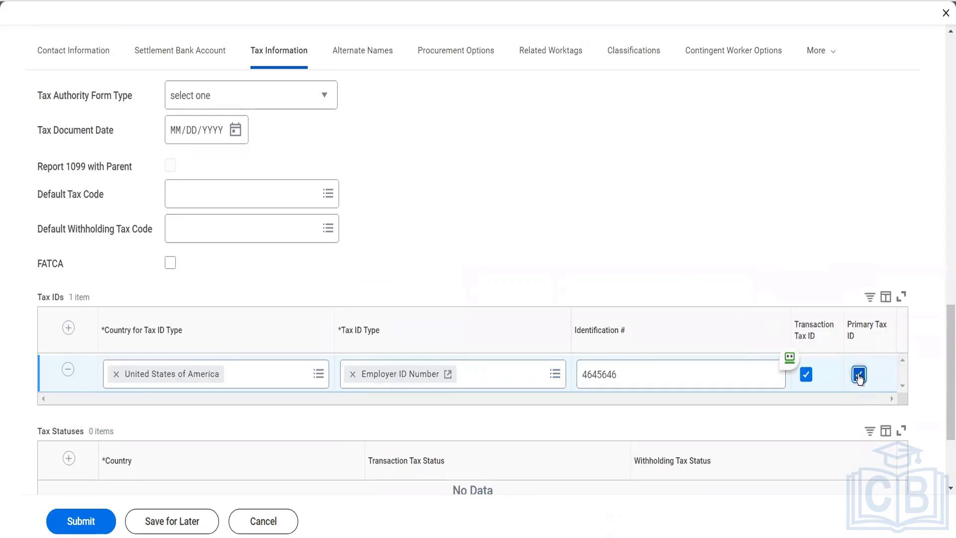
pyautogui.scroll(-3, 660, 233)
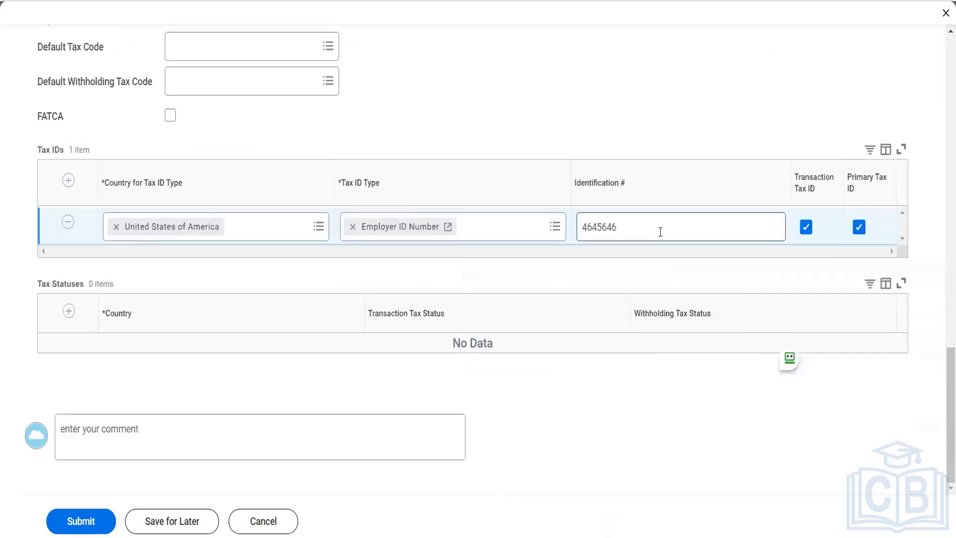
# - Add a United States of America tax status row, then delete it, leaving Tax Statuses empty
pyautogui.click(70, 311)
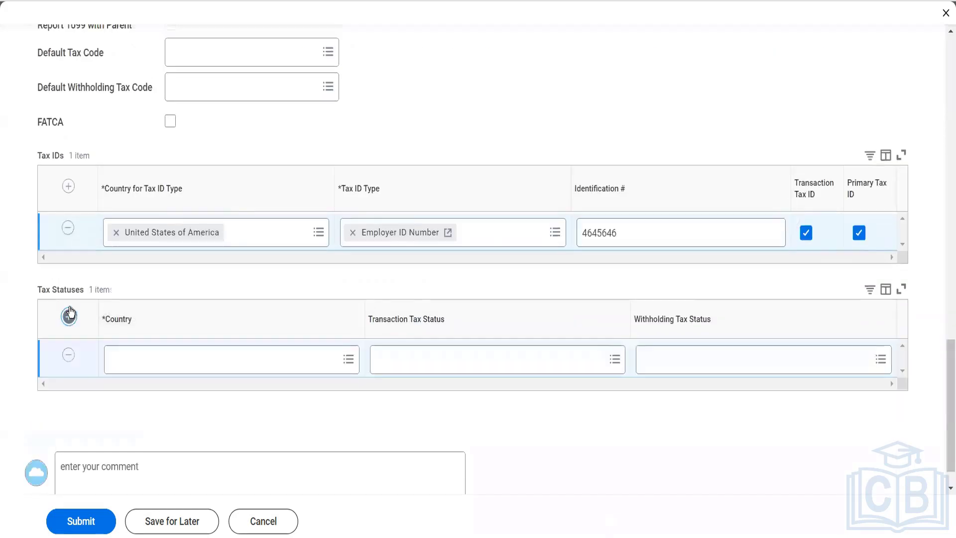
pyautogui.click(167, 359)
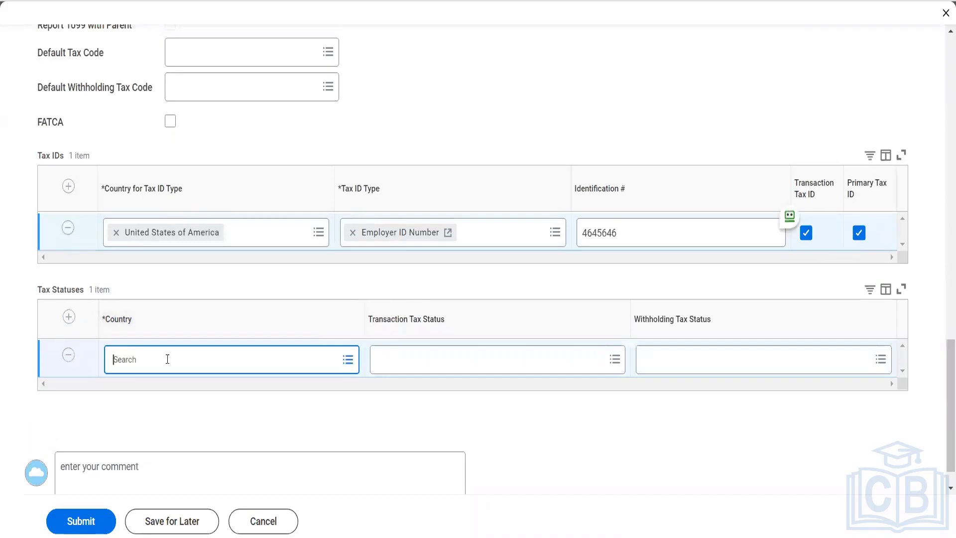
pyautogui.write('USA')
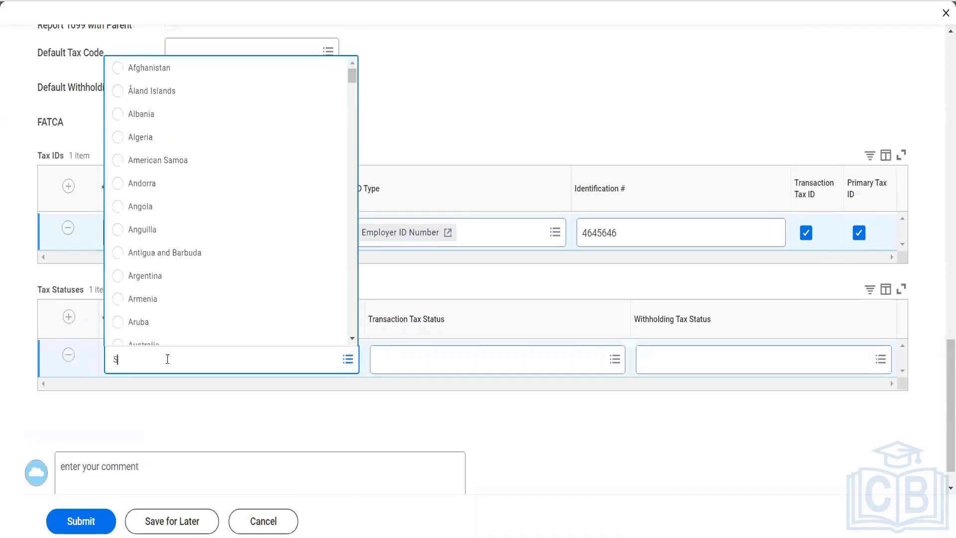
pyautogui.press('Return')
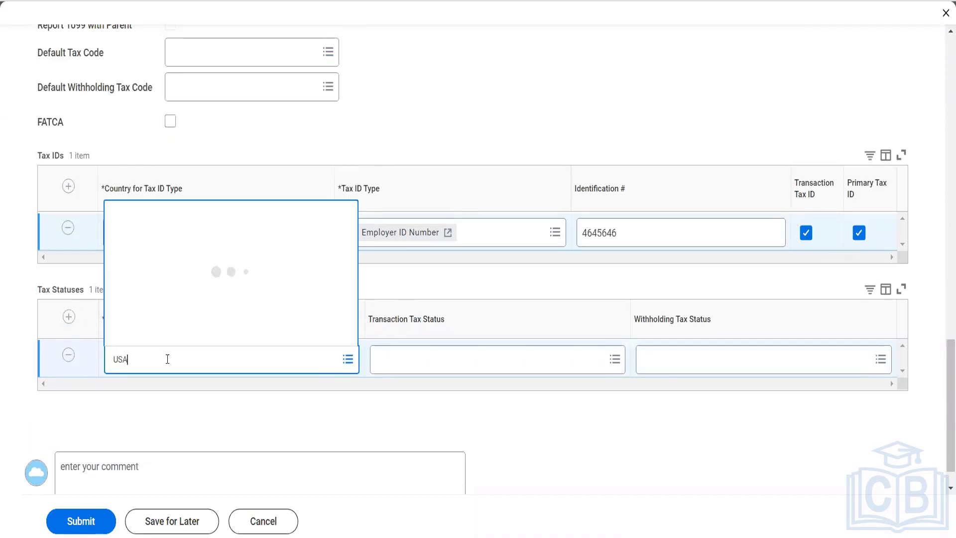
pyautogui.click(180, 335)
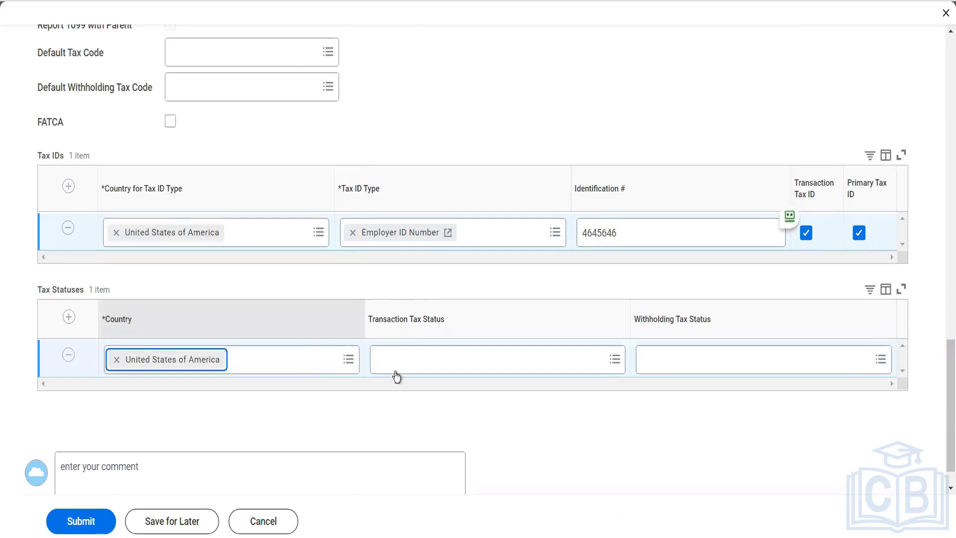
pyautogui.click(397, 367)
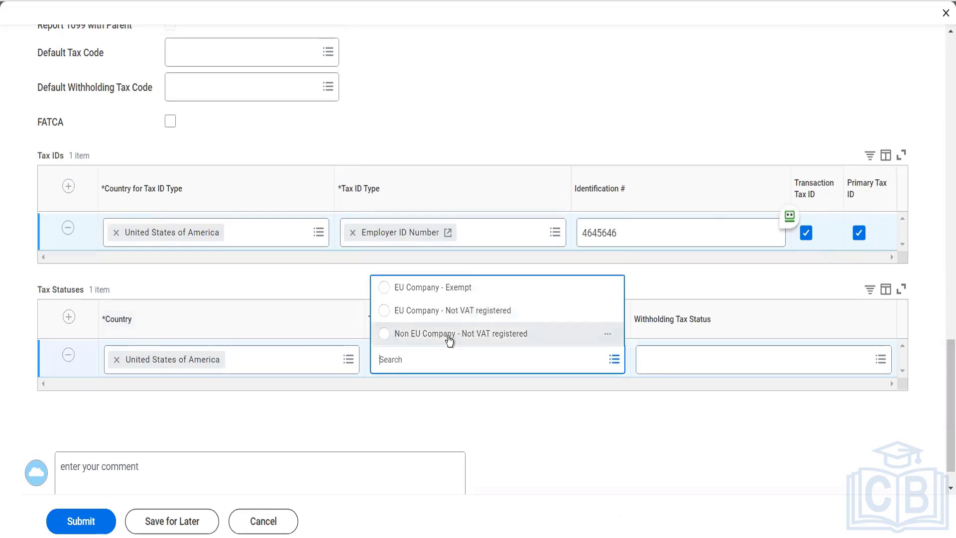
pyautogui.click(475, 405)
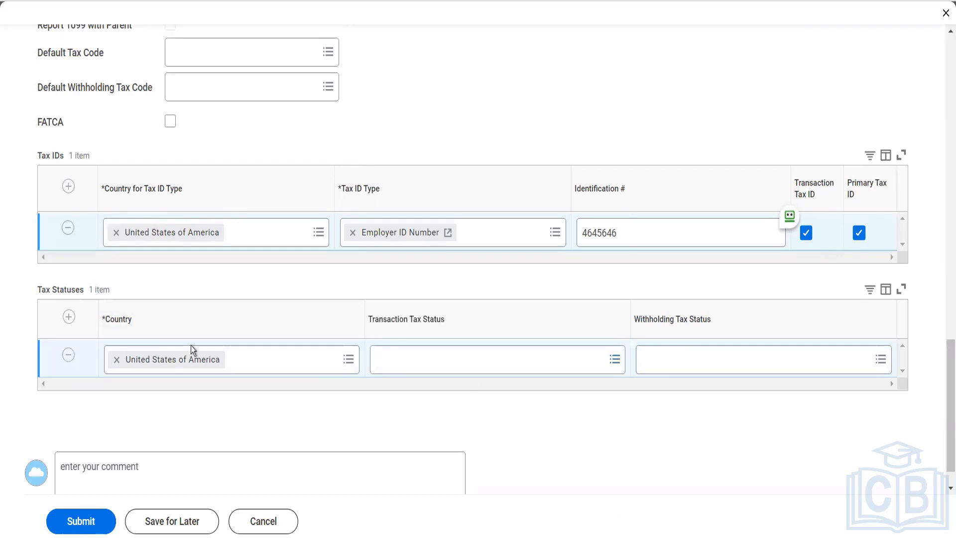
pyautogui.click(69, 355)
pyautogui.scroll(6, 252, 342)
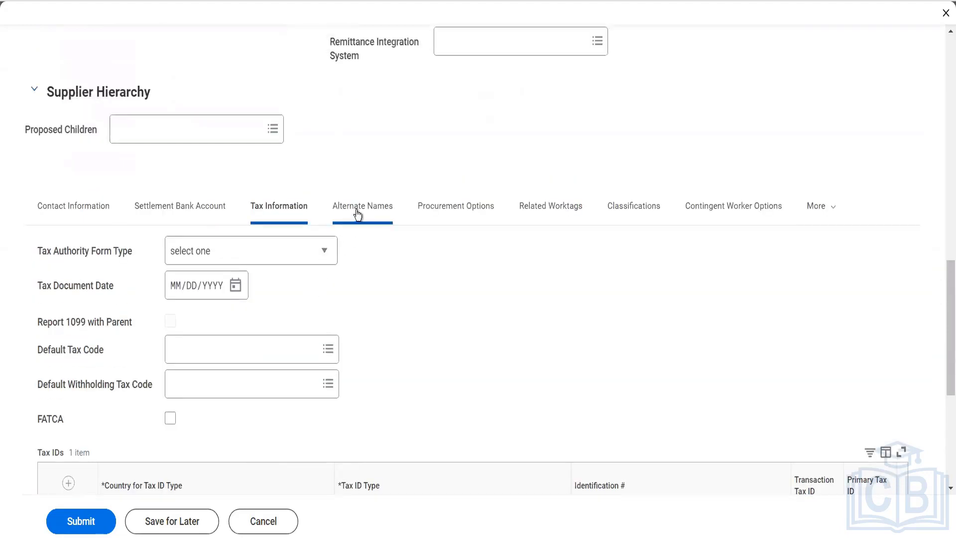
# - Add alternate name 'Herbal Nutry' with usages Doing Business As, Alternate Supplier Connection, 1099 Recipient, Connection Integration Name, Connection Purchase Order Name and Purchase Order Name
pyautogui.click(357, 210)
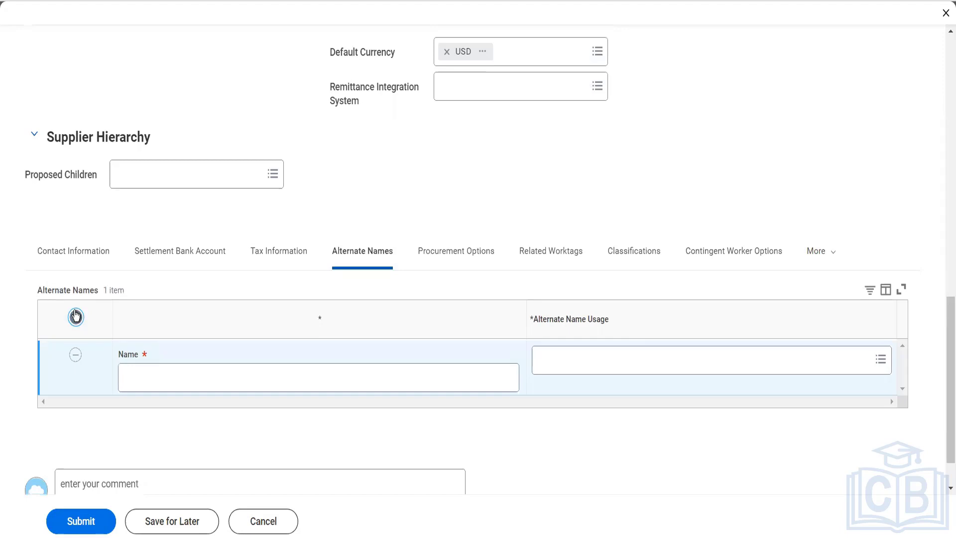
pyautogui.click(179, 382)
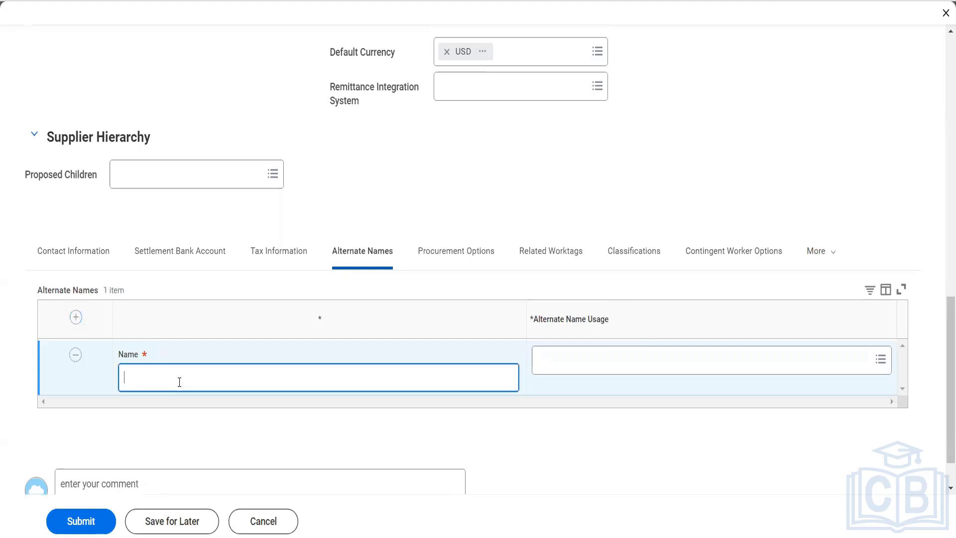
pyautogui.write('Herbal Nutry')
pyautogui.press('Tab')
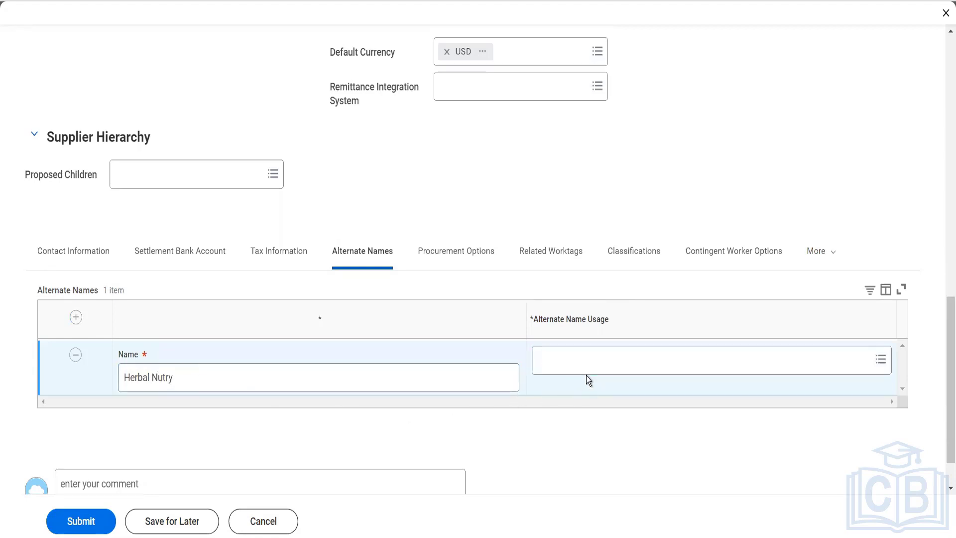
pyautogui.click(587, 362)
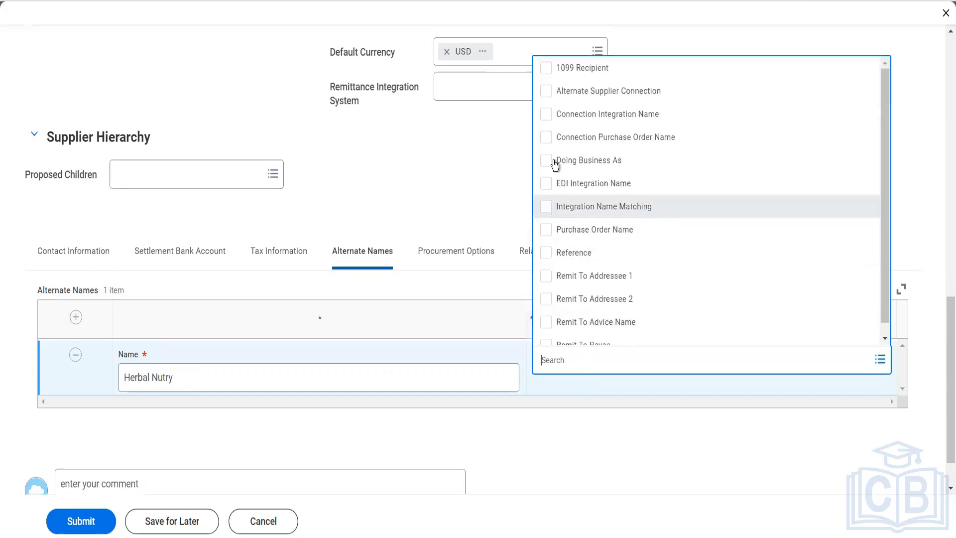
pyautogui.click(547, 161)
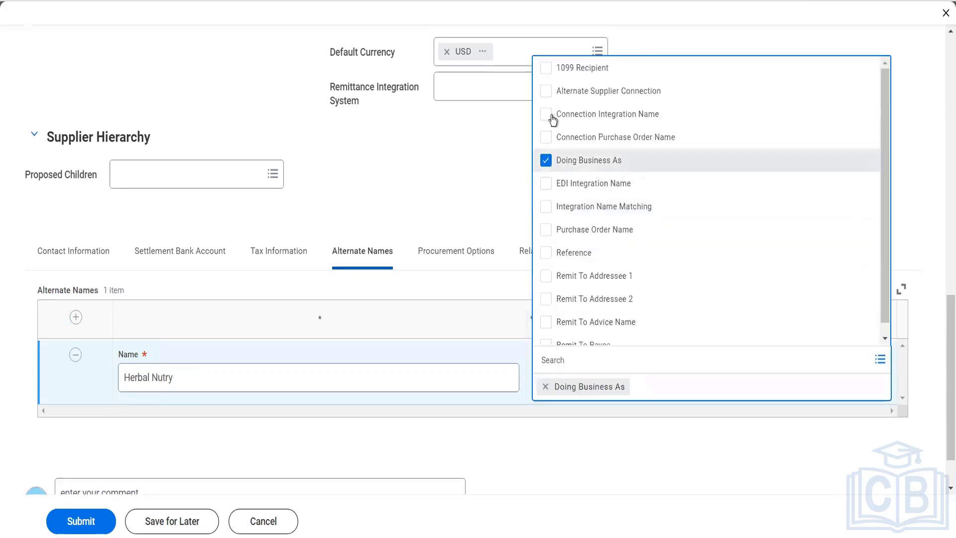
pyautogui.click(551, 91)
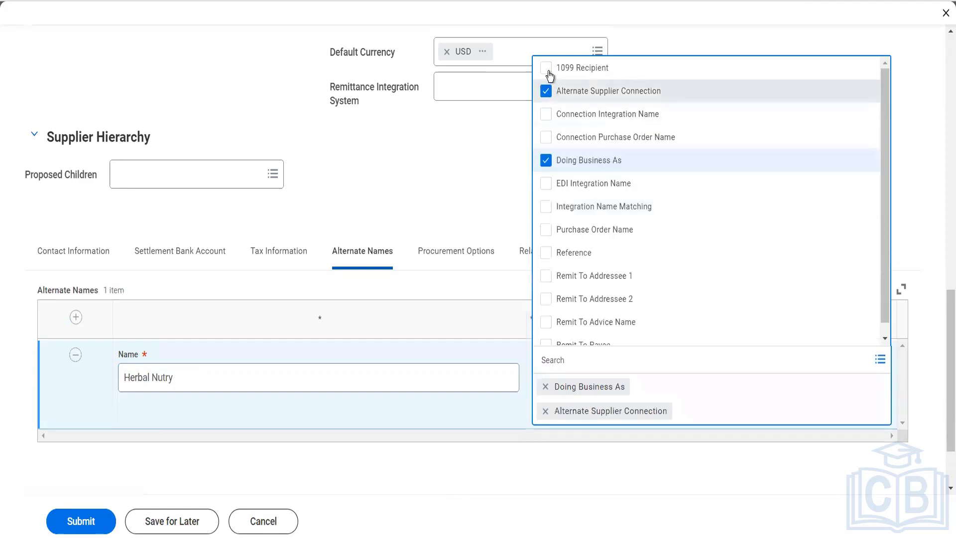
pyautogui.click(547, 69)
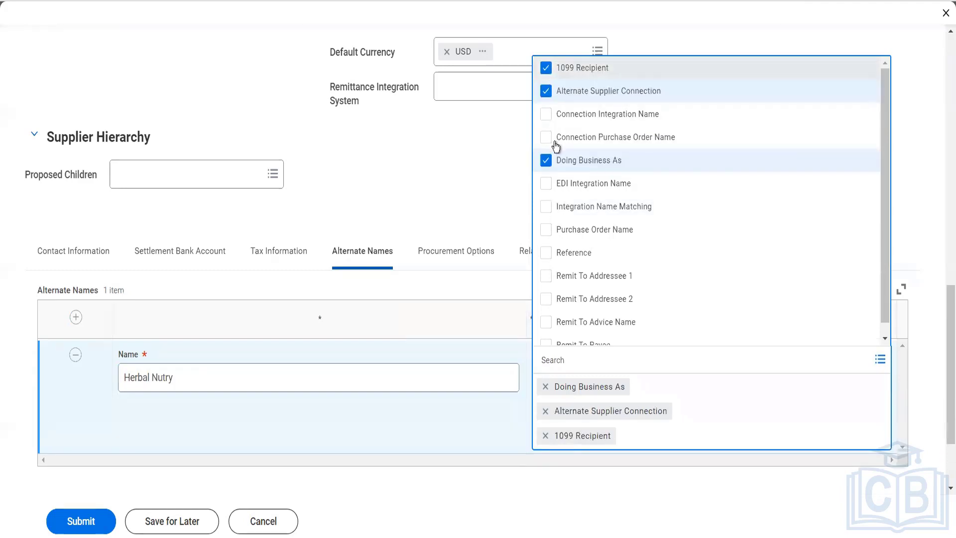
pyautogui.click(548, 119)
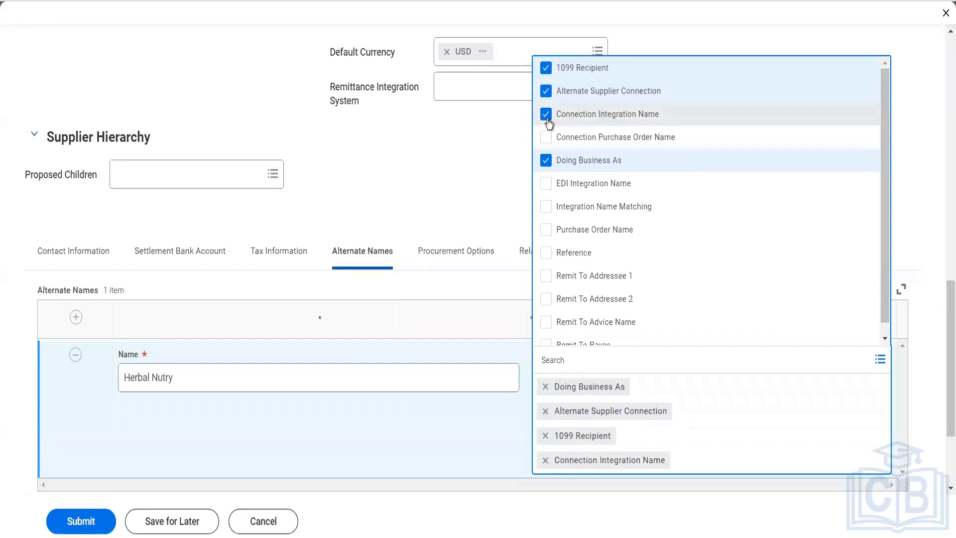
pyautogui.click(549, 143)
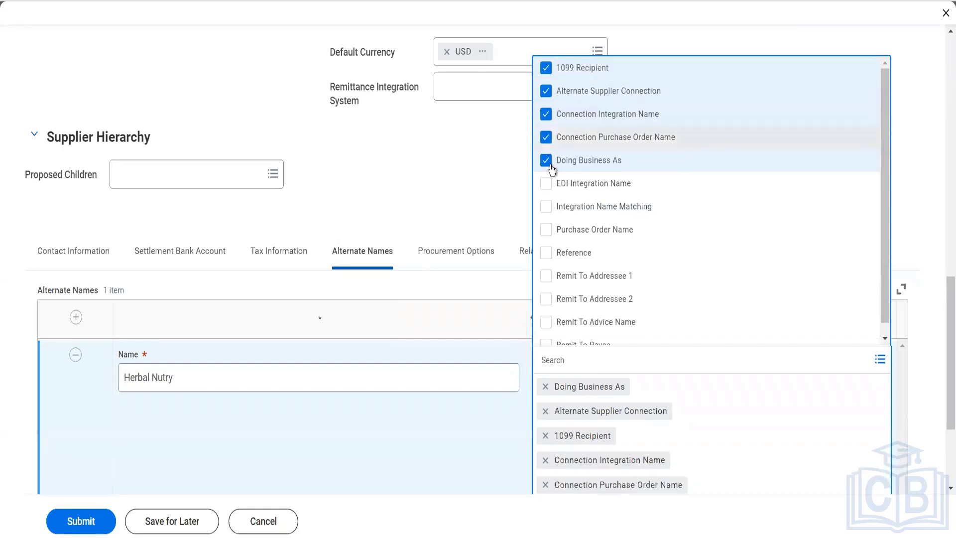
pyautogui.click(547, 230)
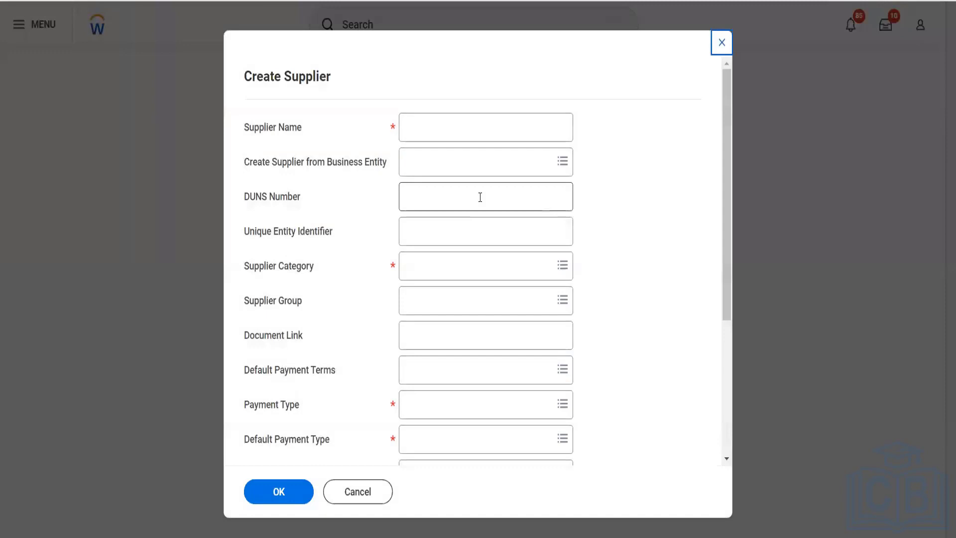
# - Close the empty Create Supplier form and cancel Maintain Payment Terms, Supplier Groups and Supplier Categories
pyautogui.click(722, 43)
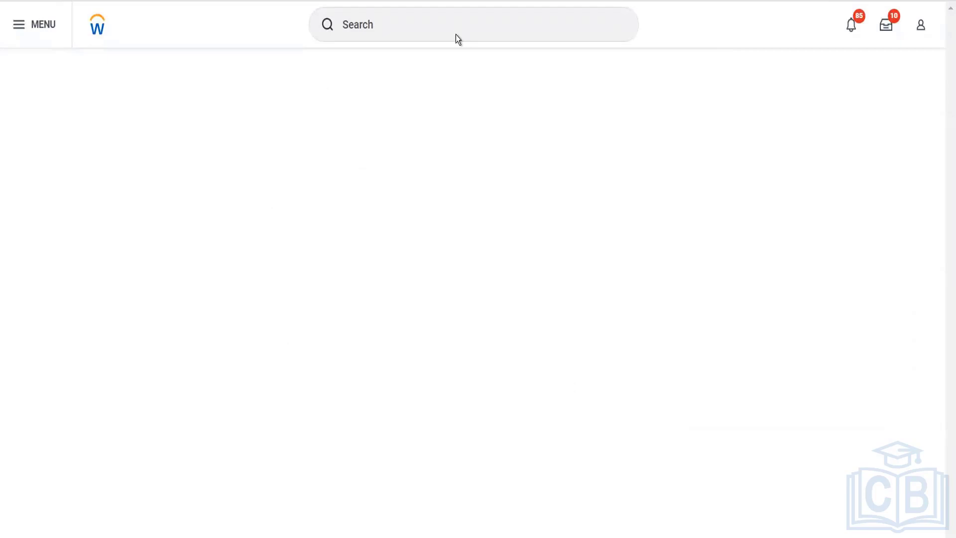
pyautogui.click(456, 34)
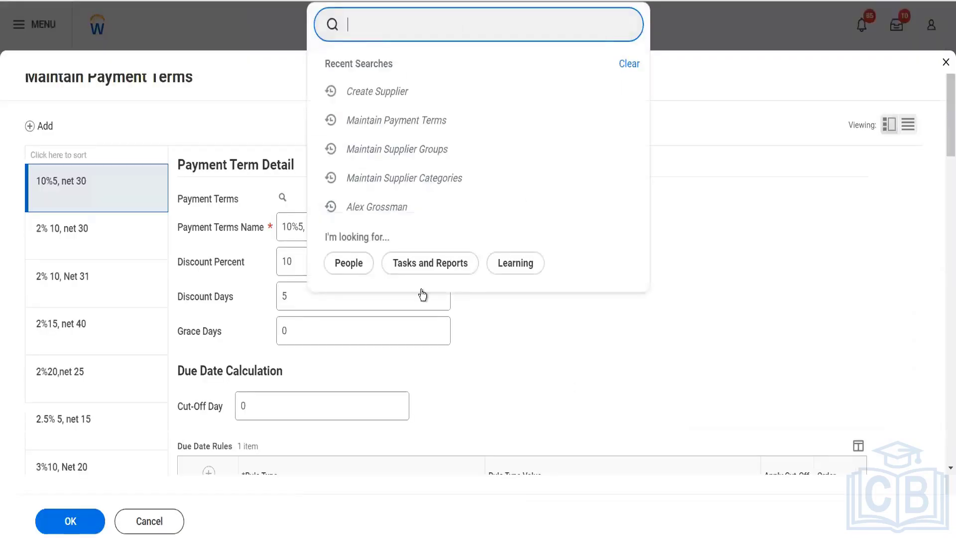
pyautogui.click(149, 531)
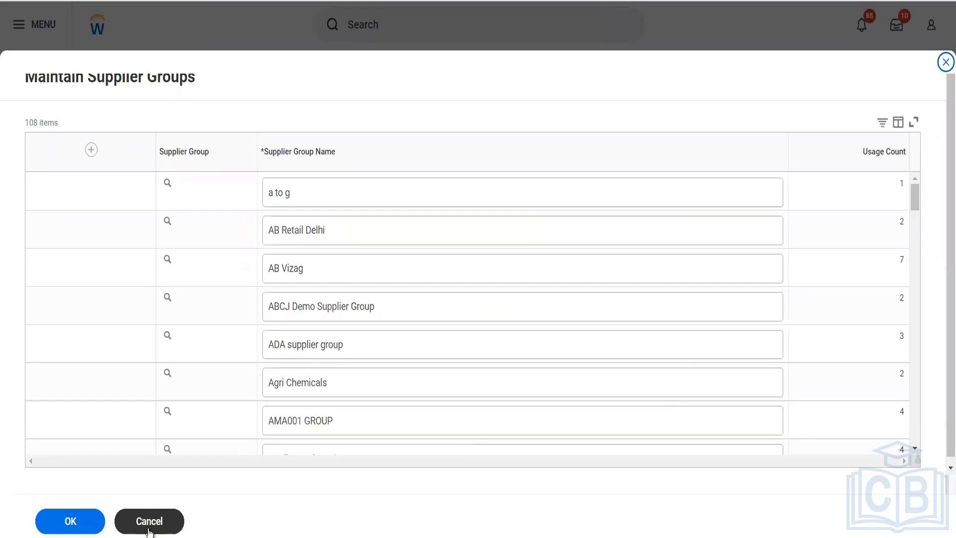
pyautogui.click(149, 531)
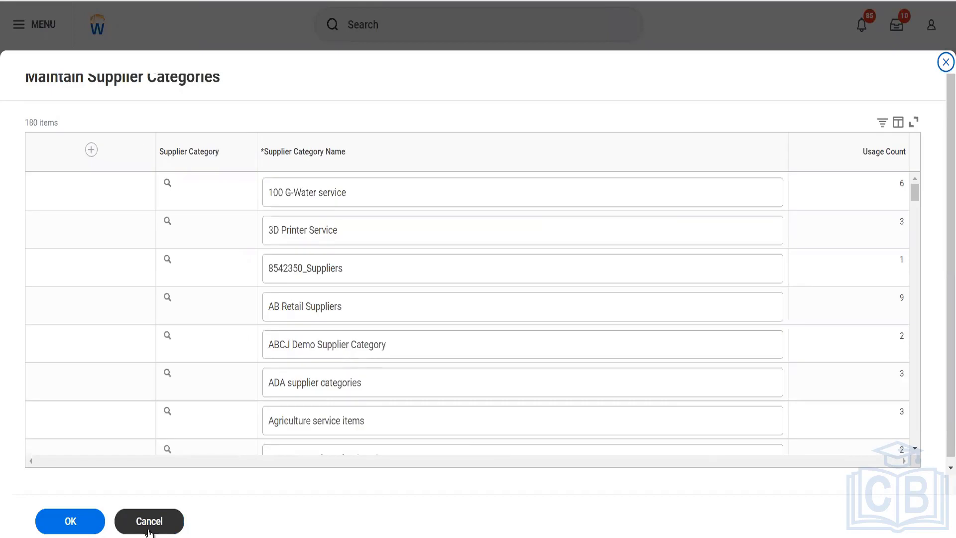
pyautogui.click(149, 531)
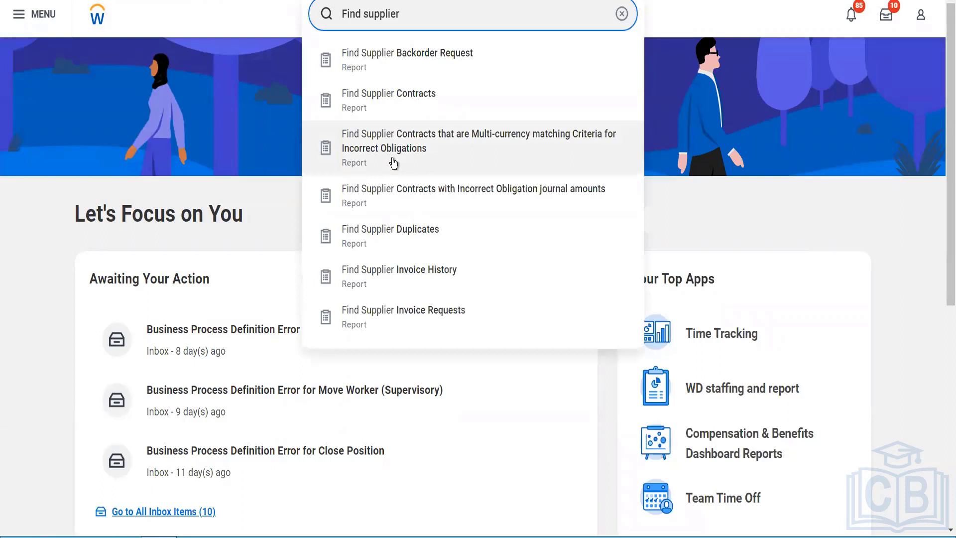
# - Run Find Suppliers for 'Herbal Life Pvt Ltd' and select the S-0419 result row
pyautogui.write('suppliers')
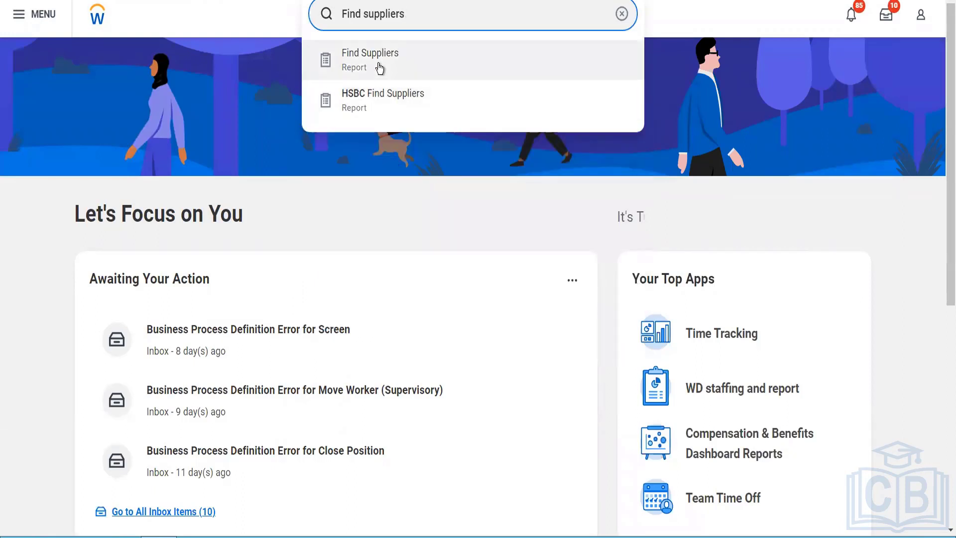
pyautogui.click(378, 64)
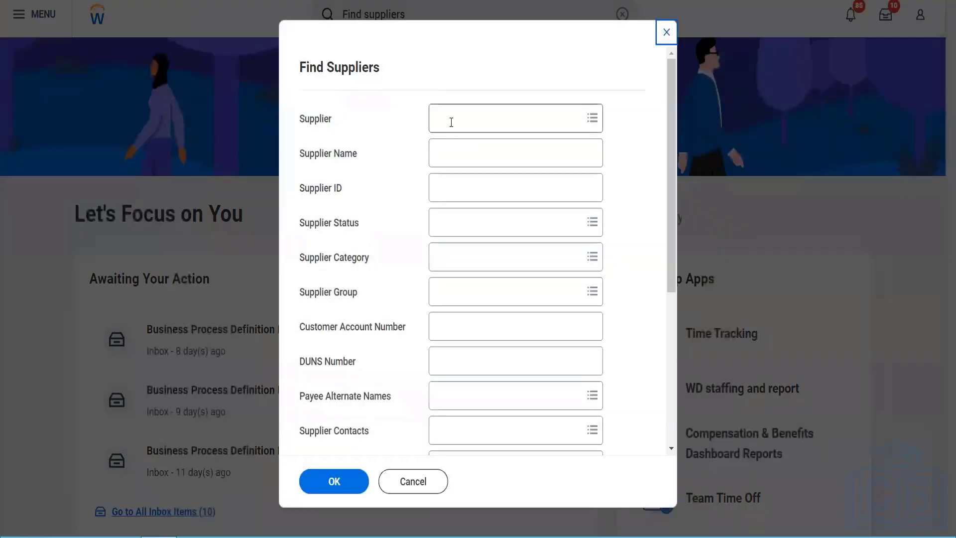
pyautogui.click(451, 121)
pyautogui.write('herbal')
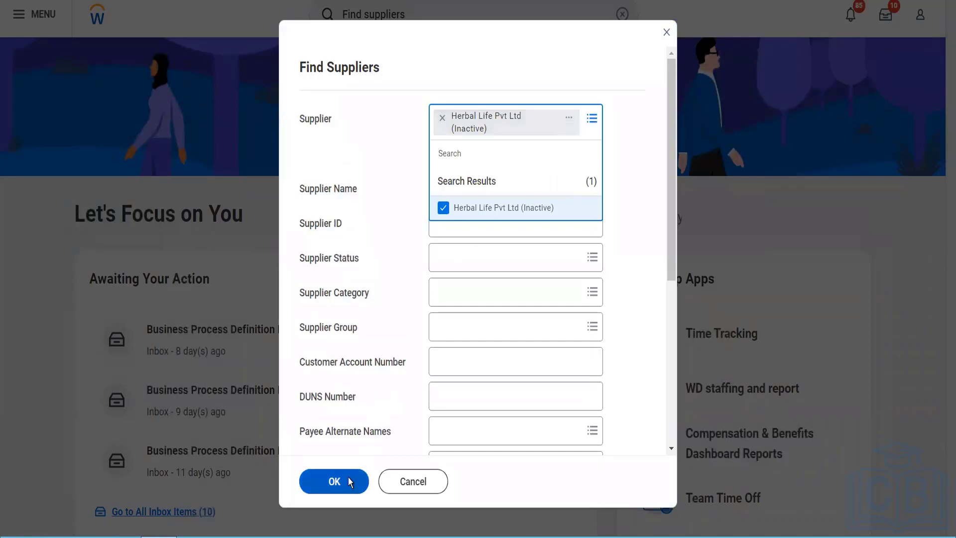
pyautogui.click(348, 477)
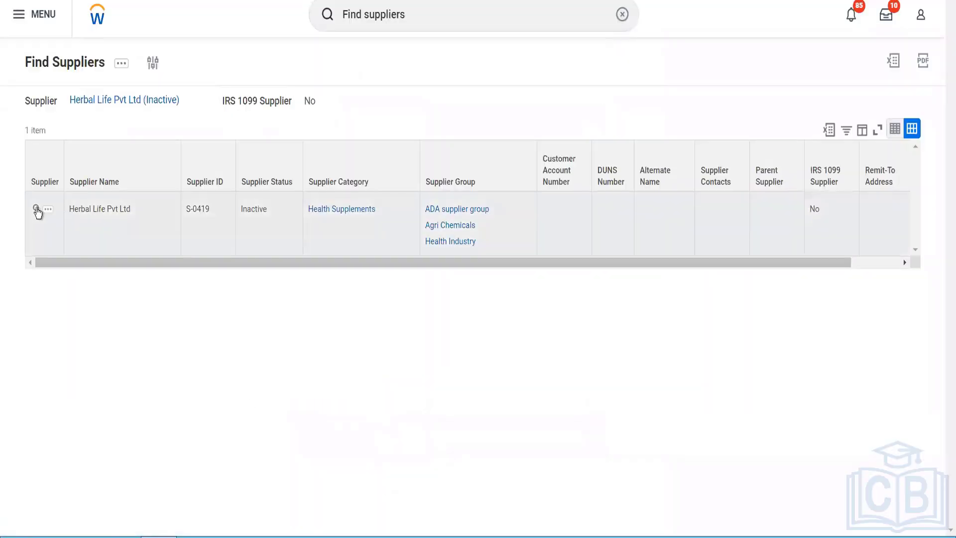
pyautogui.click(30, 208)
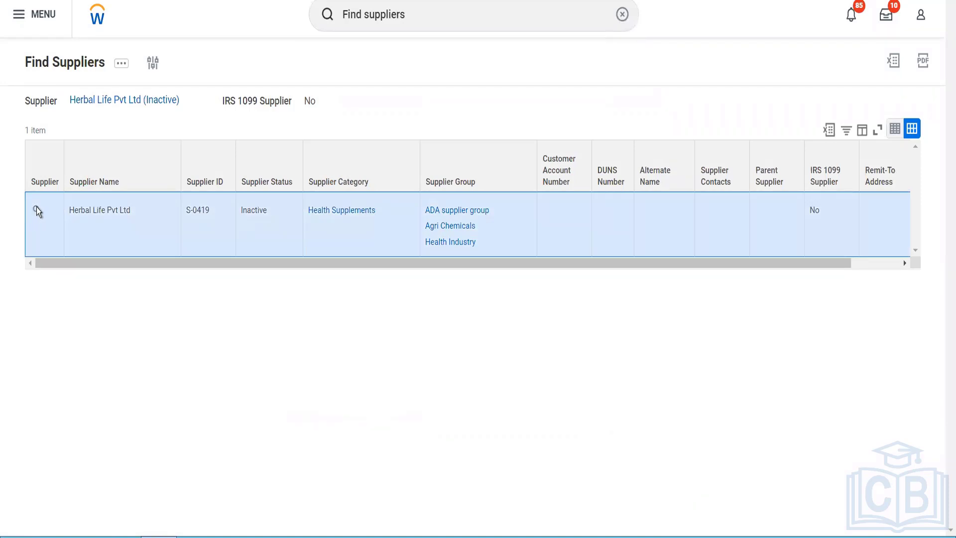
pyautogui.moveTo(40, 214)
pyautogui.click(39, 213)
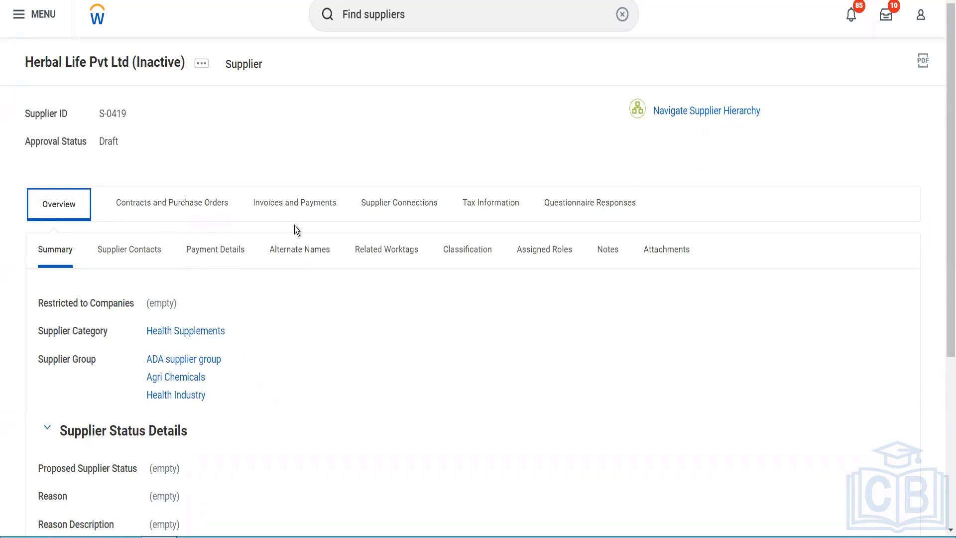
pyautogui.click(493, 214)
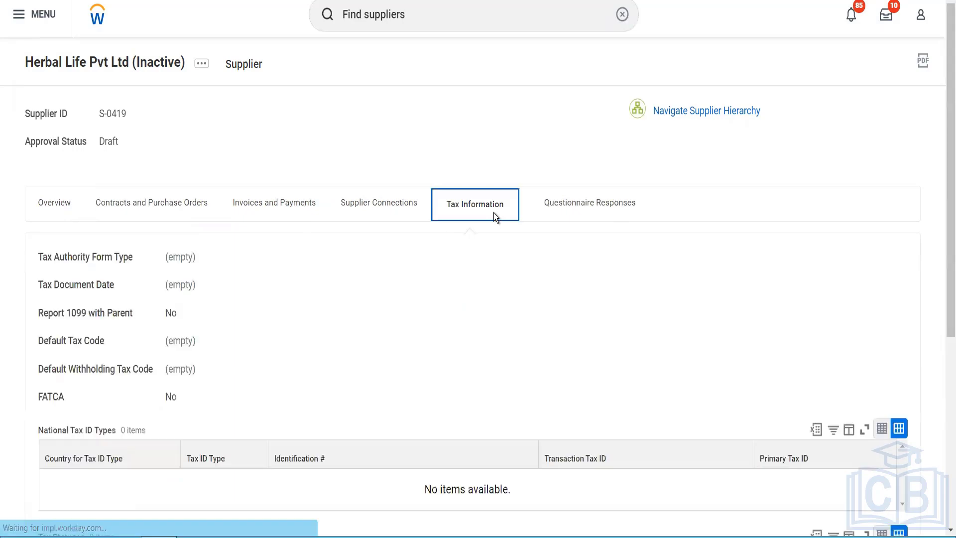
pyautogui.scroll(-3, 494, 213)
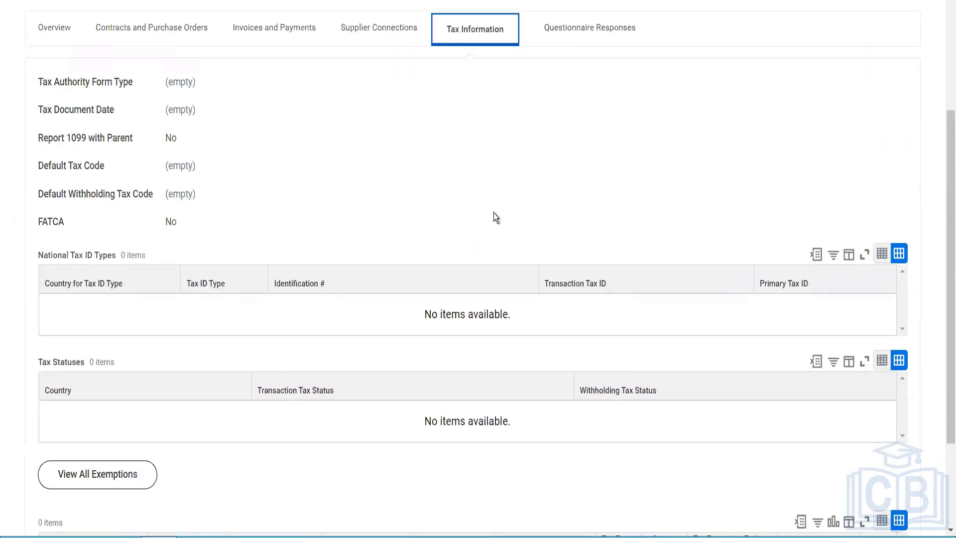
pyautogui.scroll(2, 494, 213)
pyautogui.click(65, 140)
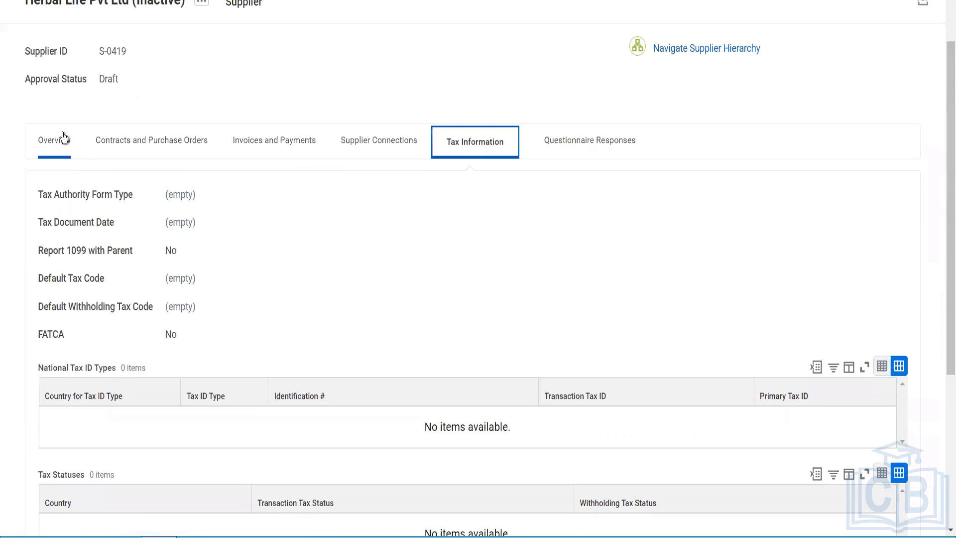
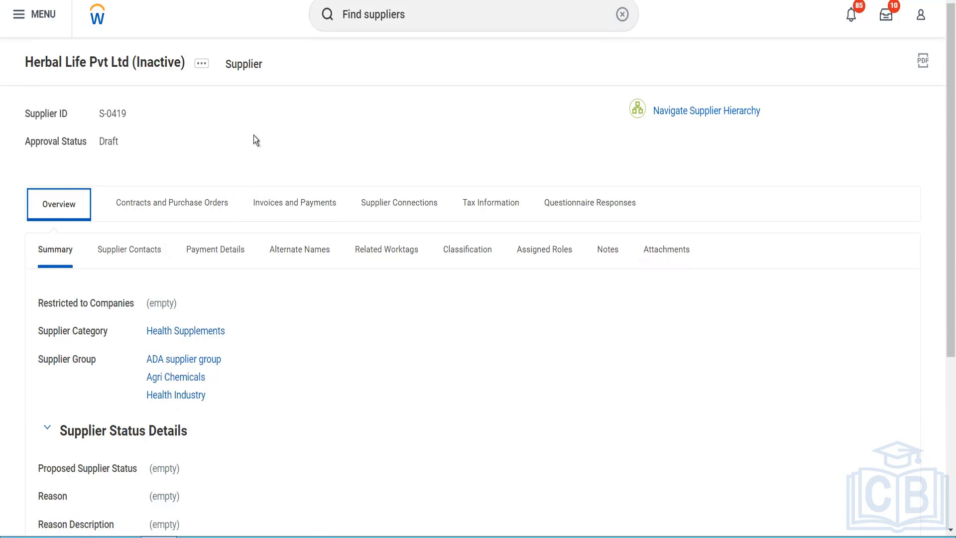
# - Open Edit Pending Supplier for Herbal Life Pvt Ltd (S-0419) from the Supplier related actions
pyautogui.click(202, 65)
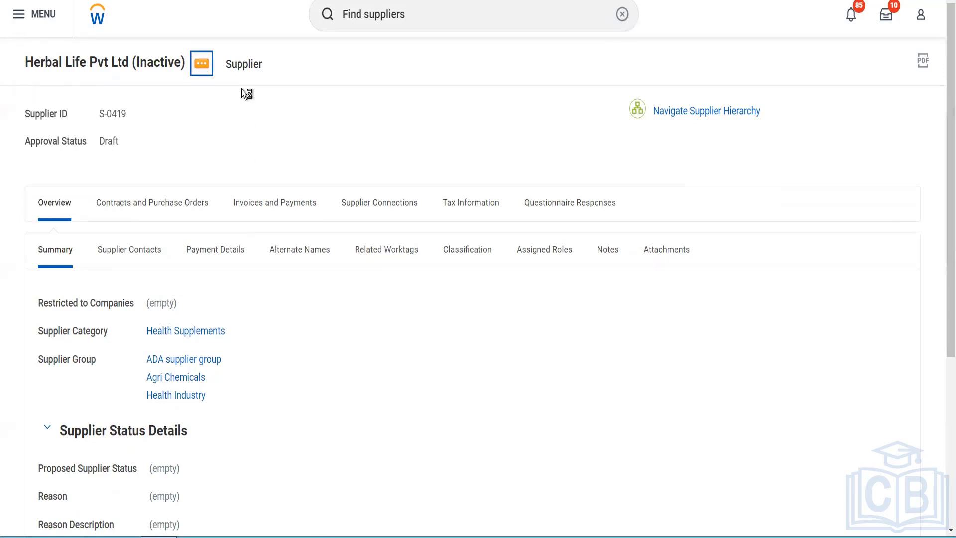
pyautogui.moveTo(297, 118)
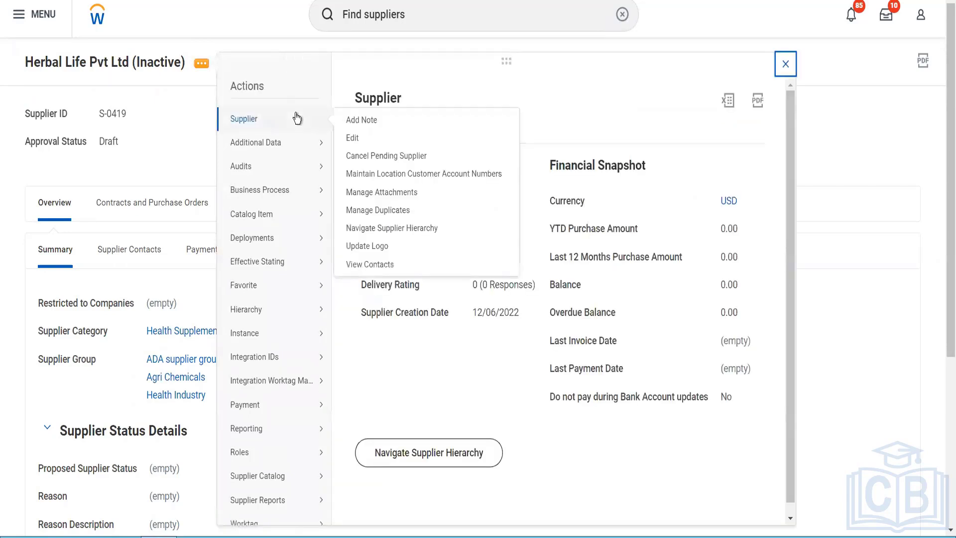
pyautogui.click(359, 139)
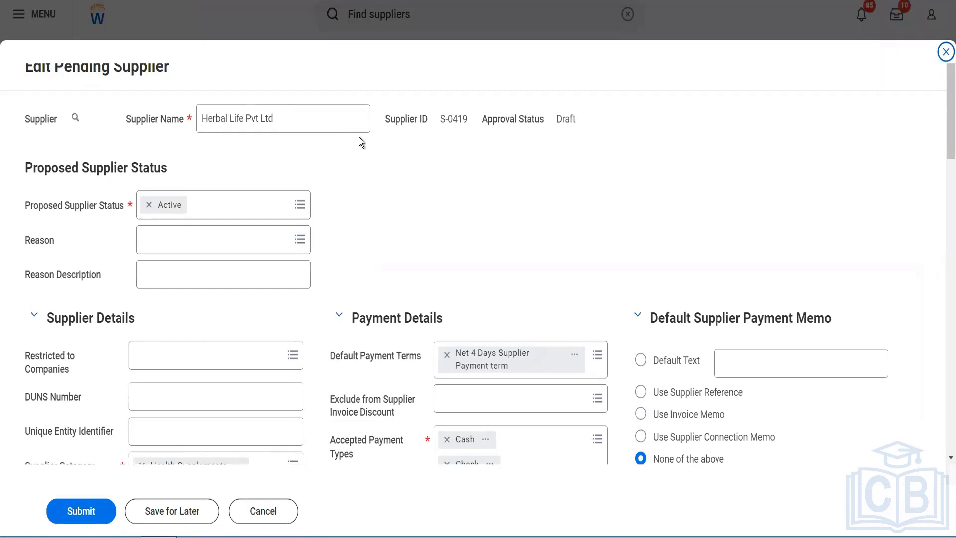
# - Add a phone entry on Contact Information and enter the supplier's phone number
pyautogui.scroll(-3, 360, 137)
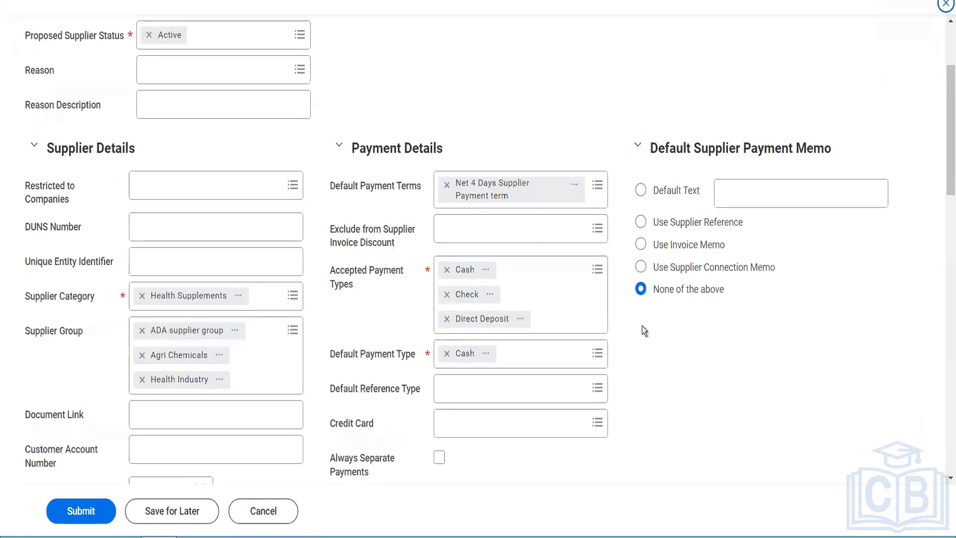
pyautogui.scroll(-20, 643, 327)
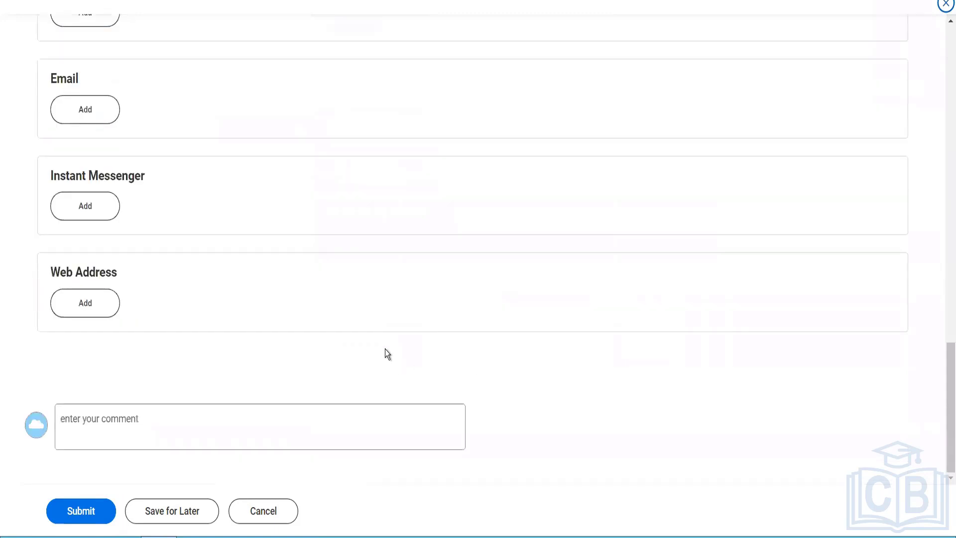
pyautogui.scroll(10, 385, 348)
pyautogui.scroll(-4, 385, 349)
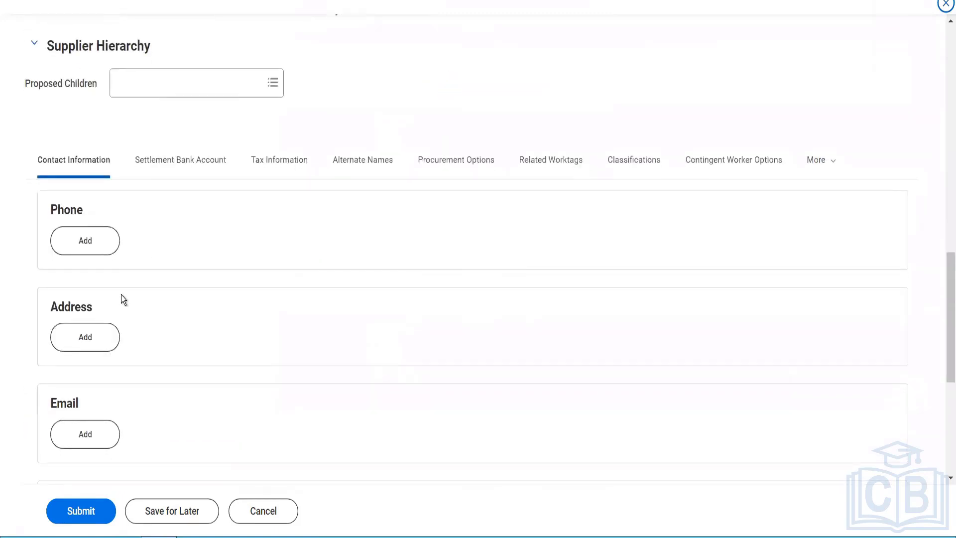
pyautogui.click(85, 242)
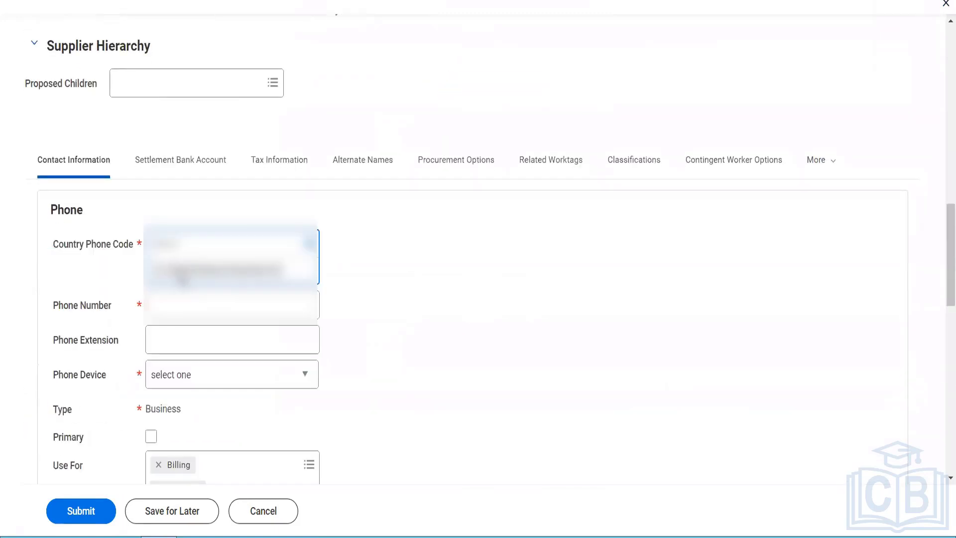
pyautogui.click(176, 305)
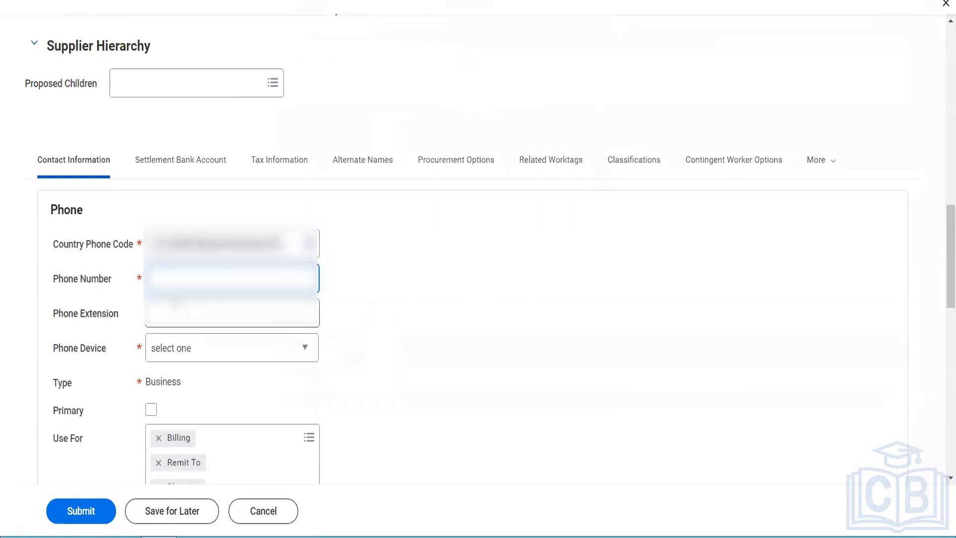
pyautogui.write('1234567')
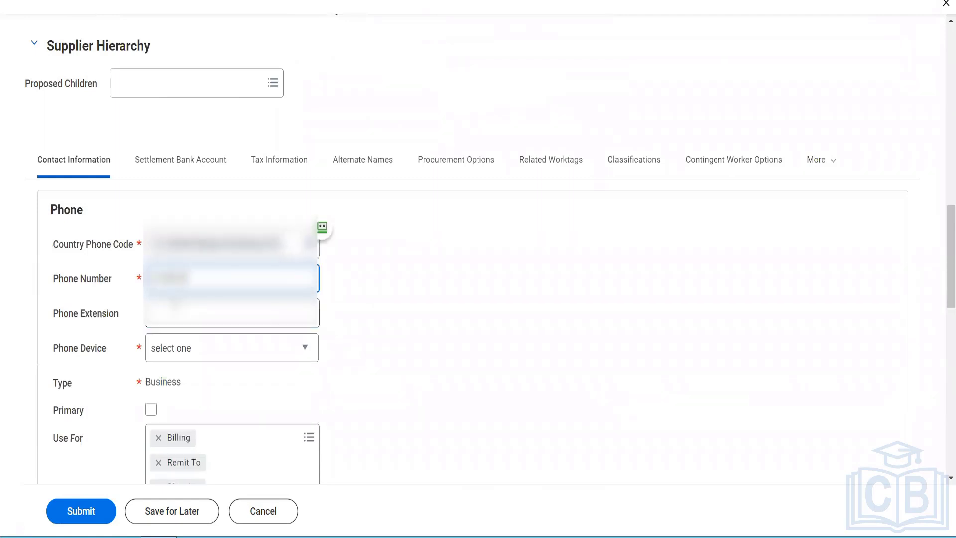
pyautogui.write('890')
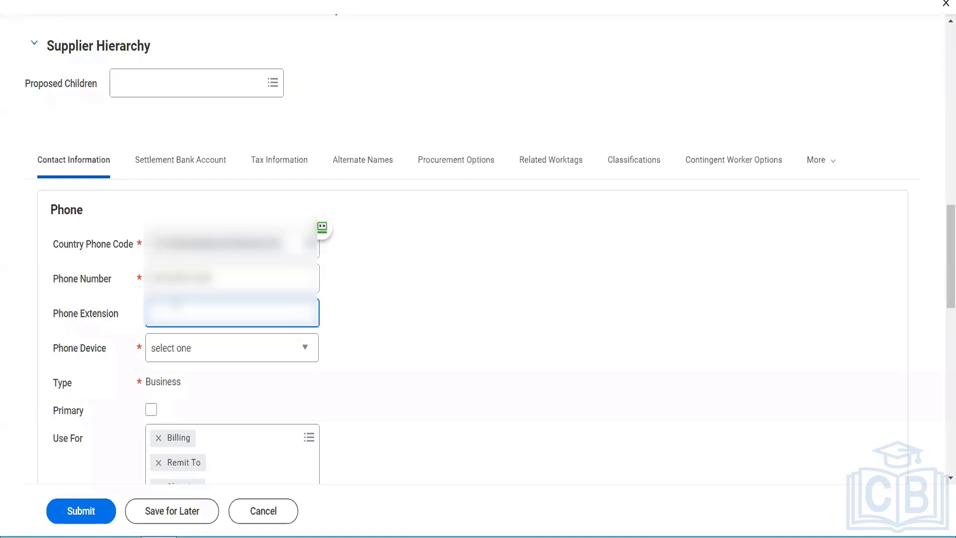
# - Make the phone a primary Mobile device used for Billing, Remit To and Shipping
pyautogui.click(187, 357)
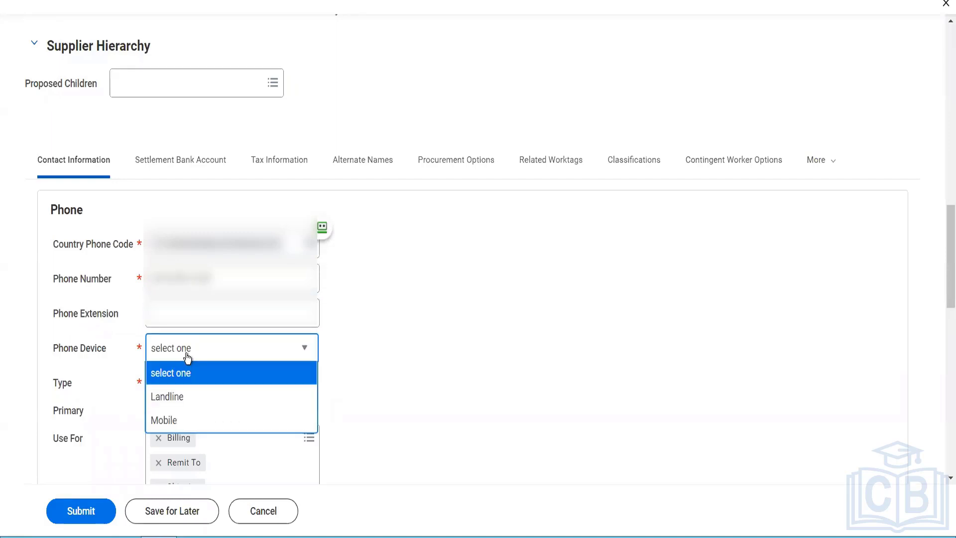
pyautogui.click(184, 416)
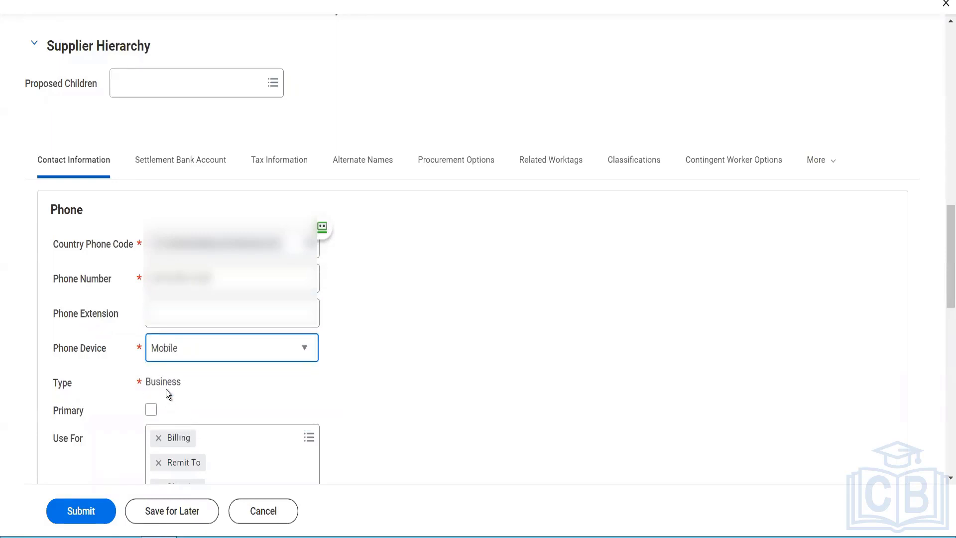
pyautogui.click(151, 410)
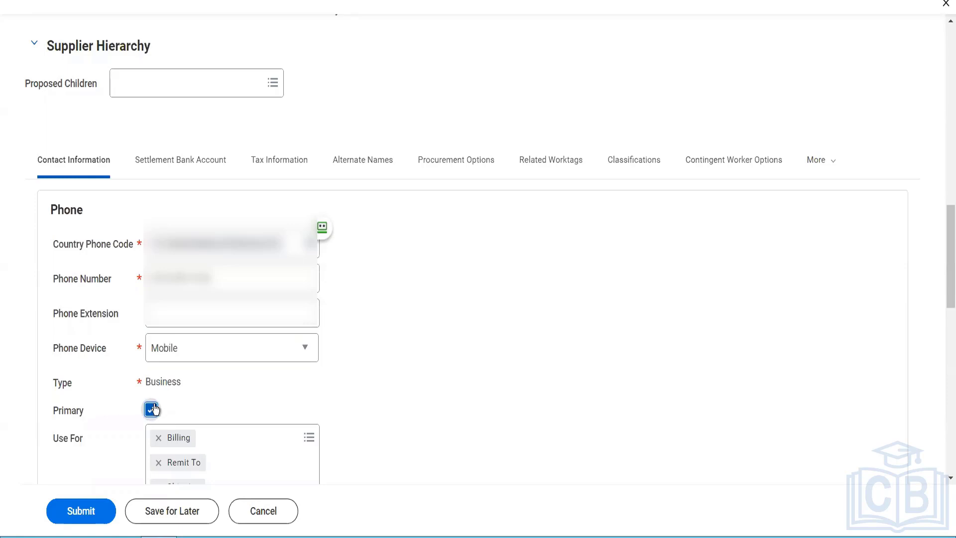
pyautogui.click(271, 438)
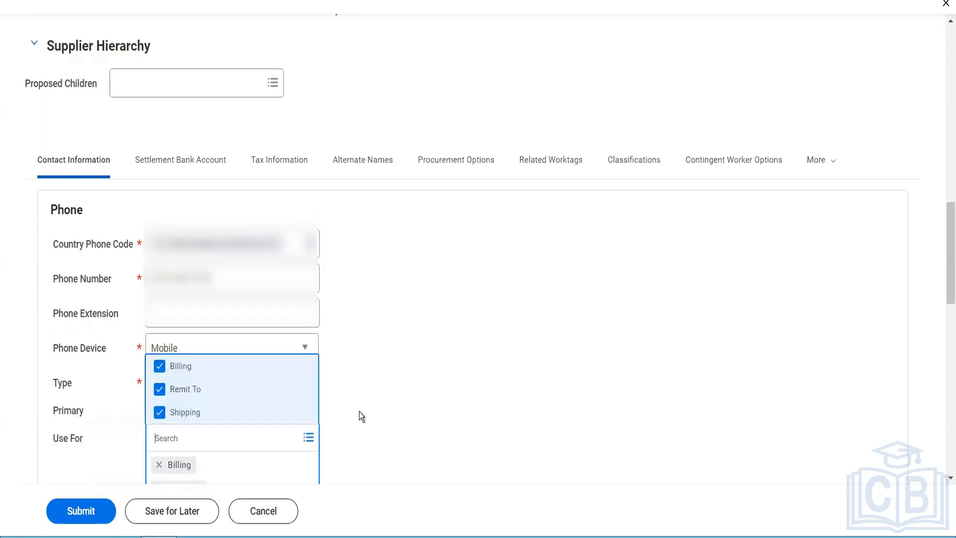
pyautogui.click(393, 412)
pyautogui.scroll(-3, 393, 411)
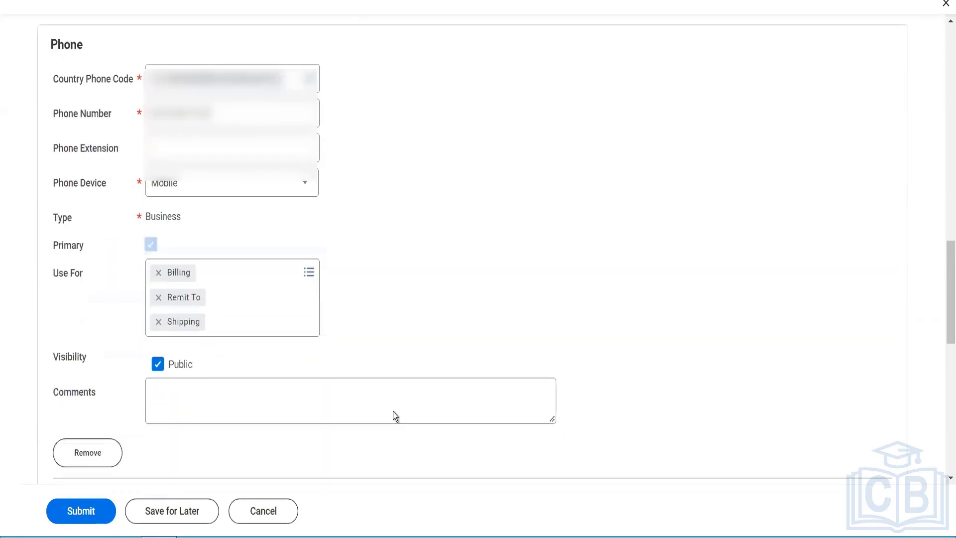
pyautogui.scroll(-3, 393, 411)
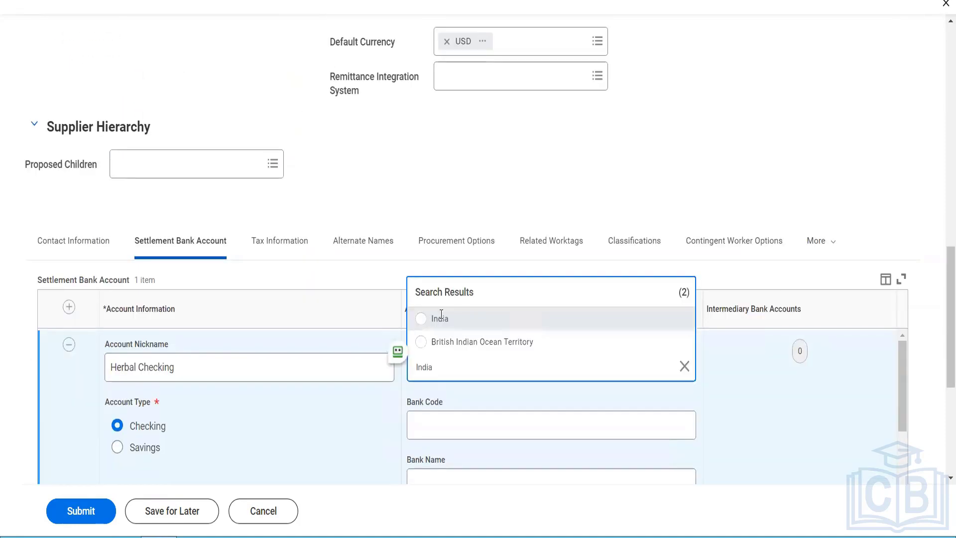
# - Set the bank country to India, IFSC code HDFC0000438 and bank name HDFC Limited
pyautogui.press('Return')
pyautogui.click(470, 367)
pyautogui.scroll(-2, 474, 367)
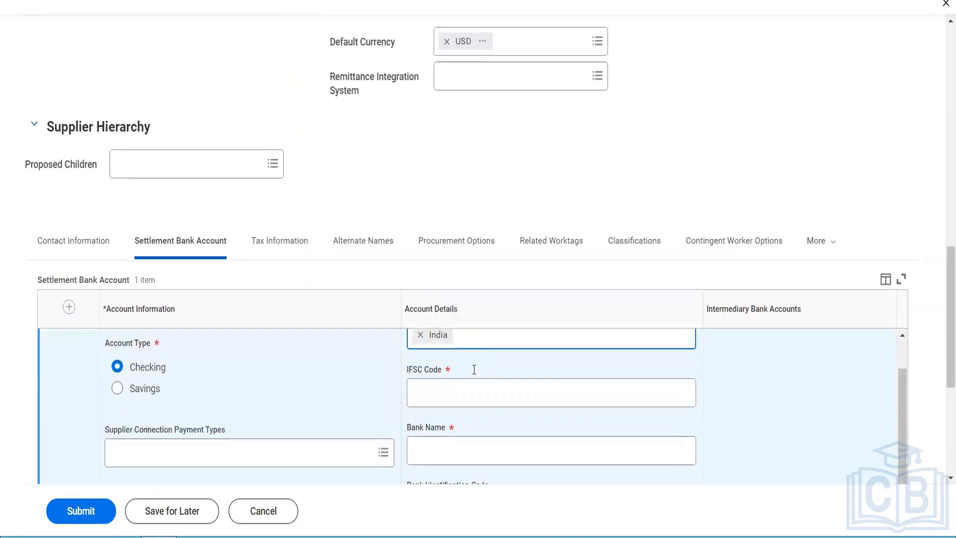
pyautogui.click(446, 384)
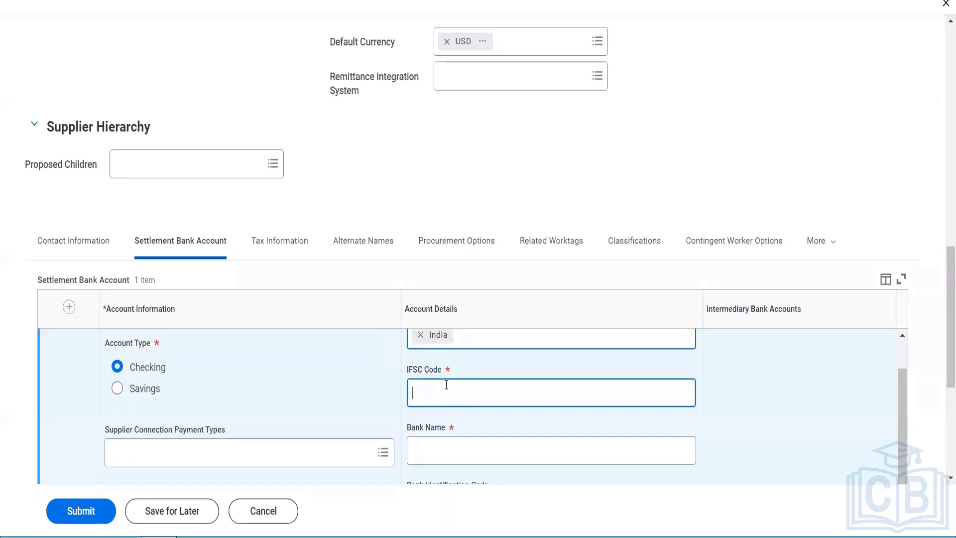
pyautogui.write('HDFC0000438')
pyautogui.press('Tab')
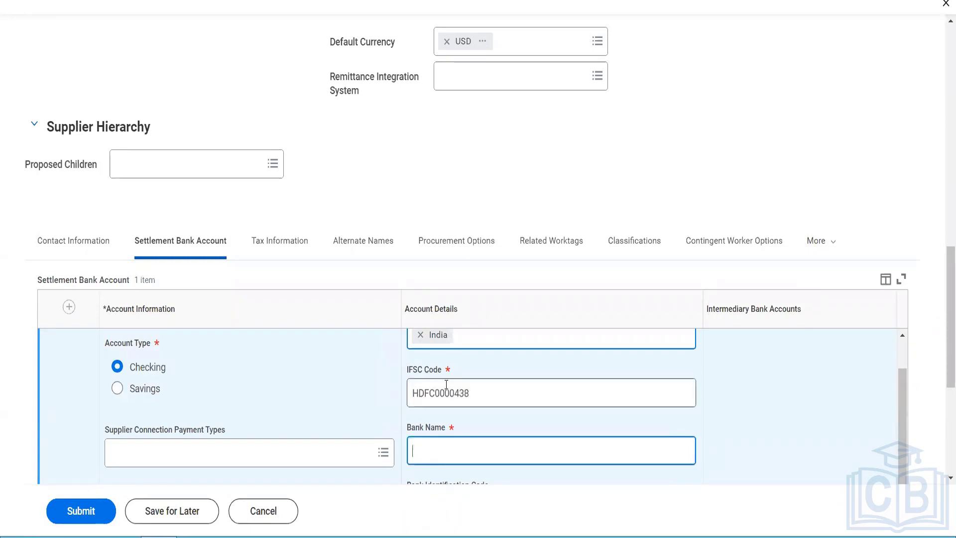
pyautogui.write('HDFC Limited')
# - Enter the bank account number and 'Herbal Life Pvt Ltd' as the name on account
pyautogui.scroll(-2, 446, 385)
pyautogui.scroll(-3, 462, 435)
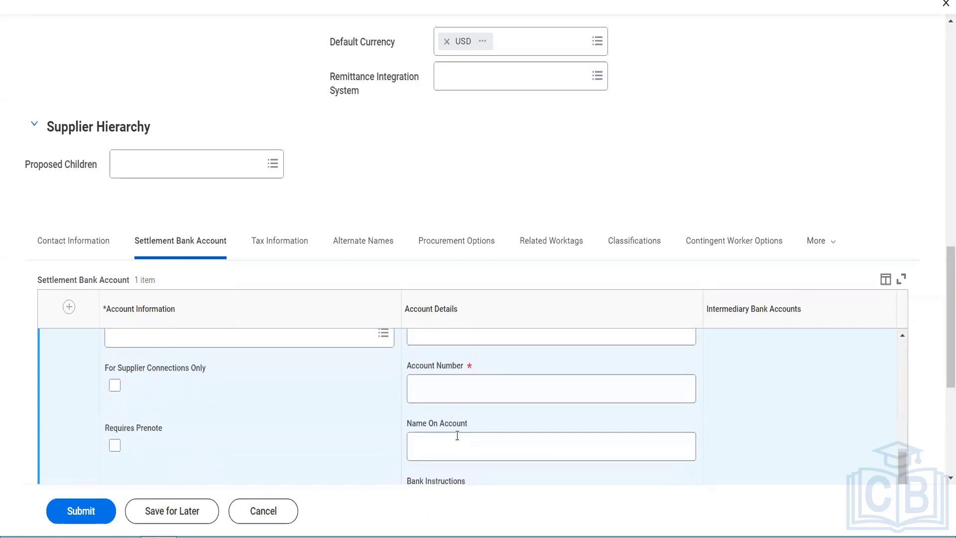
pyautogui.click(435, 398)
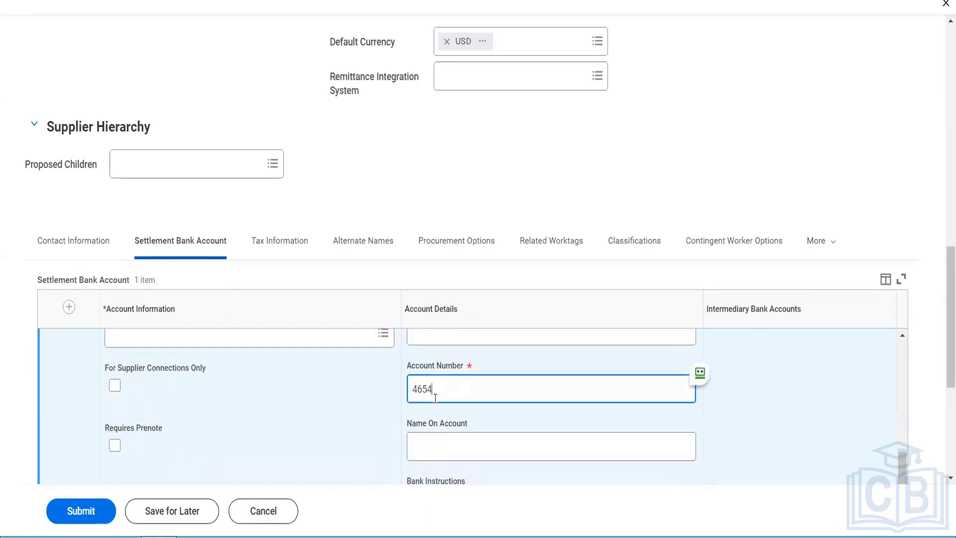
pyautogui.click(434, 434)
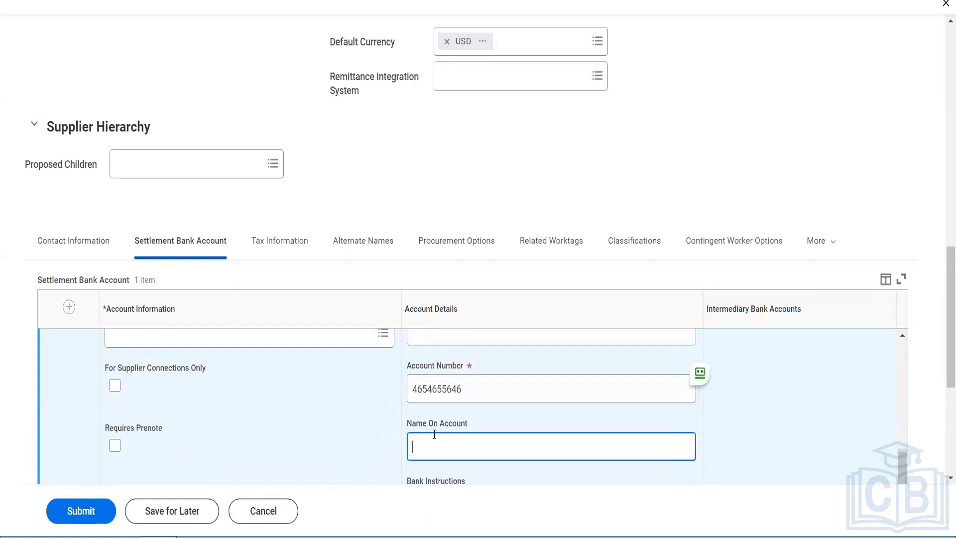
pyautogui.write('Herbal Life Pvt Ltd')
# - Enter the bank instructions 'We do not work on holidays'
pyautogui.scroll(-1, 433, 435)
pyautogui.scroll(-3, 432, 434)
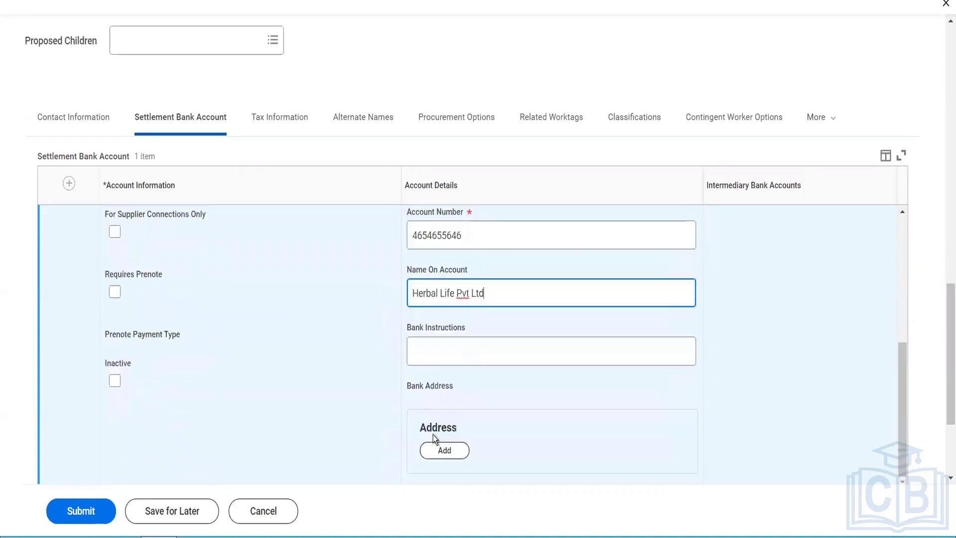
pyautogui.click(441, 361)
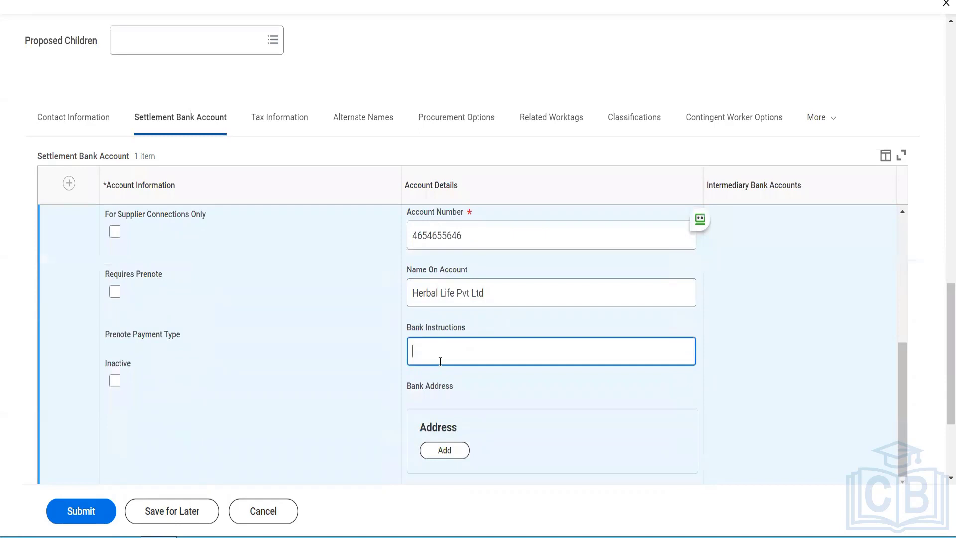
pyautogui.write('We do not work')
pyautogui.write(' ion')
pyautogui.press('BackSpace')
pyautogui.press('BackSpace')
pyautogui.press('BackSpace')
pyautogui.press('BackSpace')
pyautogui.write('on holidays')
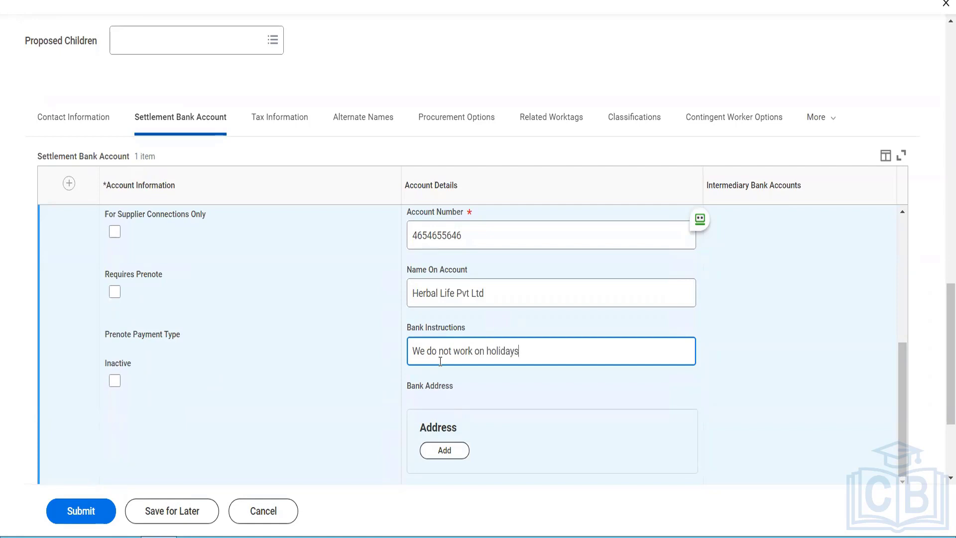
# - Add a tax ID row with United States of America as its country
pyautogui.click(273, 128)
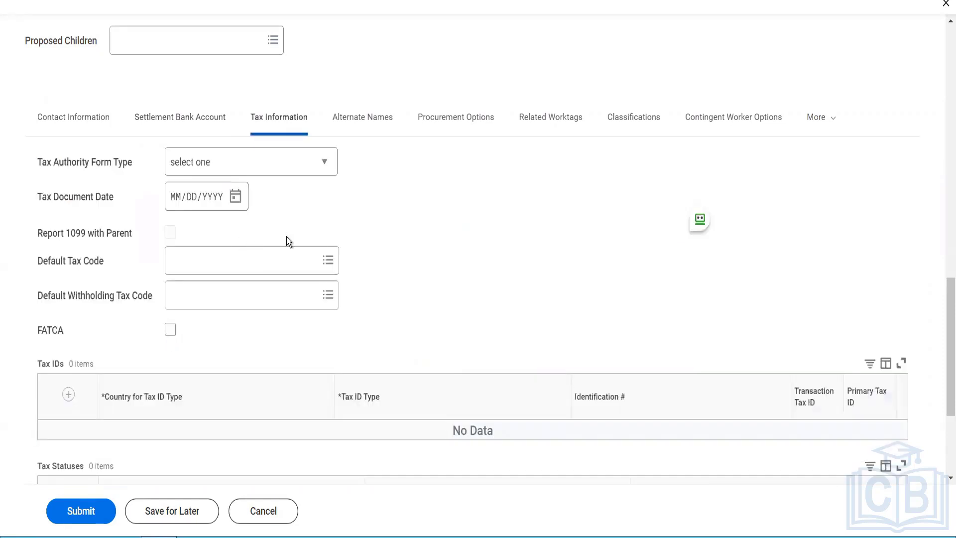
pyautogui.click(69, 395)
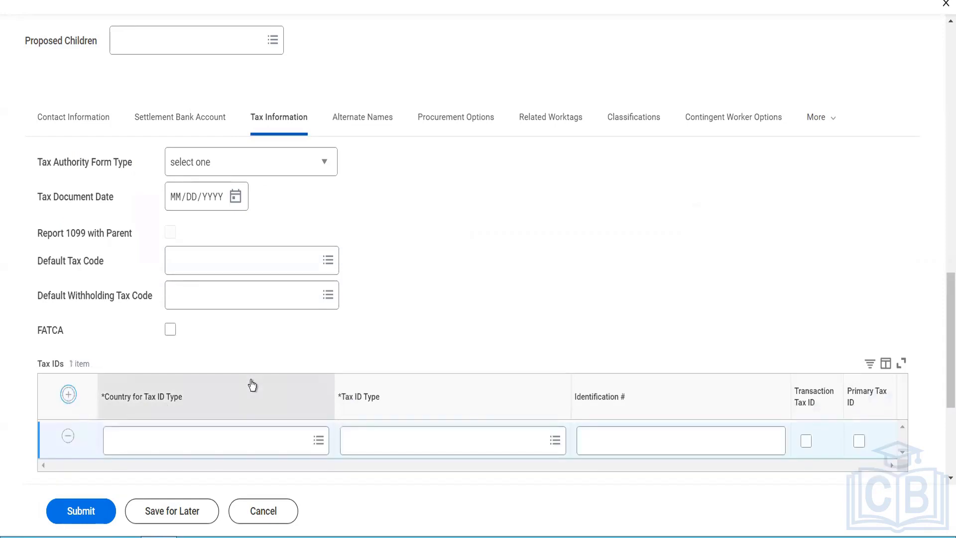
pyautogui.click(222, 431)
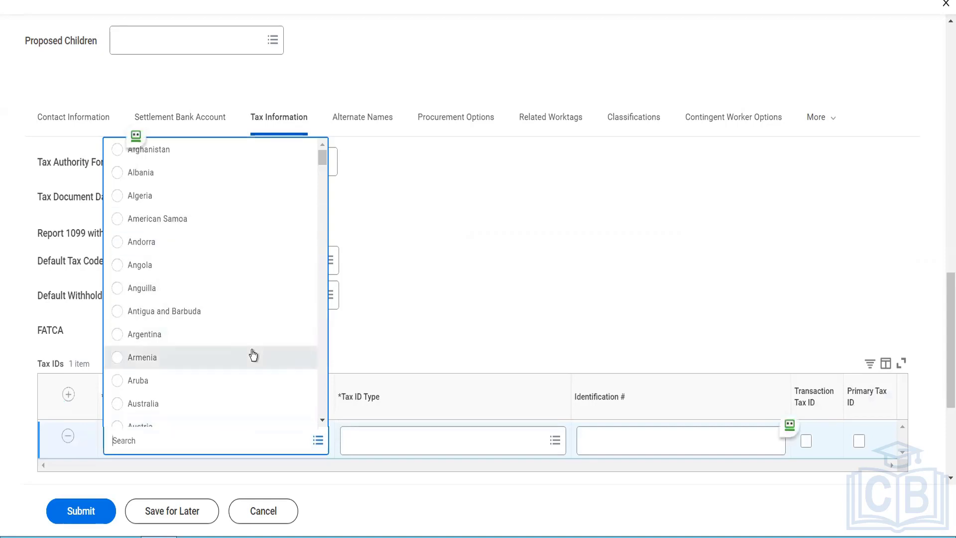
pyautogui.write('usa')
pyautogui.press('Return')
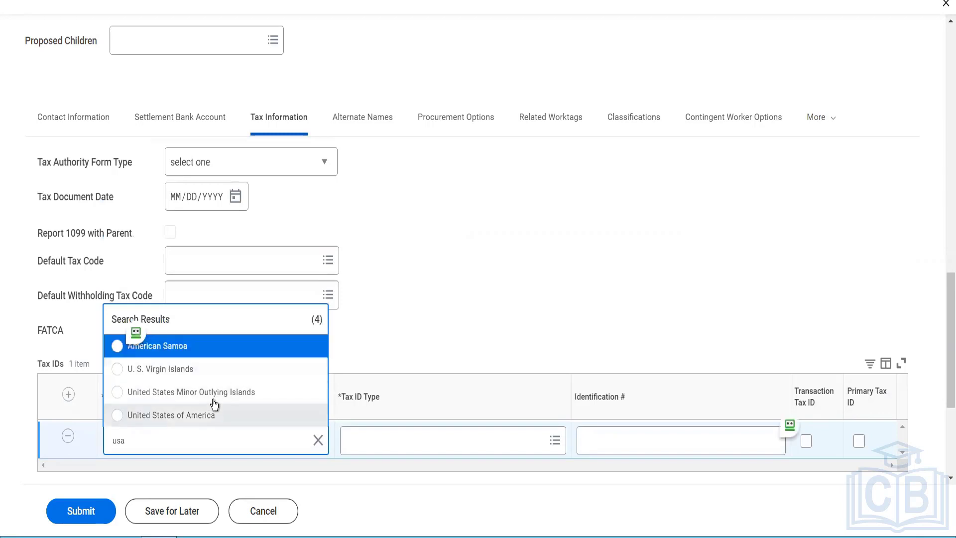
pyautogui.click(206, 416)
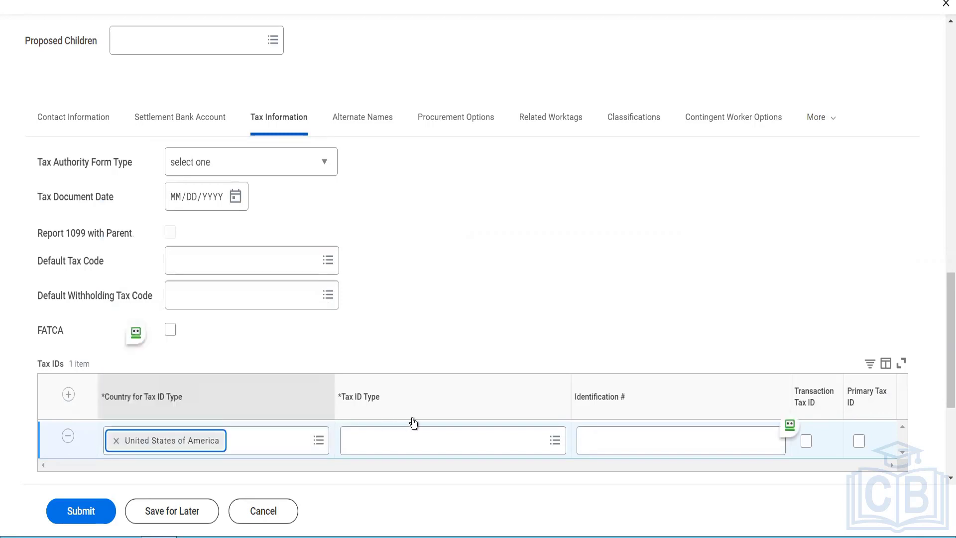
# - Make it an Employer ID Number with its identification number, marked as Primary Tax ID
pyautogui.click(407, 450)
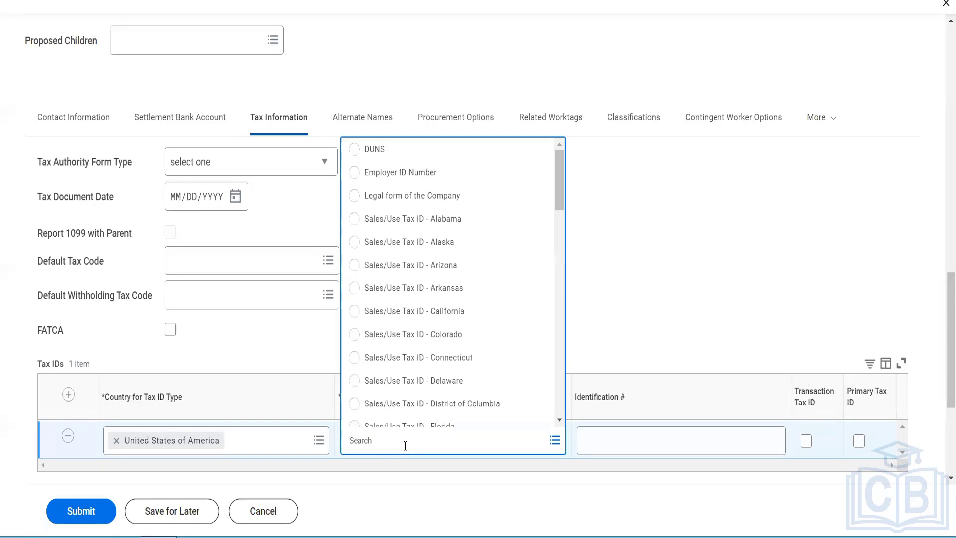
pyautogui.click(399, 172)
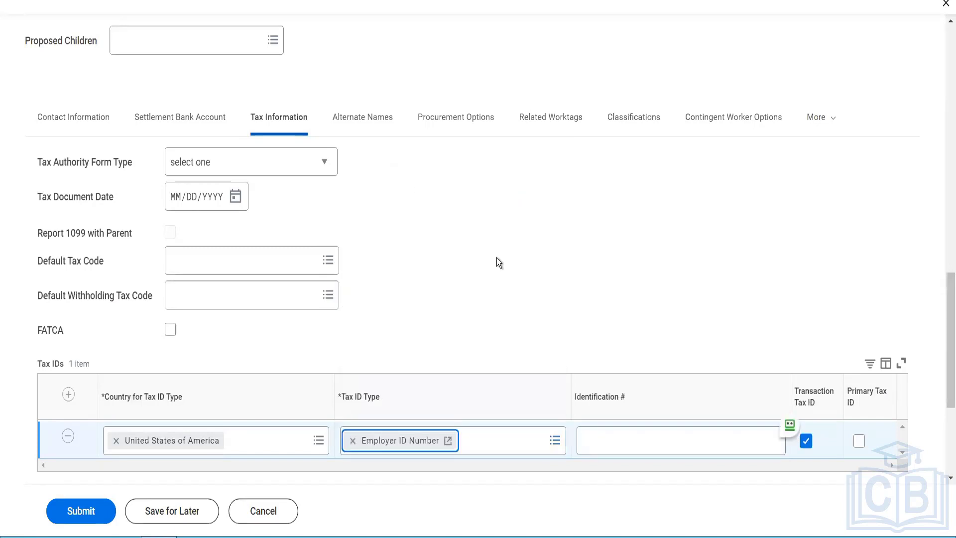
pyautogui.click(631, 437)
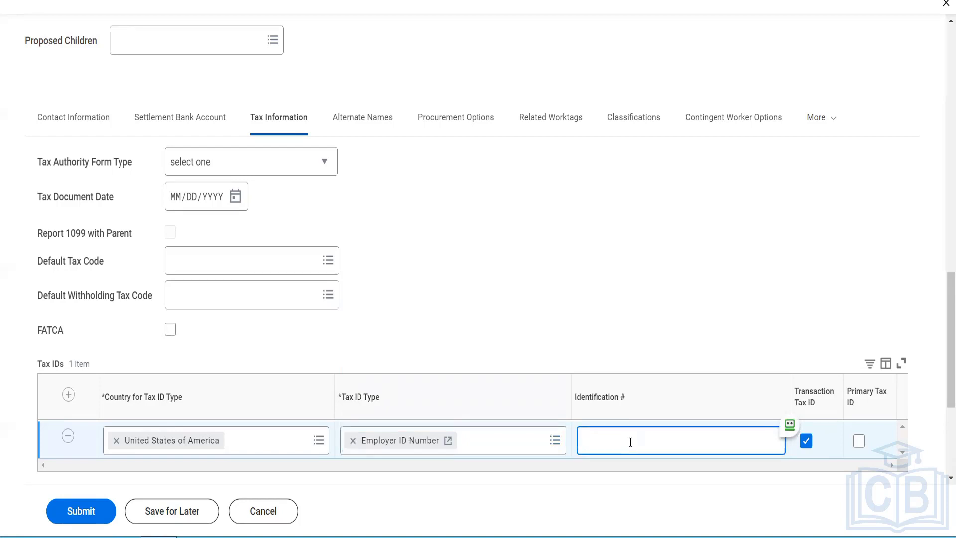
pyautogui.write('564664')
pyautogui.click(860, 441)
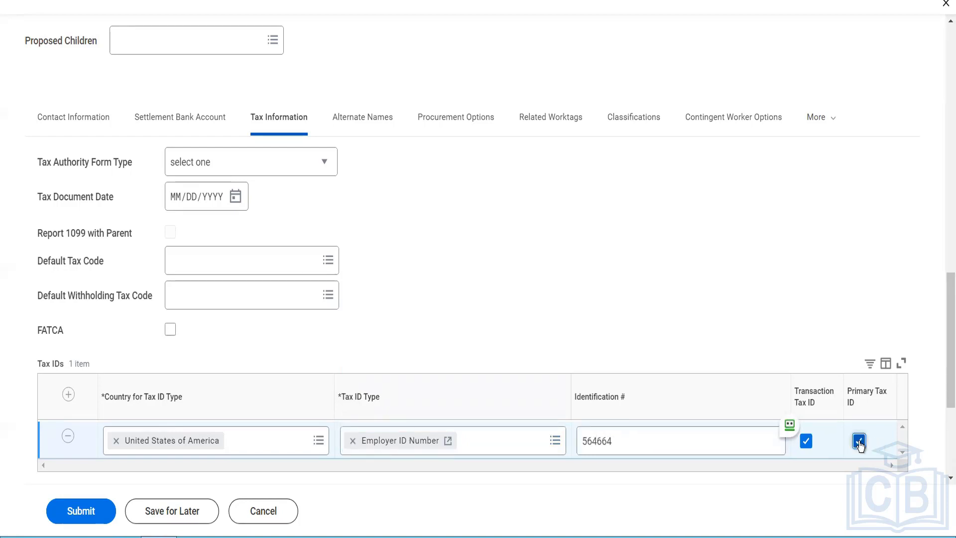
pyautogui.scroll(-3, 587, 328)
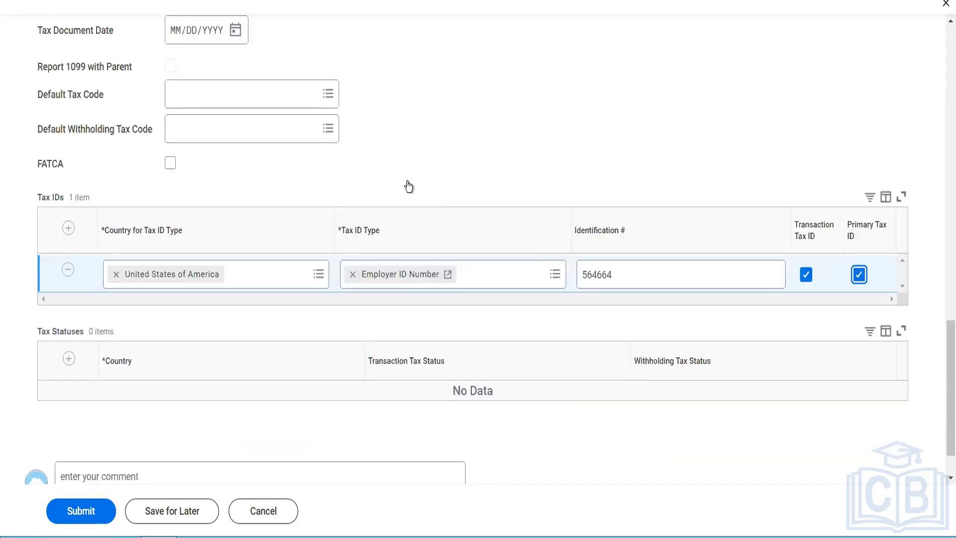
pyautogui.scroll(5, 405, 146)
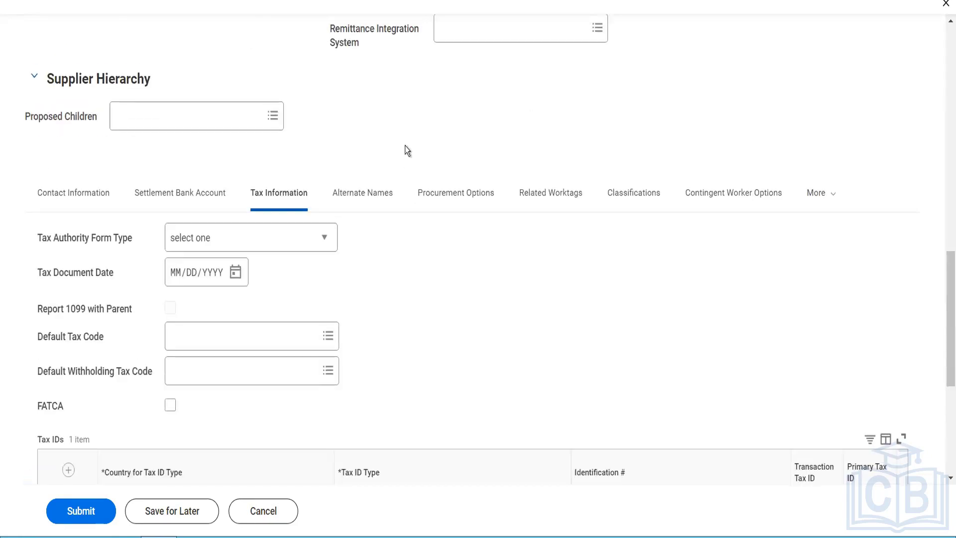
# - Add 'Herbal Nutry' as an alternate name for Doing Business As, Integration Name Matching, Reference and Purchase Order Name
pyautogui.click(381, 195)
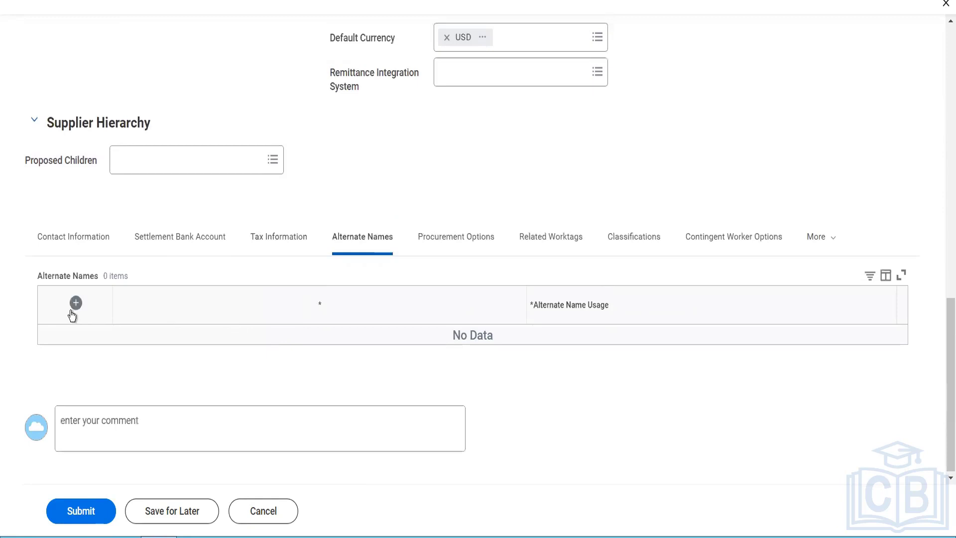
pyautogui.click(74, 305)
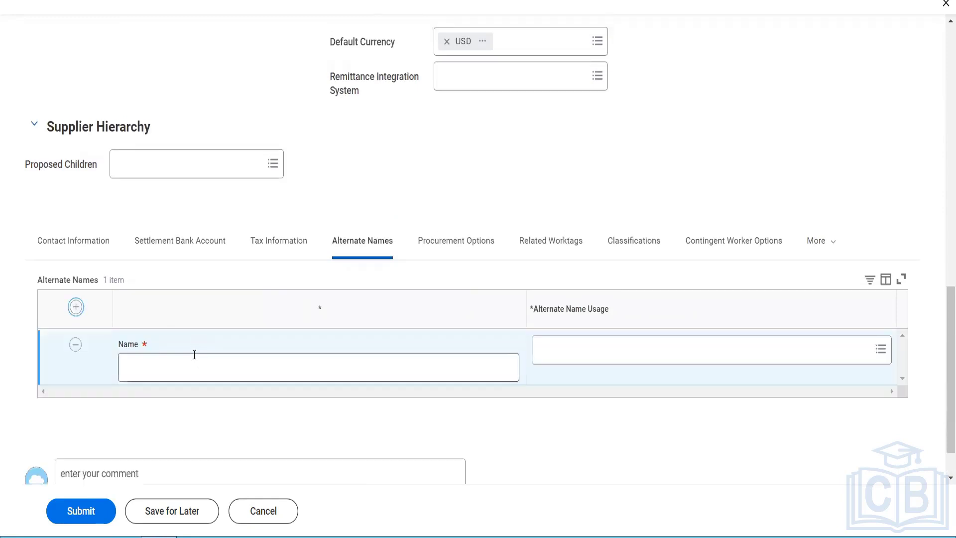
pyautogui.click(194, 355)
pyautogui.write('Herbal')
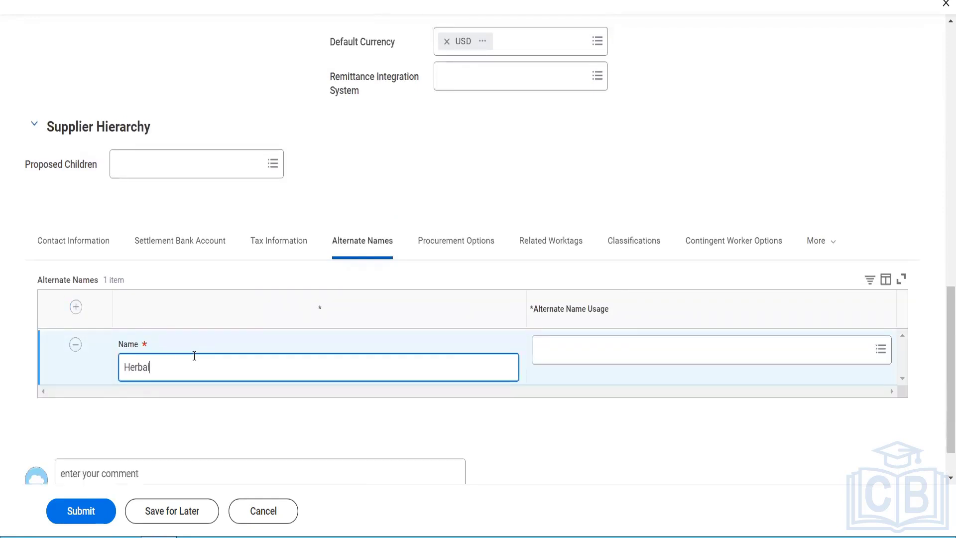
pyautogui.write(' Nutry')
pyautogui.click(602, 360)
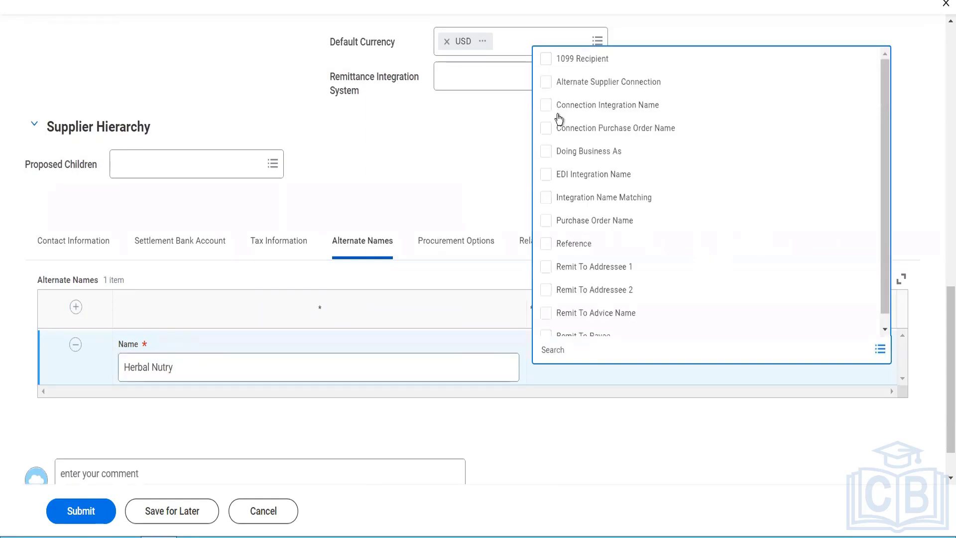
pyautogui.click(552, 156)
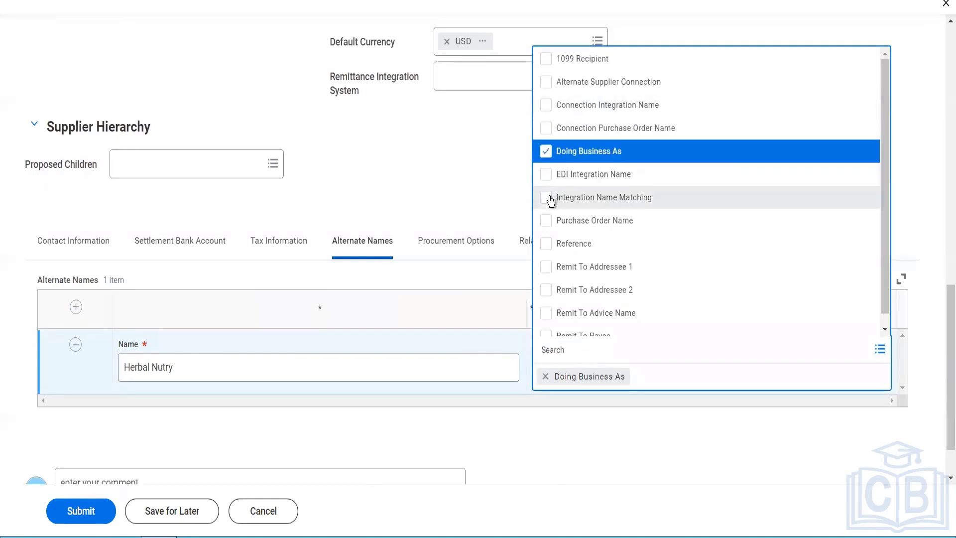
pyautogui.click(550, 201)
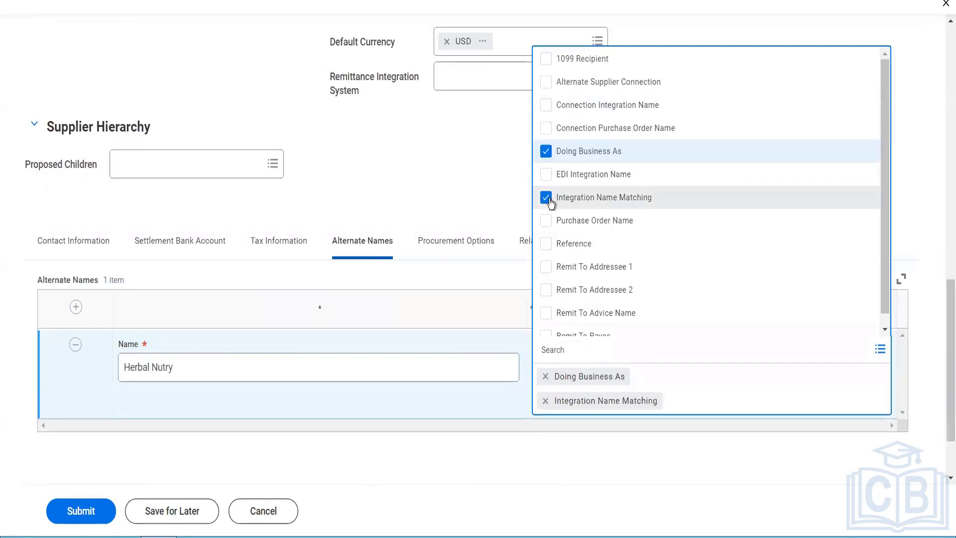
pyautogui.click(545, 247)
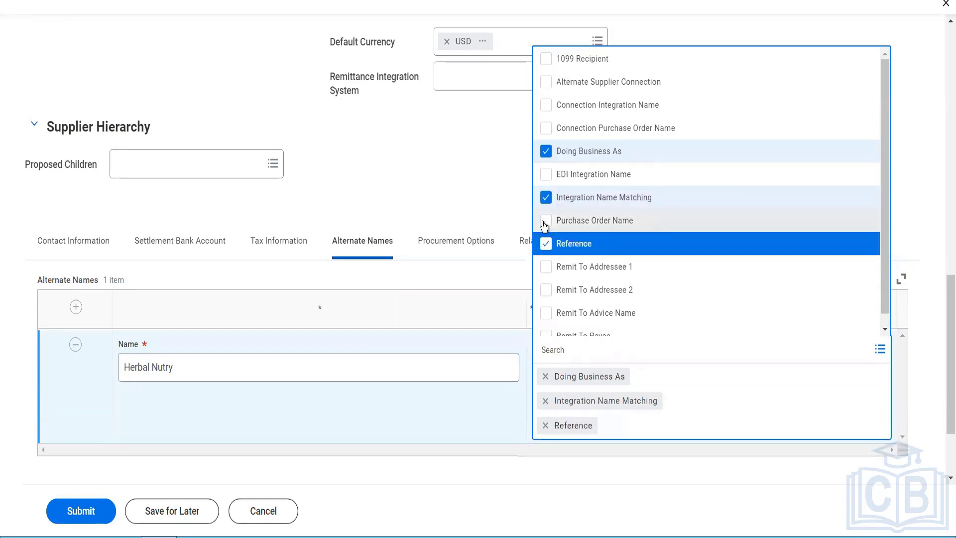
pyautogui.click(544, 225)
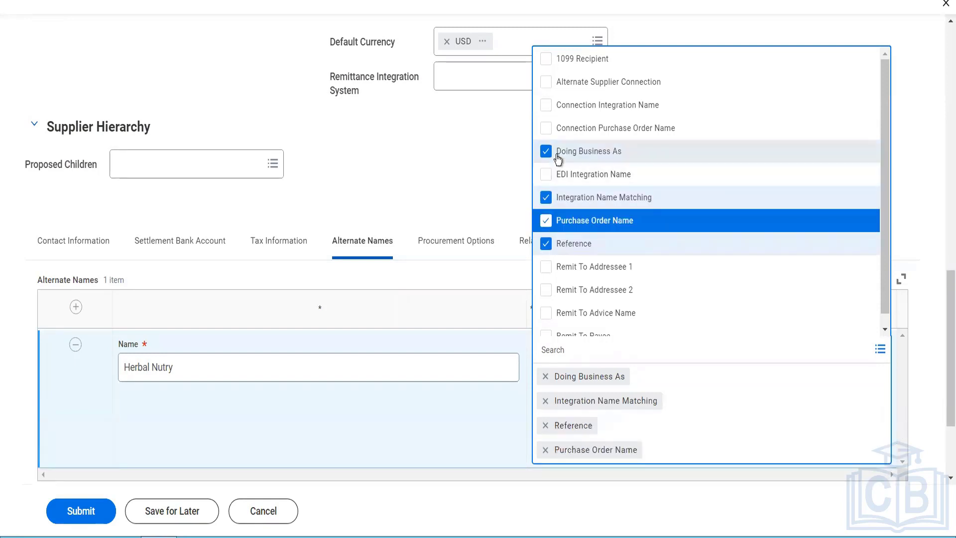
pyautogui.scroll(-1, 568, 193)
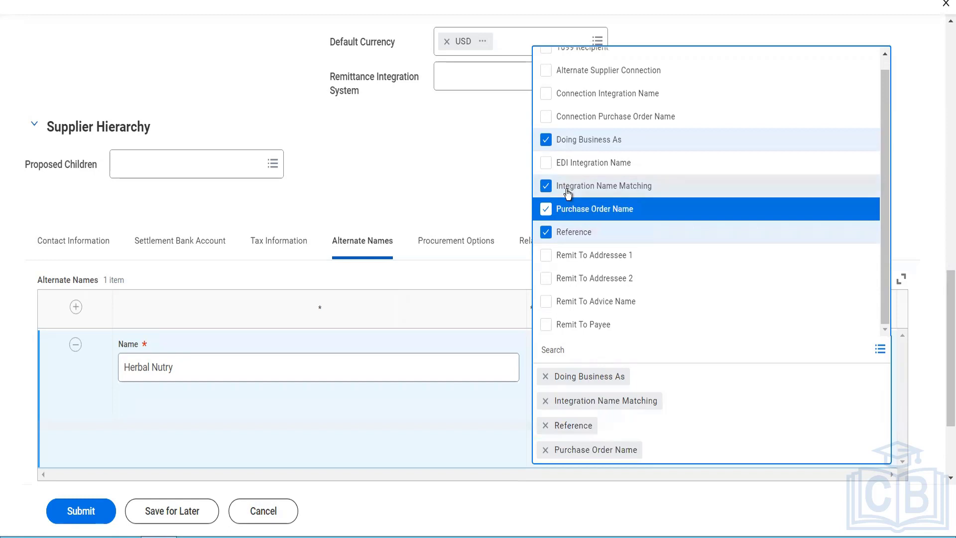
pyautogui.click(477, 165)
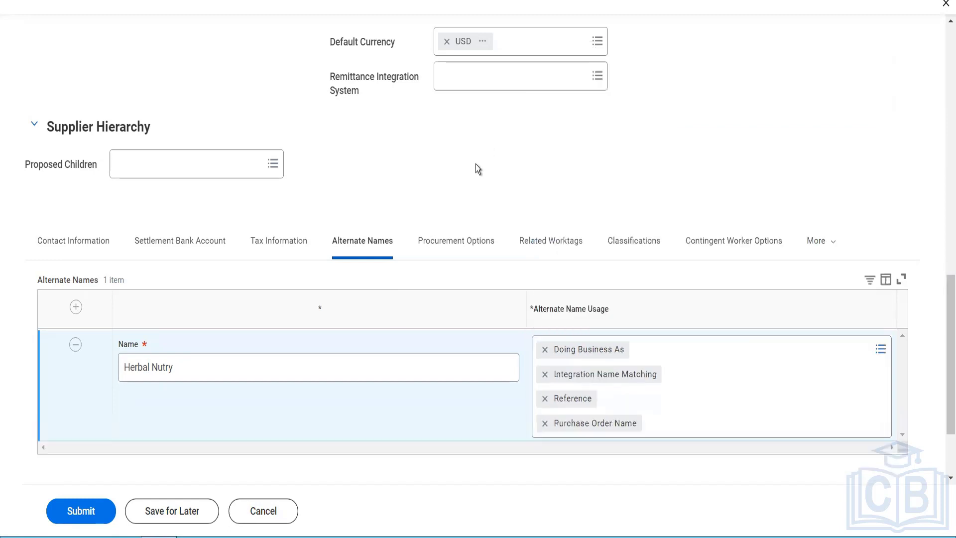
# - Search 'show ticket' and set Default Procurement Item to ST1234 - Shows Ticket
pyautogui.click(449, 244)
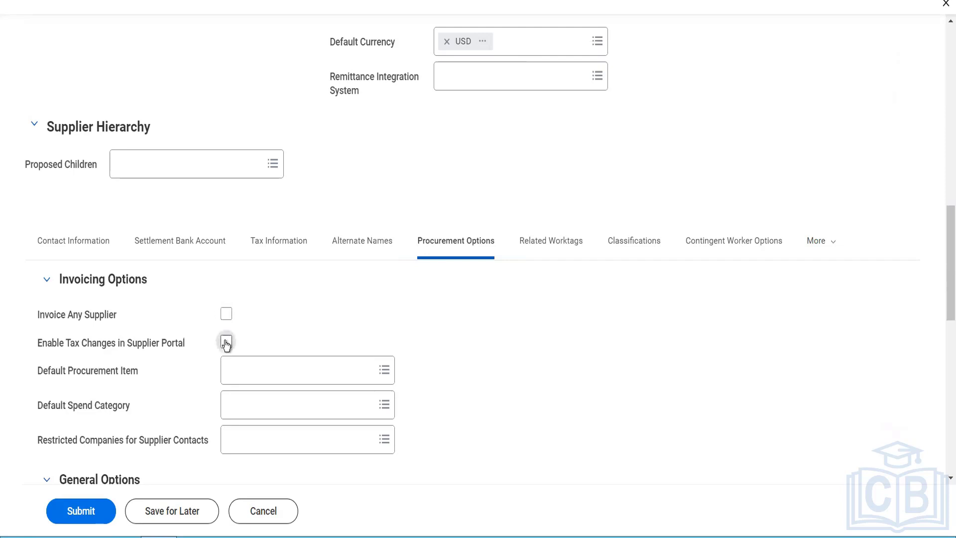
pyautogui.moveTo(226, 344)
pyautogui.click(280, 364)
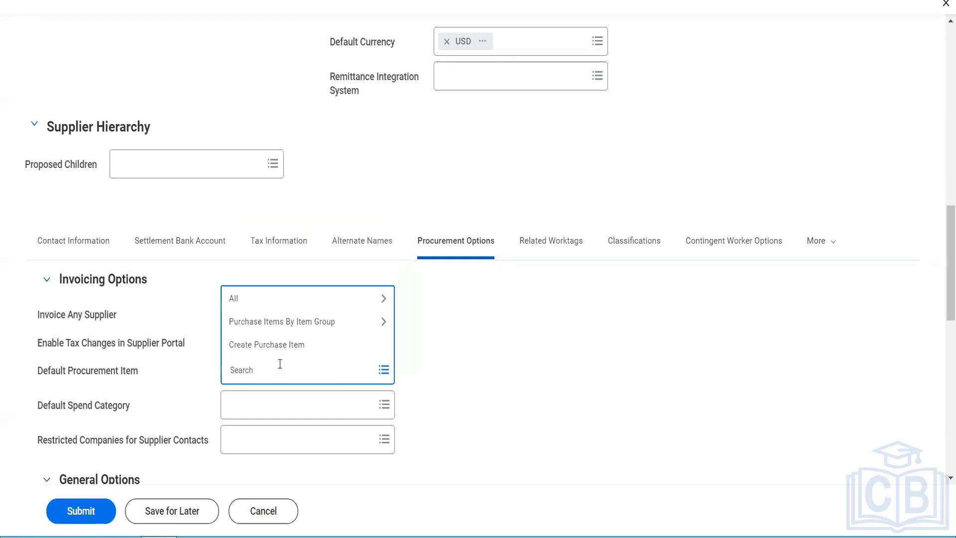
pyautogui.write('show ticket')
pyautogui.press('Return')
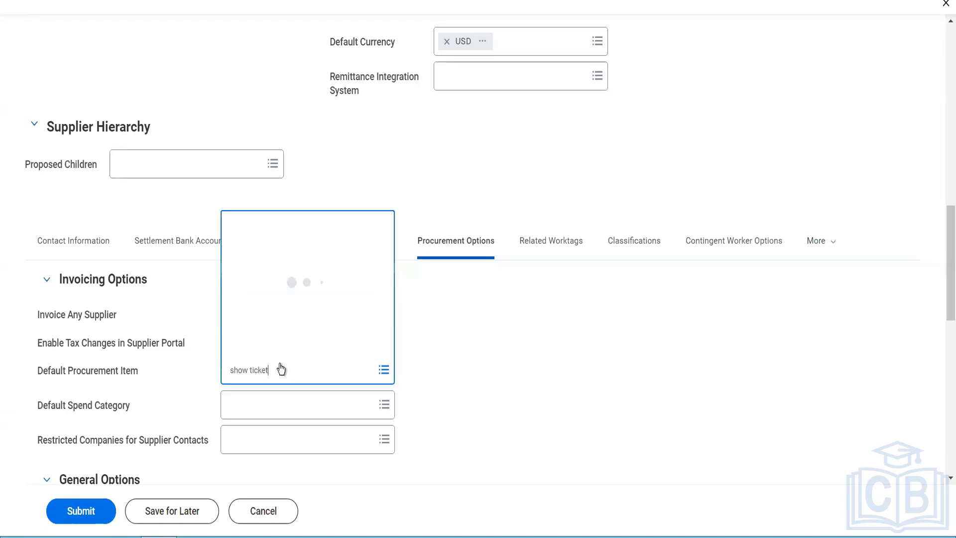
pyautogui.moveTo(295, 403)
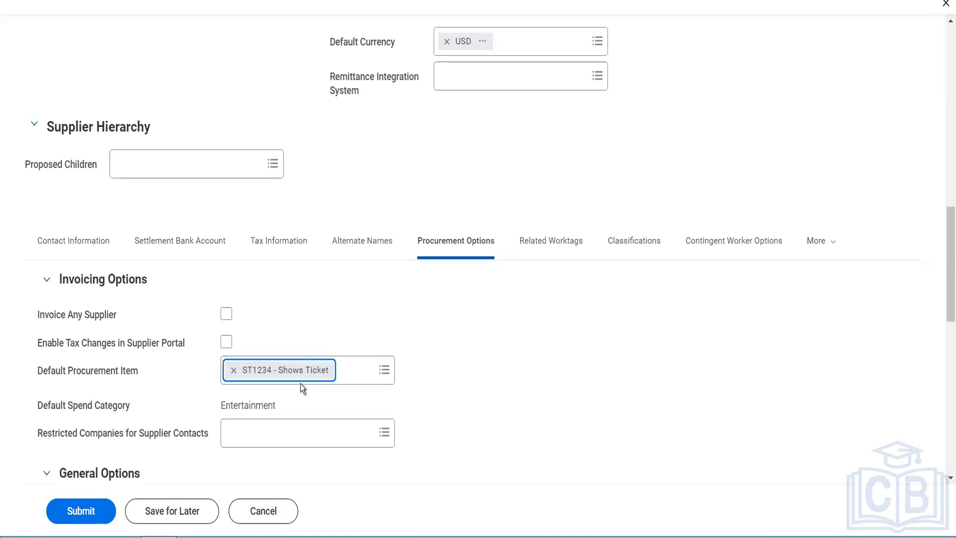
pyautogui.moveTo(306, 365)
# - Browse the Restricted Companies list and close it without selecting a company
pyautogui.click(319, 442)
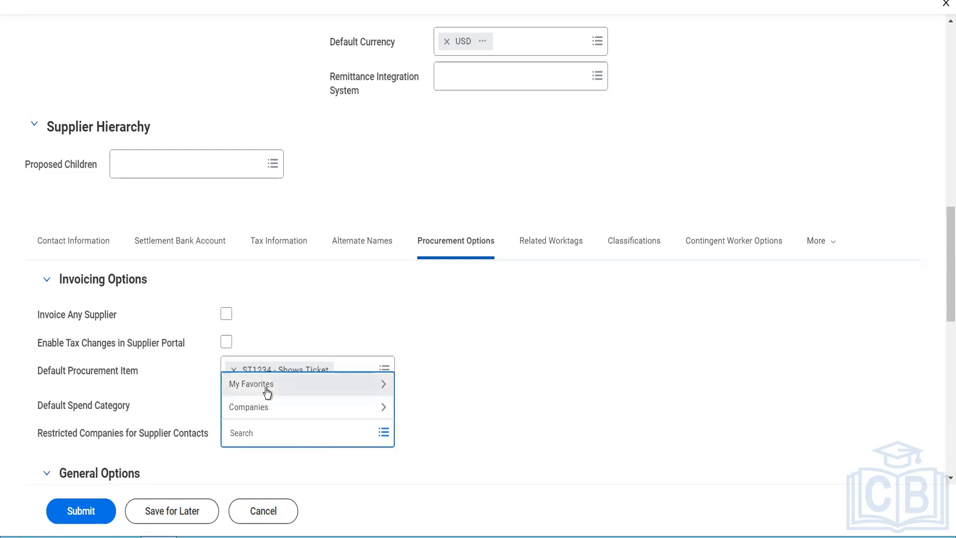
pyautogui.click(269, 408)
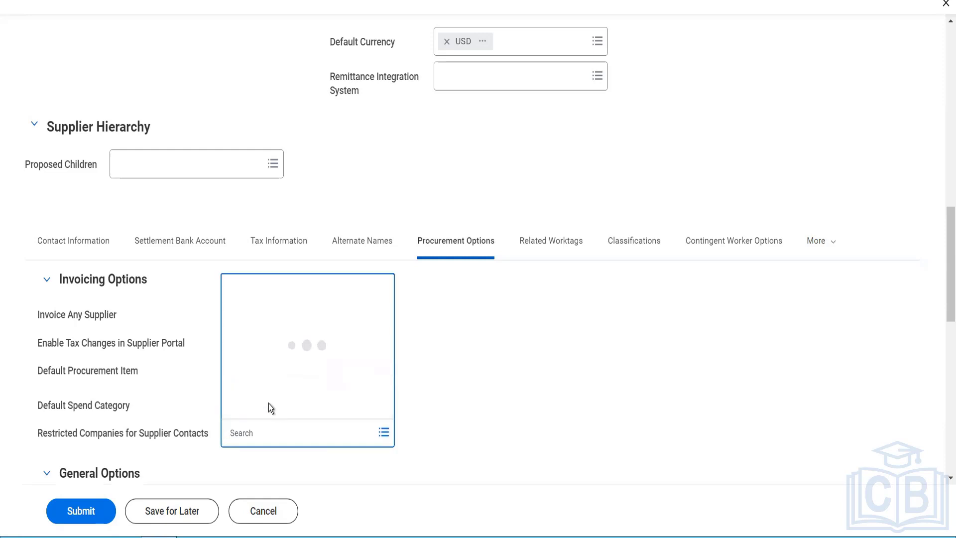
pyautogui.click(269, 407)
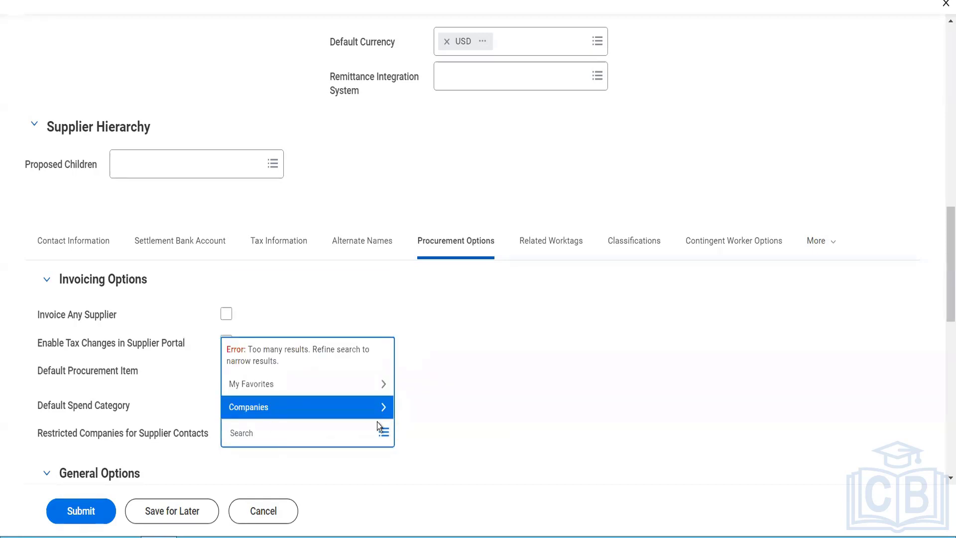
pyautogui.click(447, 425)
pyautogui.scroll(-2, 446, 424)
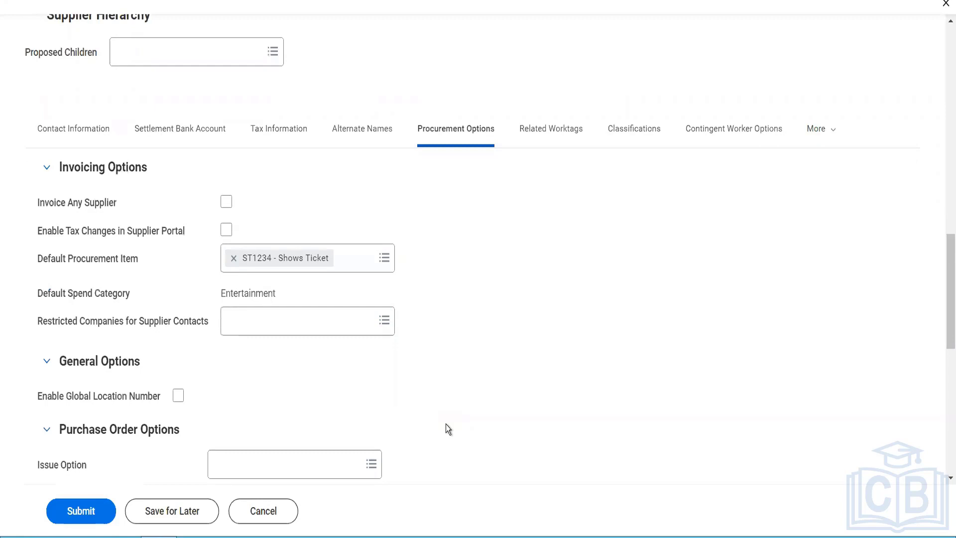
# - Set PO Issue Option to Email, with the supplier's address as Default PO Issue Email
pyautogui.scroll(-1, 447, 424)
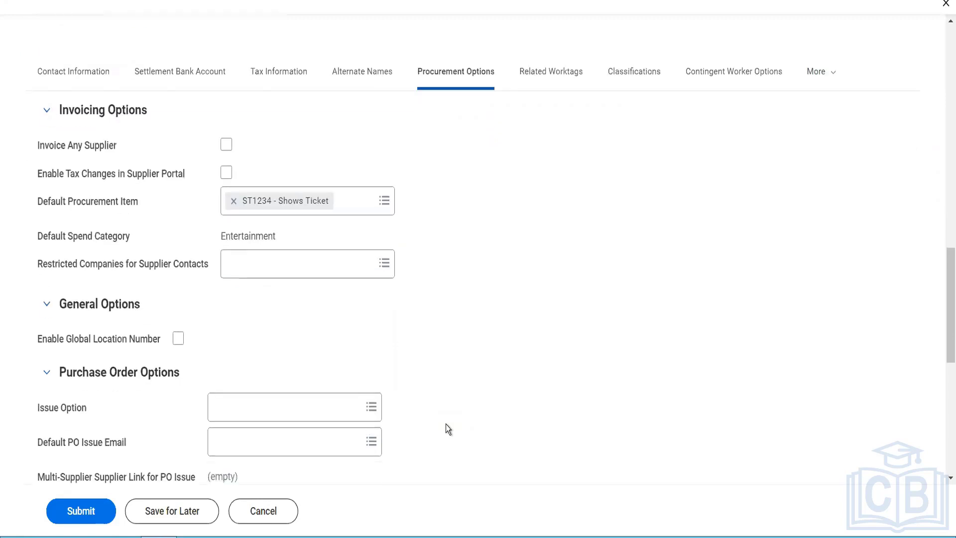
pyautogui.click(318, 416)
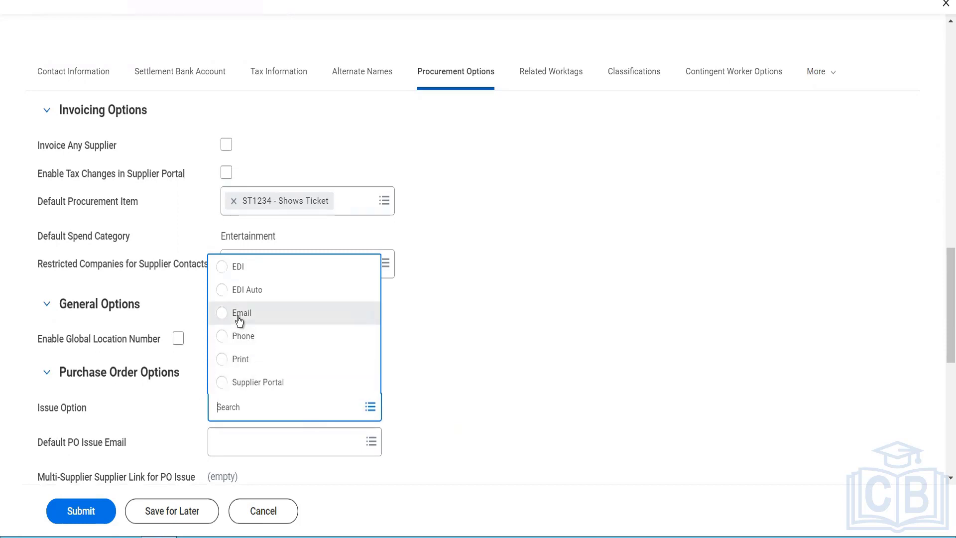
pyautogui.click(239, 318)
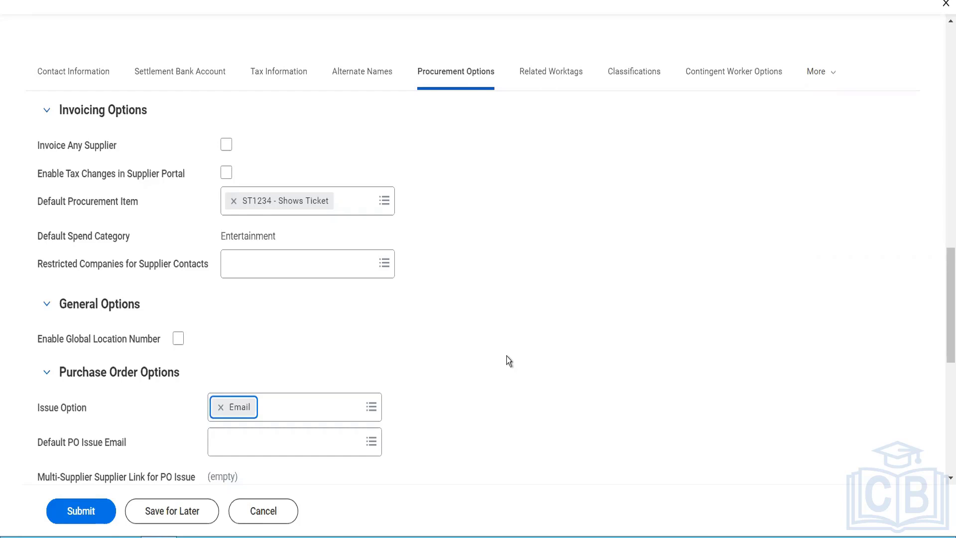
pyautogui.click(358, 441)
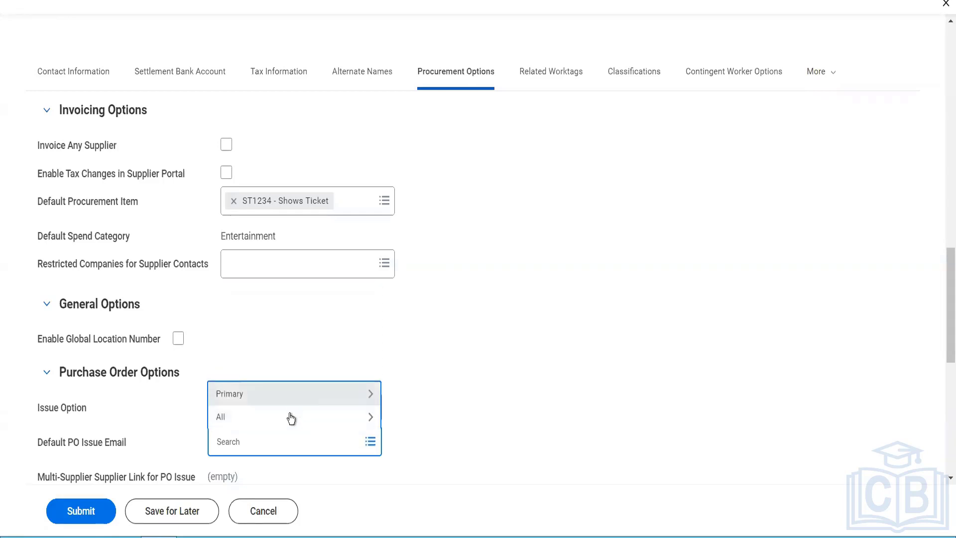
pyautogui.click(289, 416)
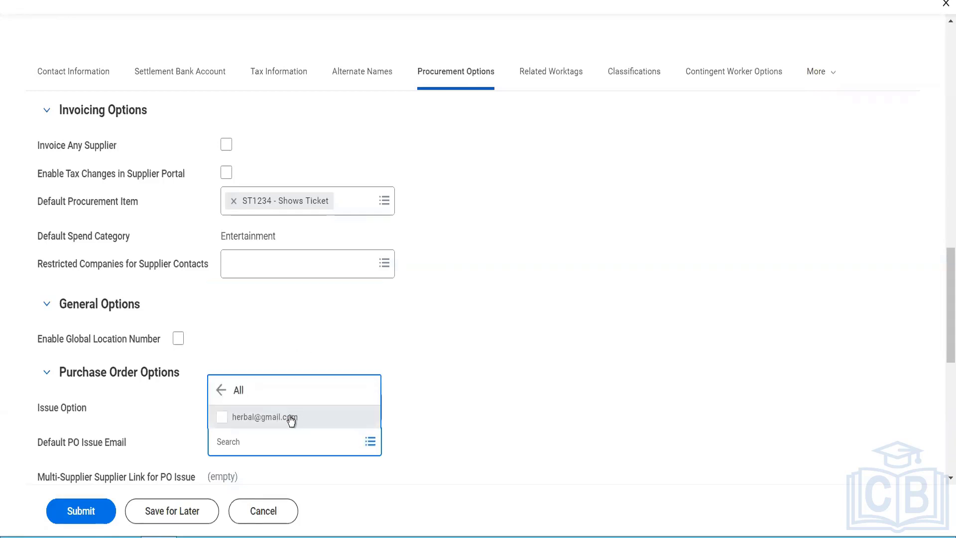
pyautogui.click(291, 420)
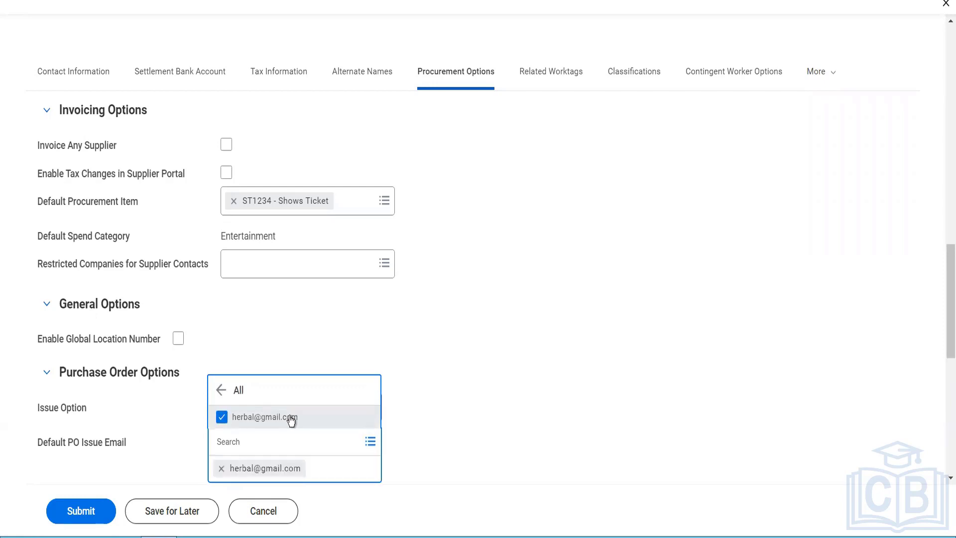
pyautogui.click(441, 380)
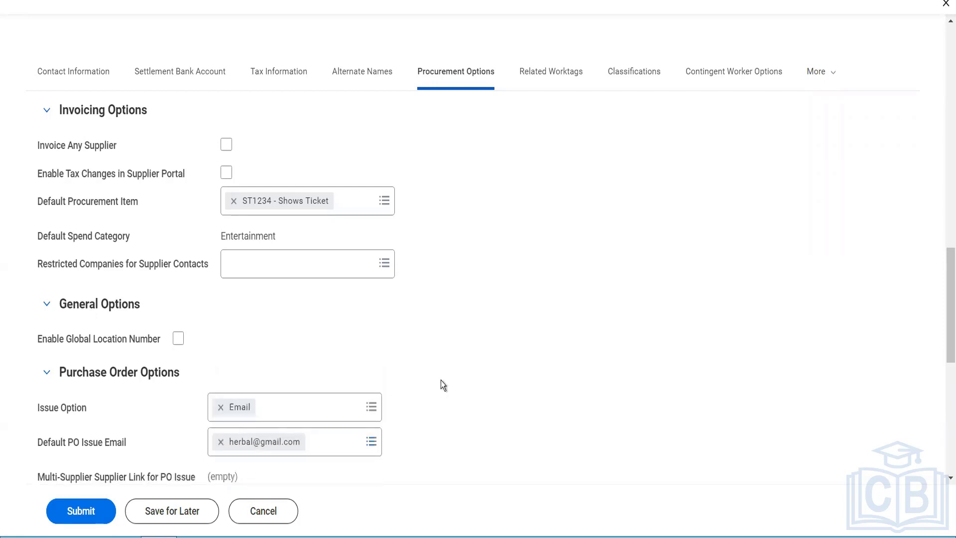
pyautogui.scroll(-2, 442, 382)
pyautogui.scroll(-3, 441, 381)
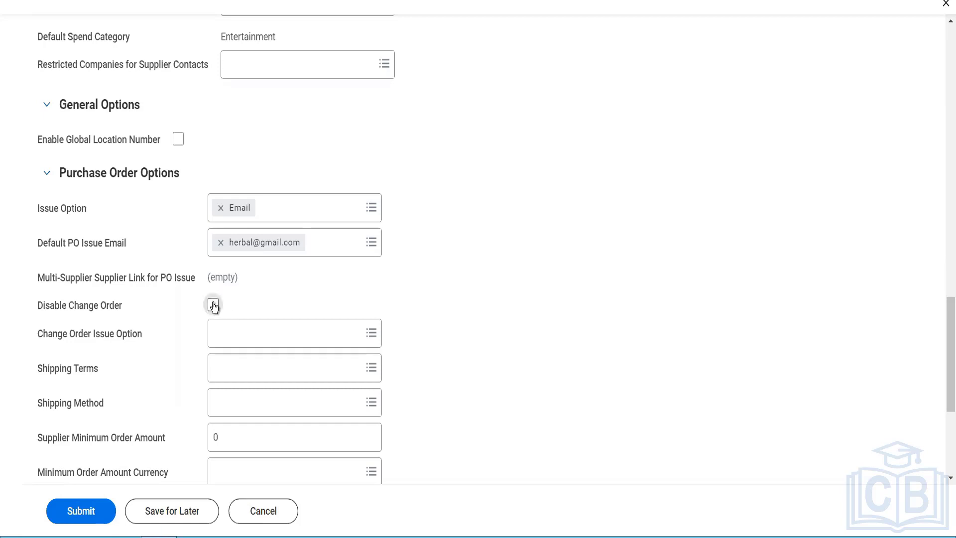
# - Tick Disable Change Order, leaving Shipping Terms and Shipping Method empty since none exist
pyautogui.click(213, 305)
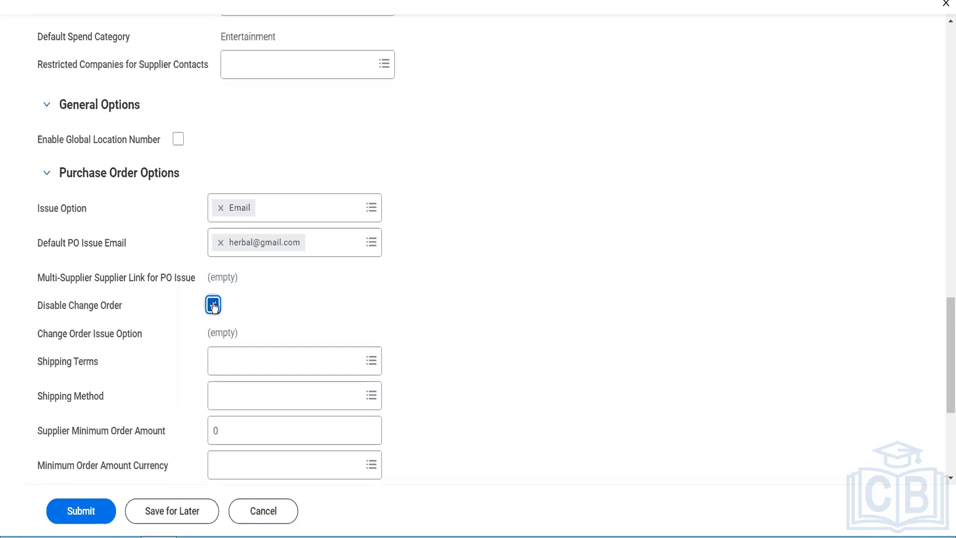
pyautogui.click(234, 357)
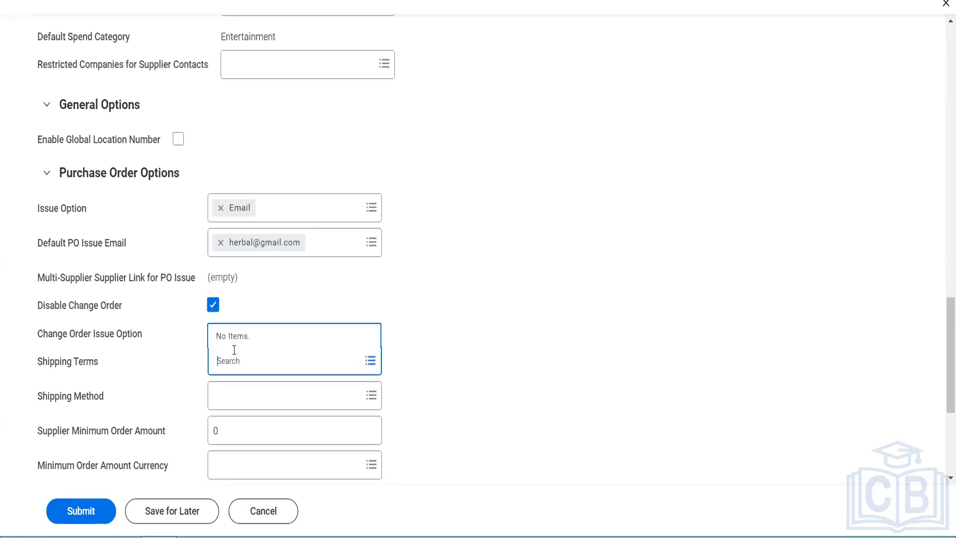
pyautogui.click(250, 399)
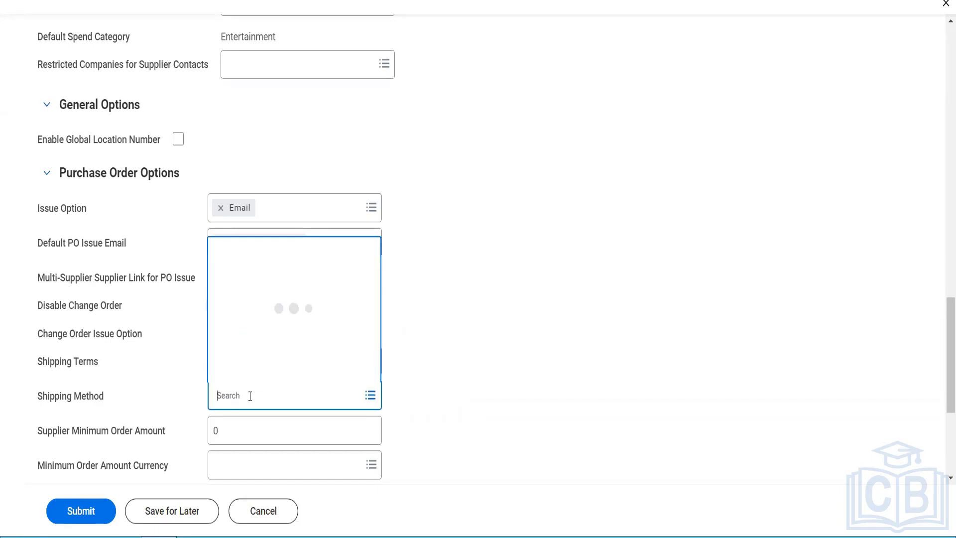
pyautogui.click(452, 396)
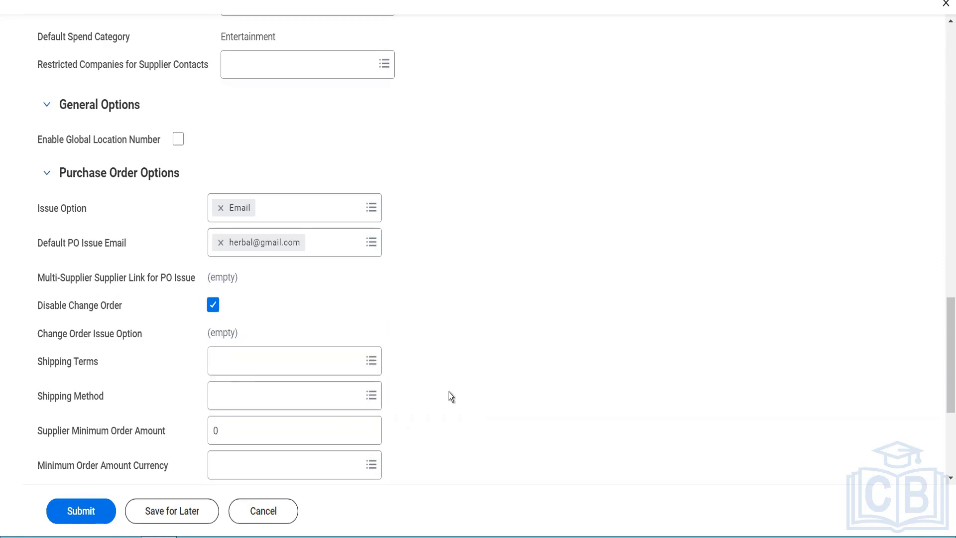
pyautogui.scroll(-2, 451, 396)
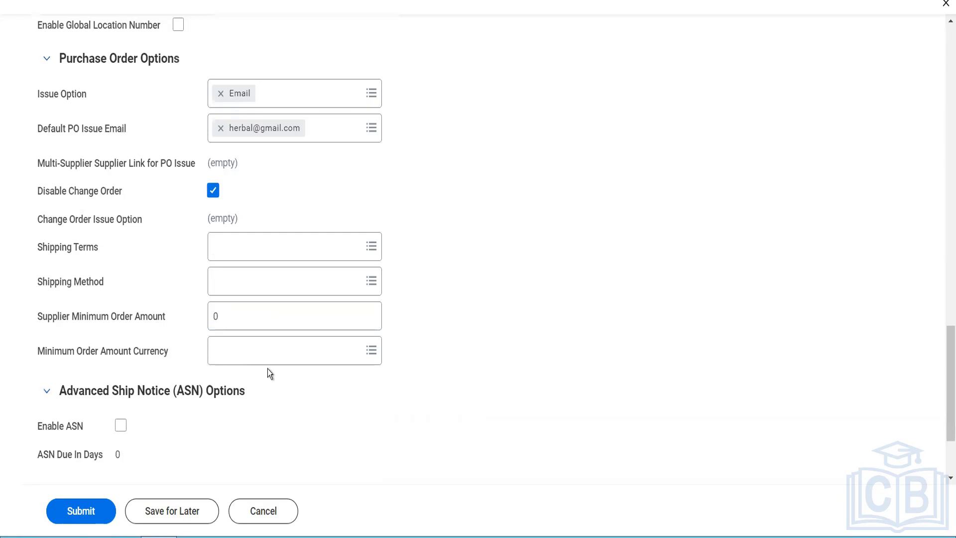
pyautogui.click(225, 317)
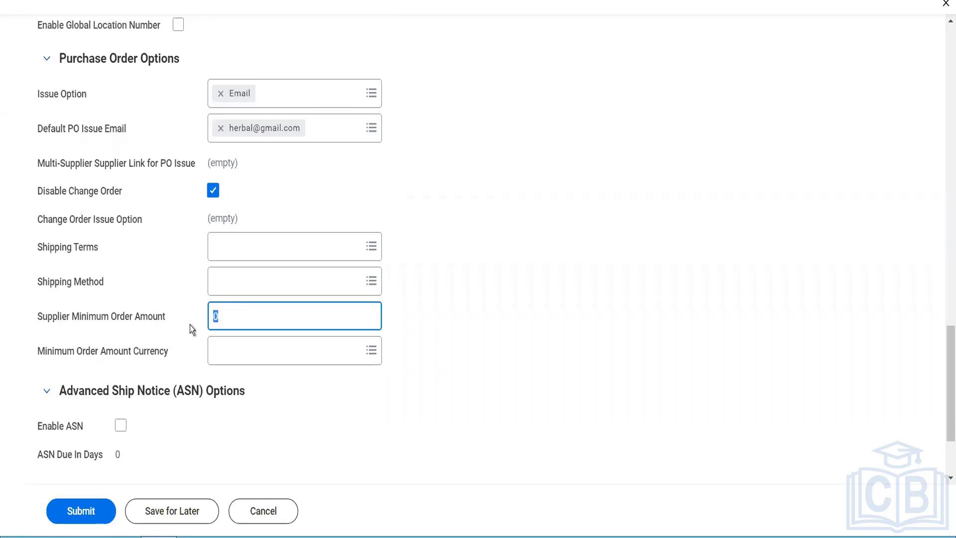
# - Enter 500 as Supplier Minimum Order Amount and keep USD as its currency
pyautogui.write('500')
pyautogui.press('Tab')
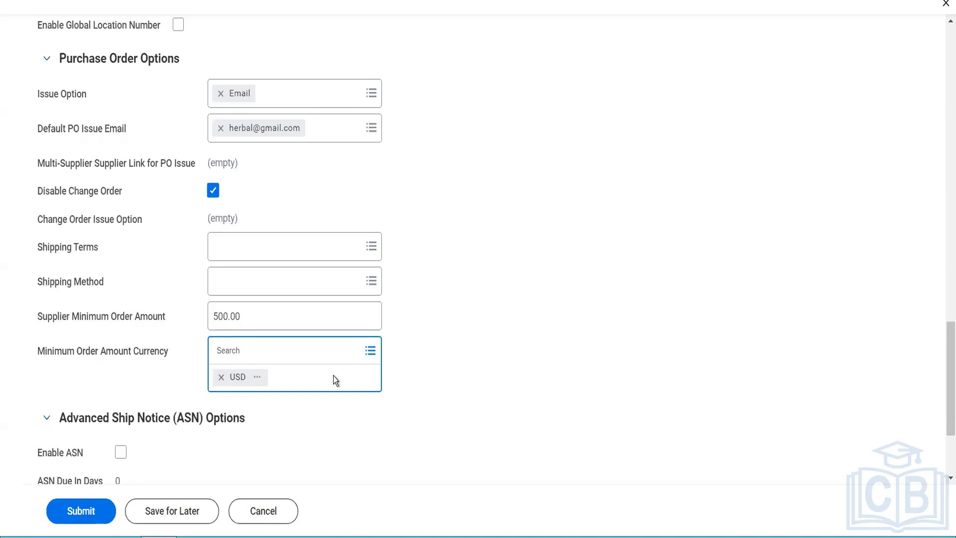
pyautogui.click(344, 419)
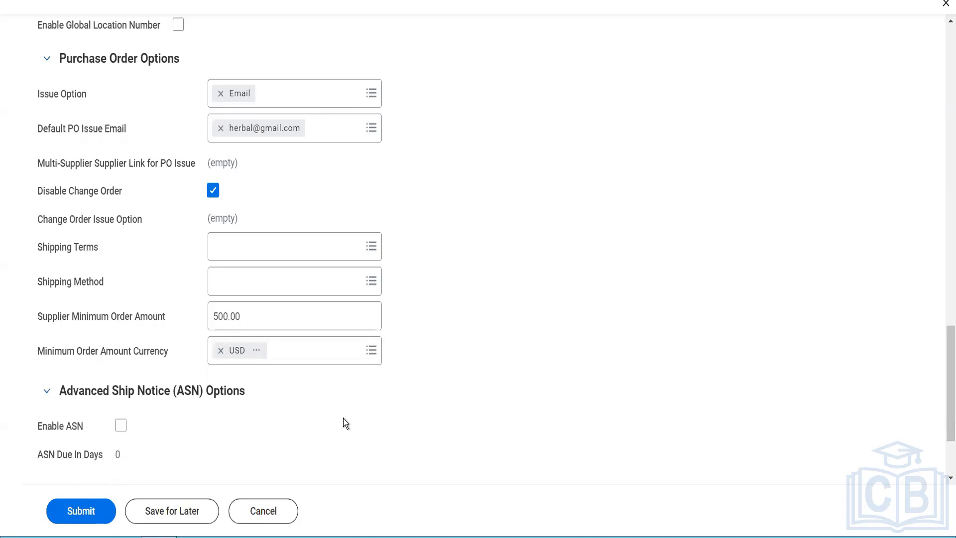
pyautogui.scroll(-1, 343, 418)
# - Tick Enable ASN and change ASN Due In Days from 0 to 4
pyautogui.scroll(-1, 343, 418)
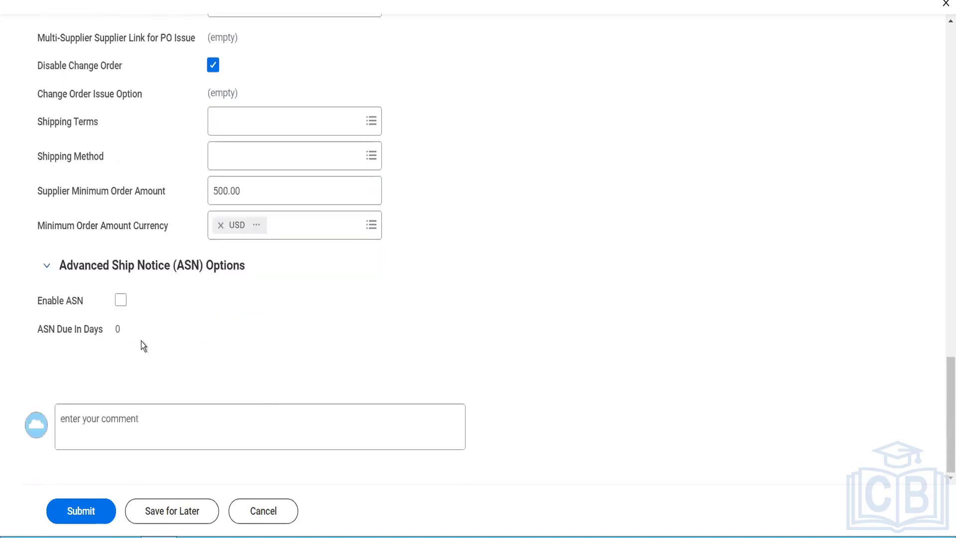
pyautogui.click(118, 306)
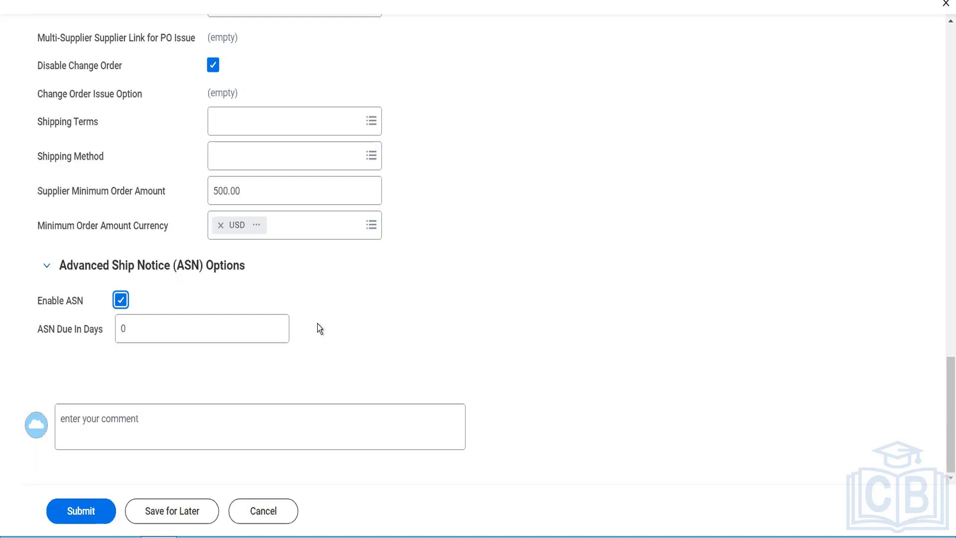
pyautogui.click(189, 336)
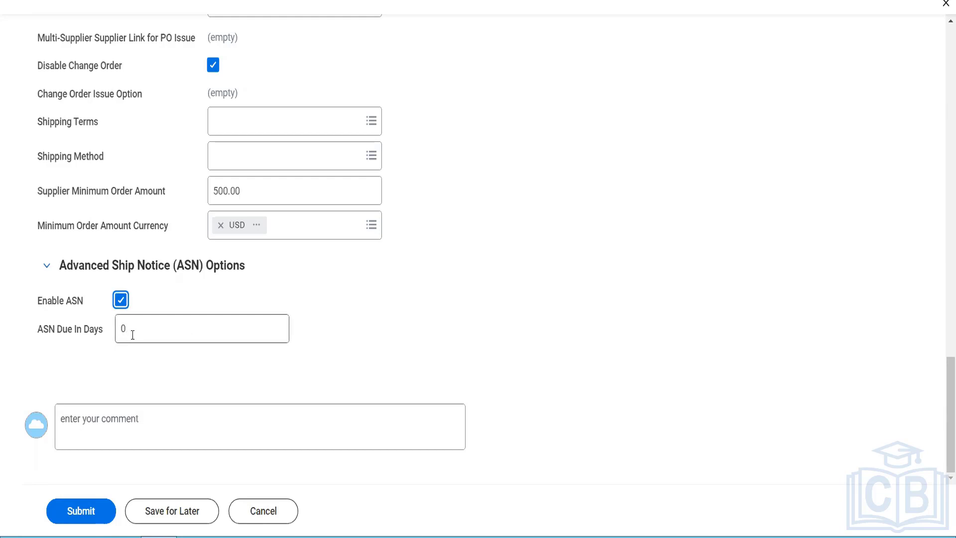
pyautogui.moveTo(130, 334); pyautogui.dragTo(109, 331)
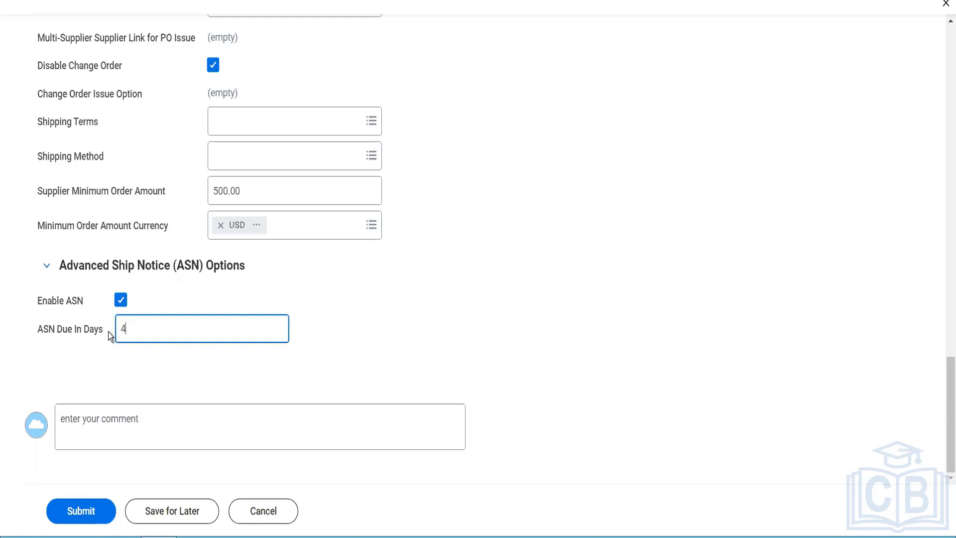
pyautogui.write('4')
pyautogui.scroll(10, 108, 331)
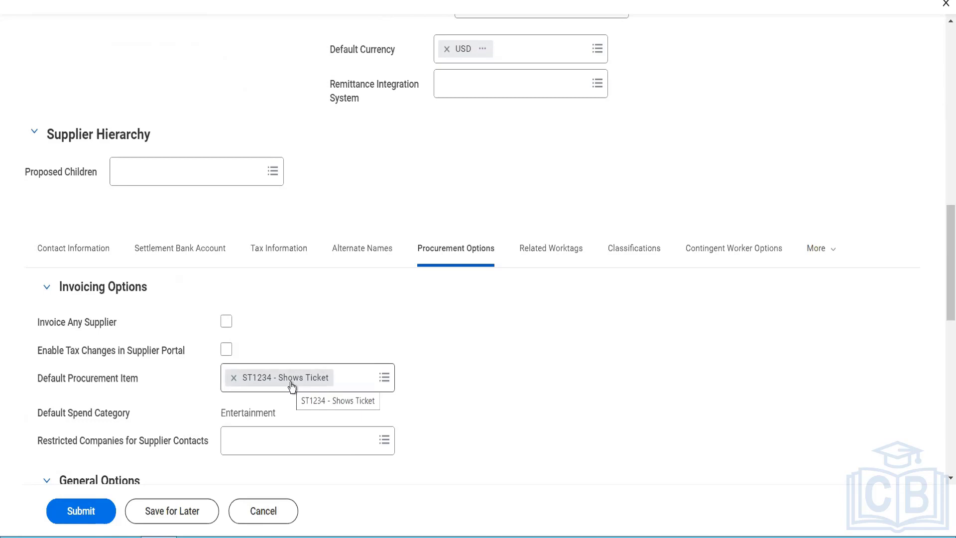
pyautogui.scroll(-10, 292, 387)
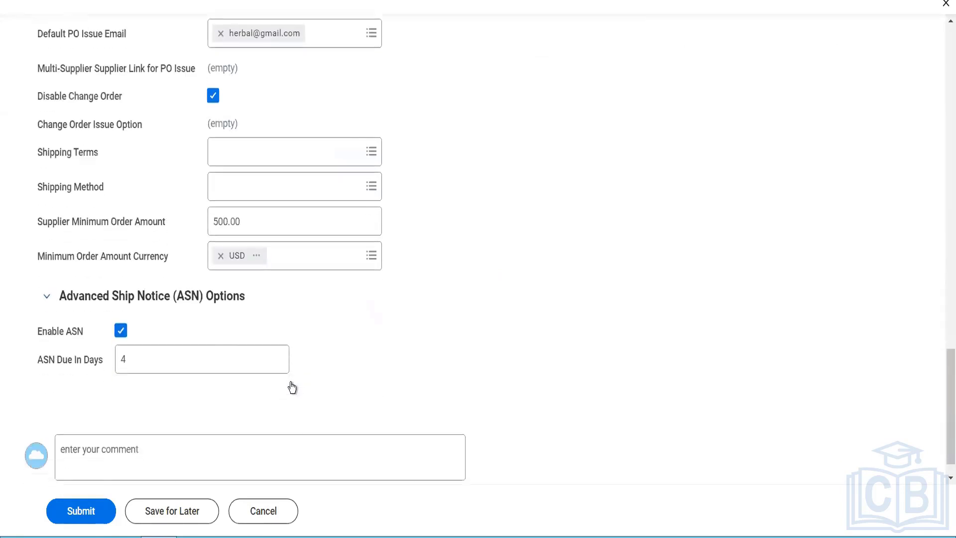
pyautogui.scroll(10, 292, 388)
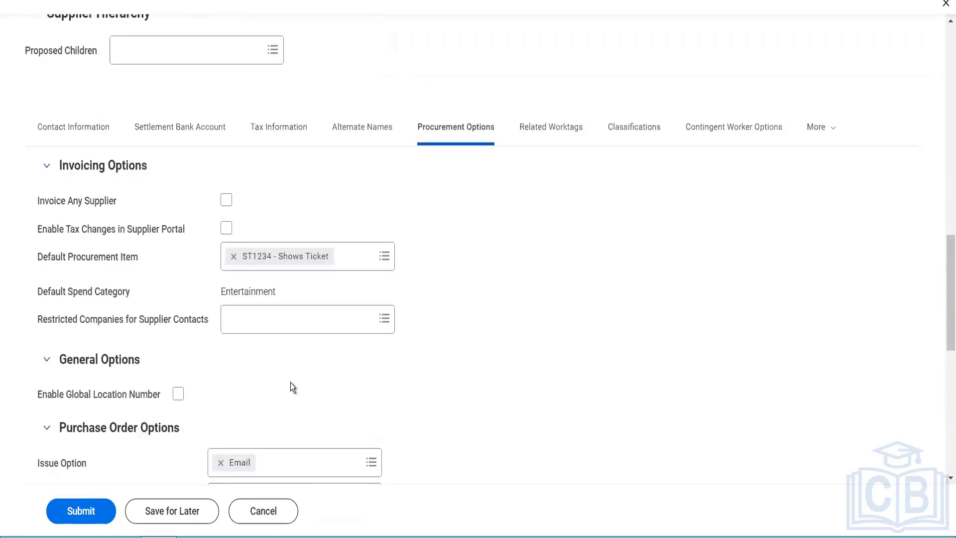
pyautogui.scroll(1, 328, 367)
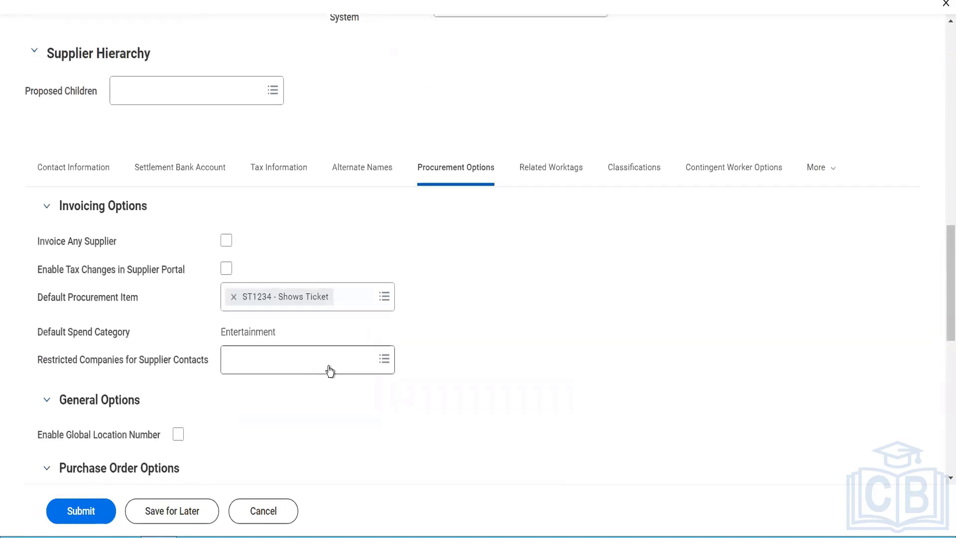
# - Set the supplier's default Location worktag to New York
pyautogui.click(543, 172)
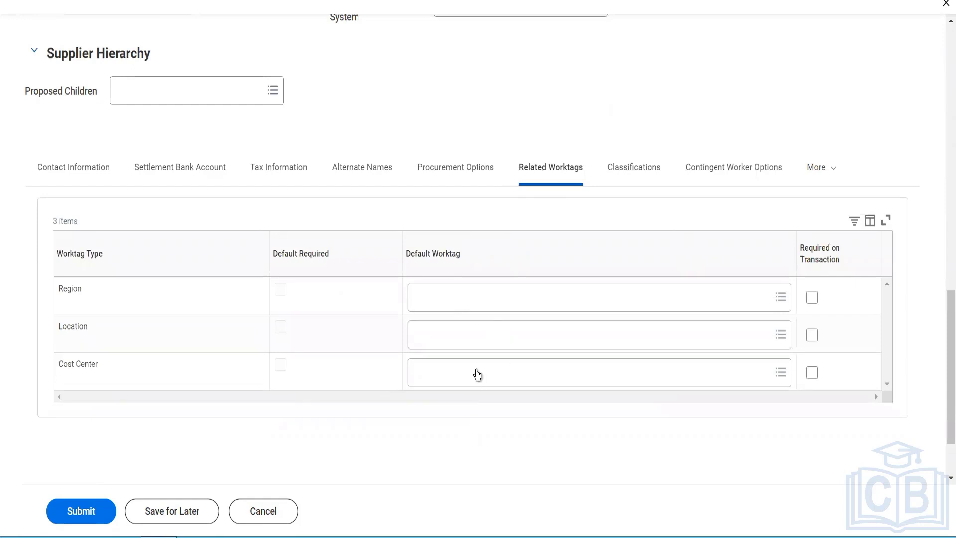
pyautogui.click(454, 338)
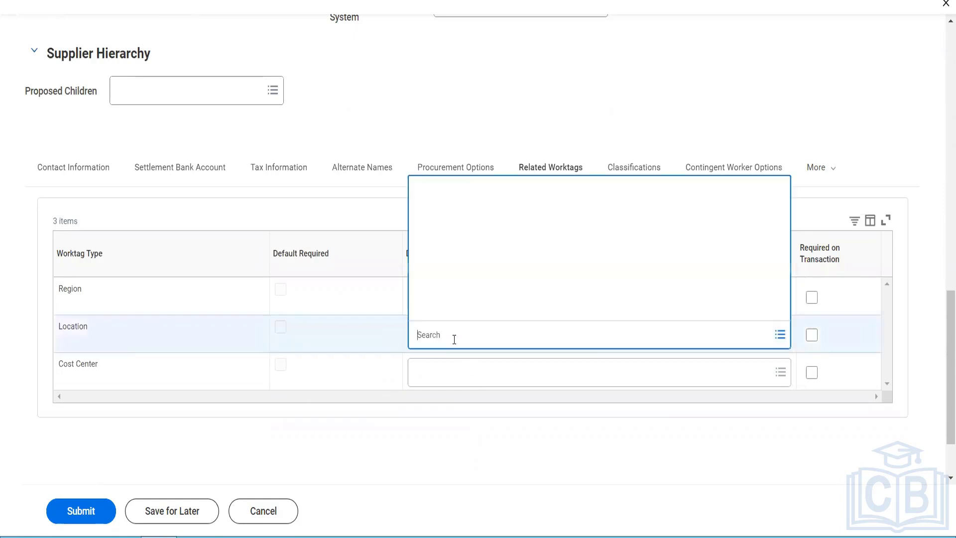
pyautogui.write('new y')
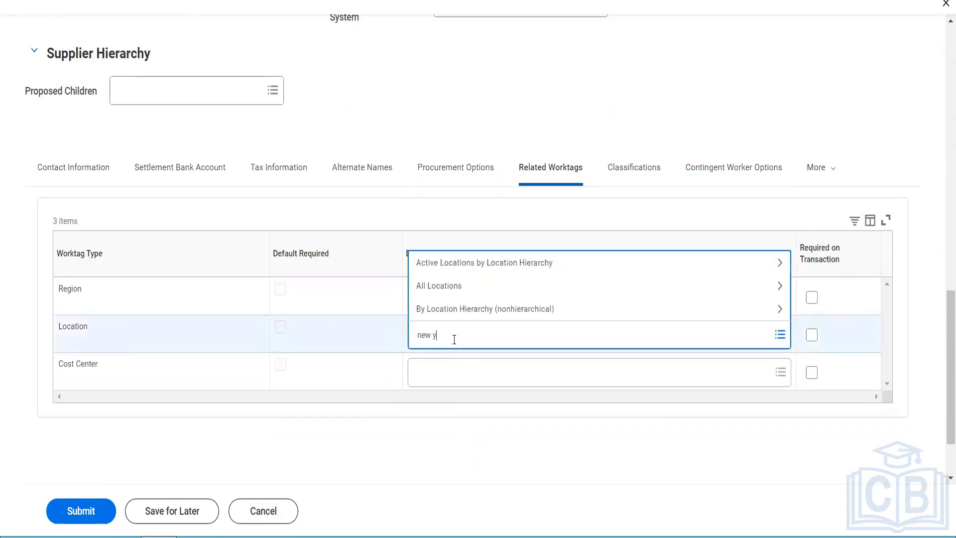
pyautogui.write('ork')
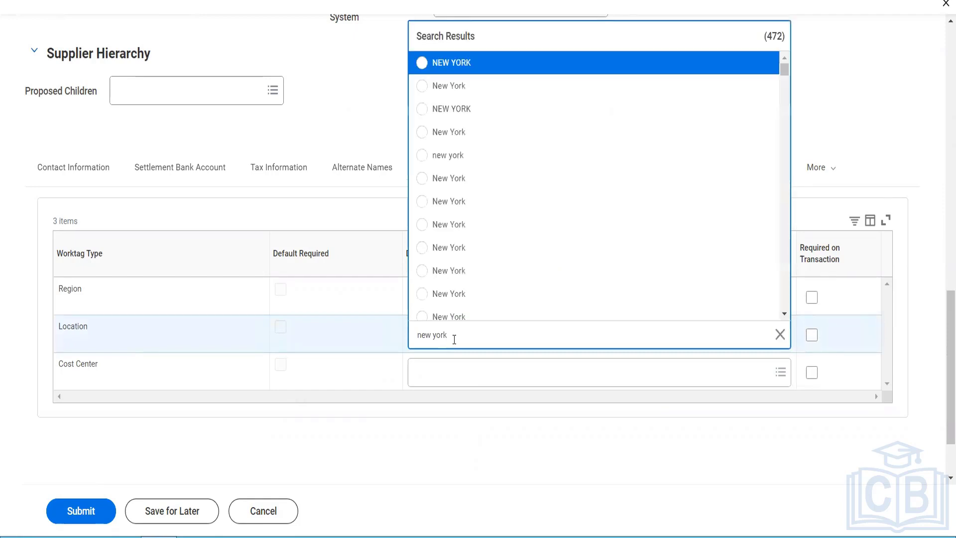
pyautogui.click(456, 137)
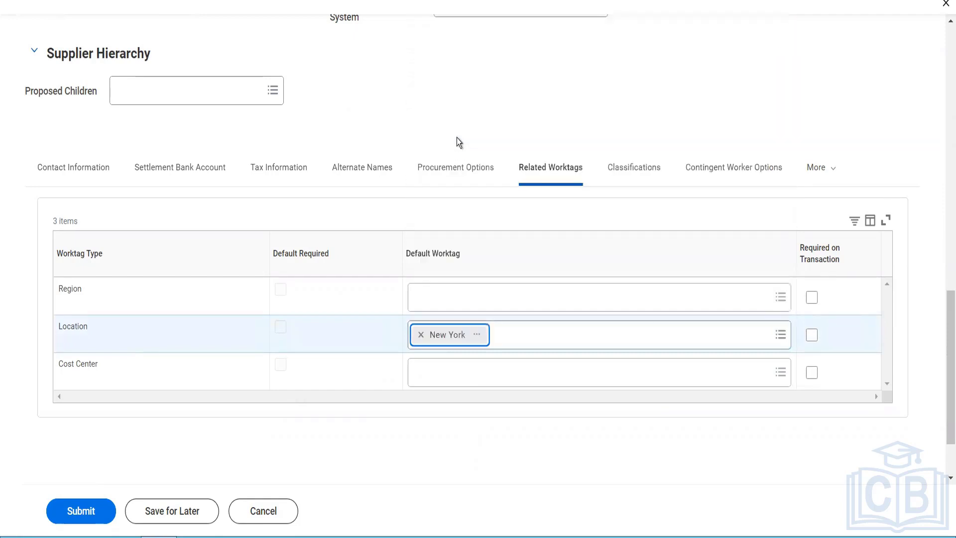
# - Set the default Region worktag to APAC after abandoning an Americas search
pyautogui.click(435, 309)
pyautogui.write('Amerc')
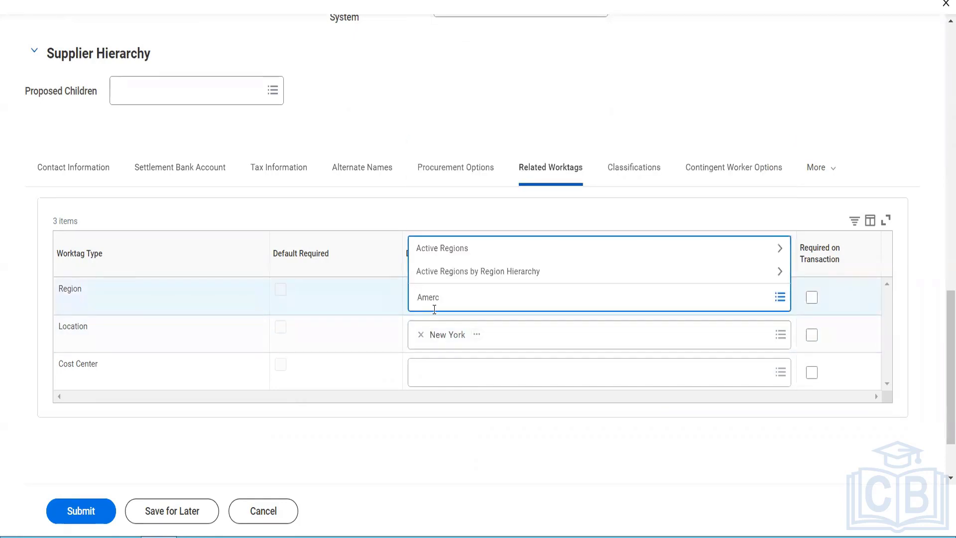
pyautogui.press('BackSpace')
pyautogui.write('icas')
pyautogui.press('Return')
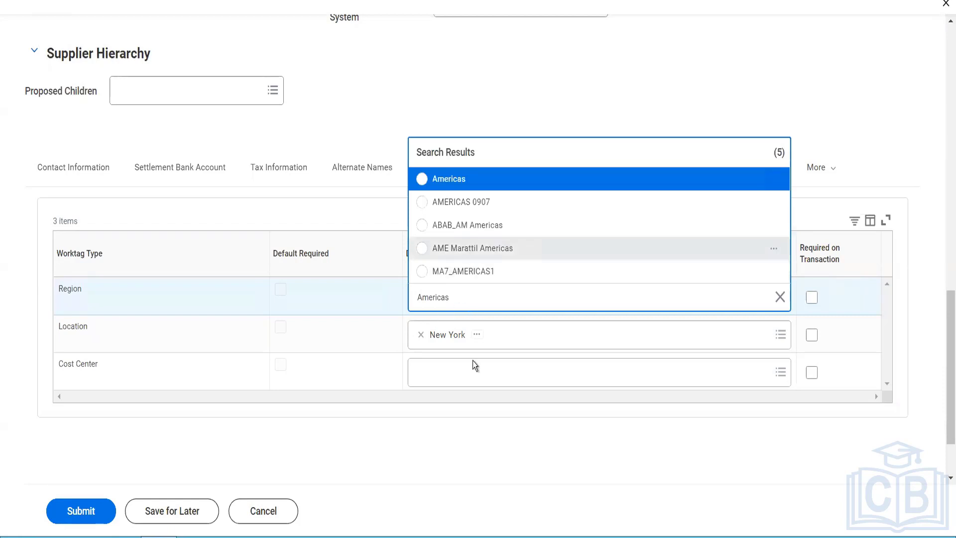
pyautogui.click(420, 100)
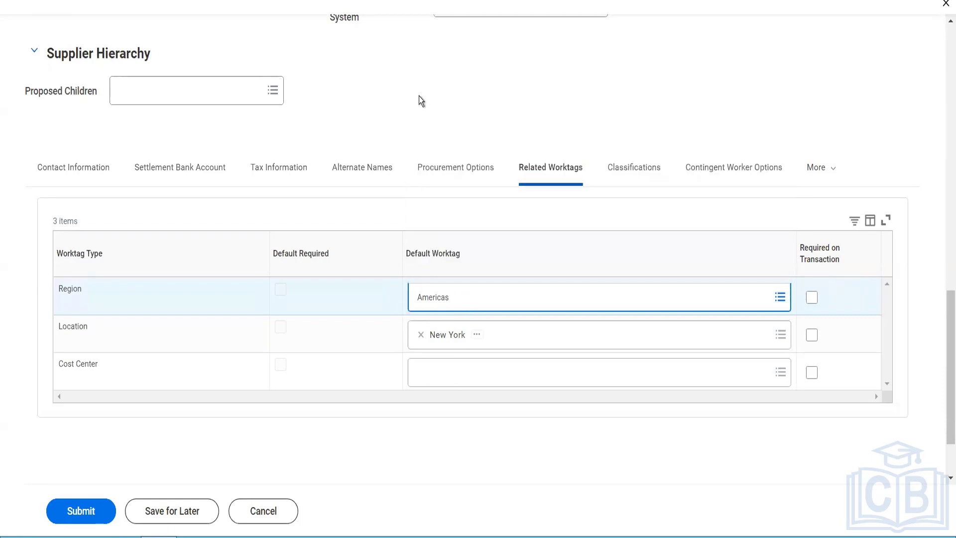
pyautogui.click(468, 298)
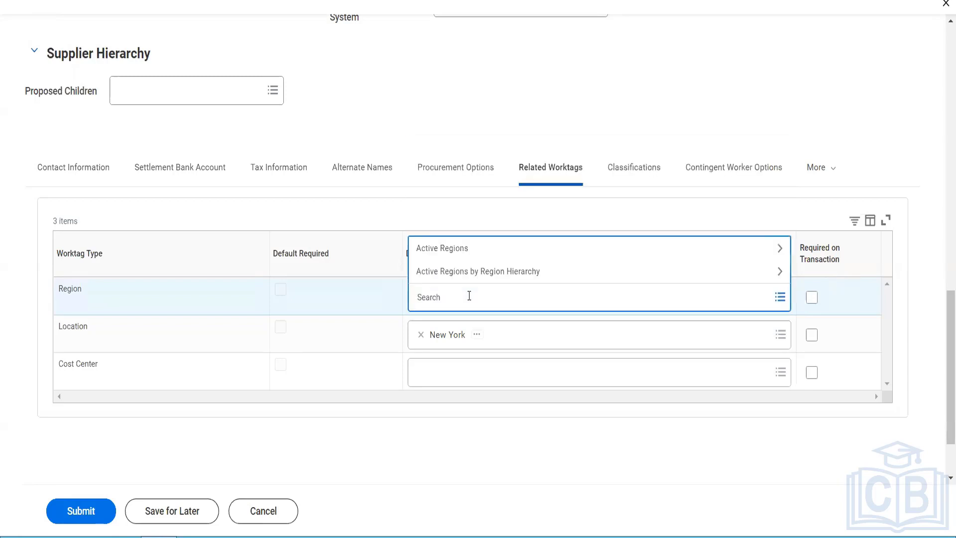
pyautogui.write('APAAC')
pyautogui.press('BackSpace')
pyautogui.press('BackSpace')
pyautogui.write('C')
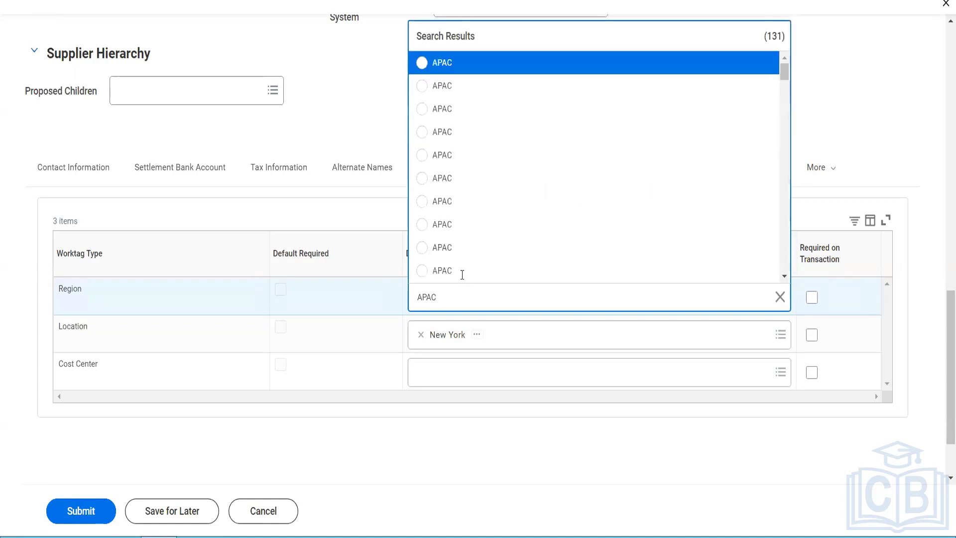
pyautogui.click(457, 254)
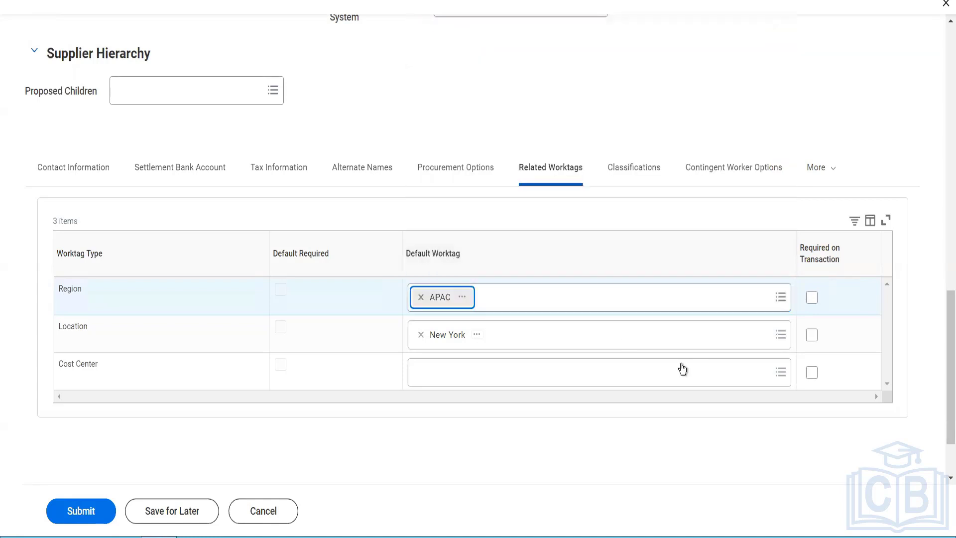
pyautogui.click(643, 172)
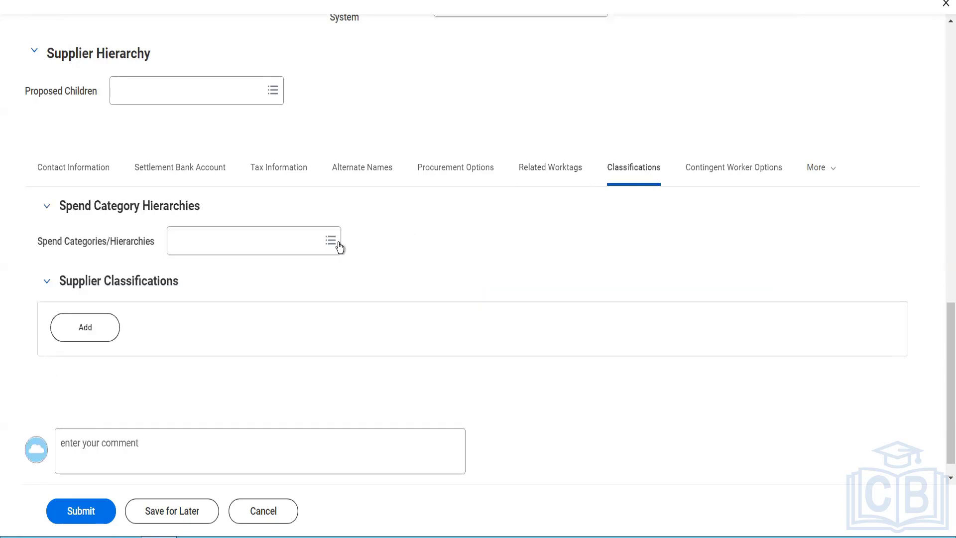
# - Assign the Entertainment spend category and add a blank Supplier Classification row
pyautogui.click(317, 243)
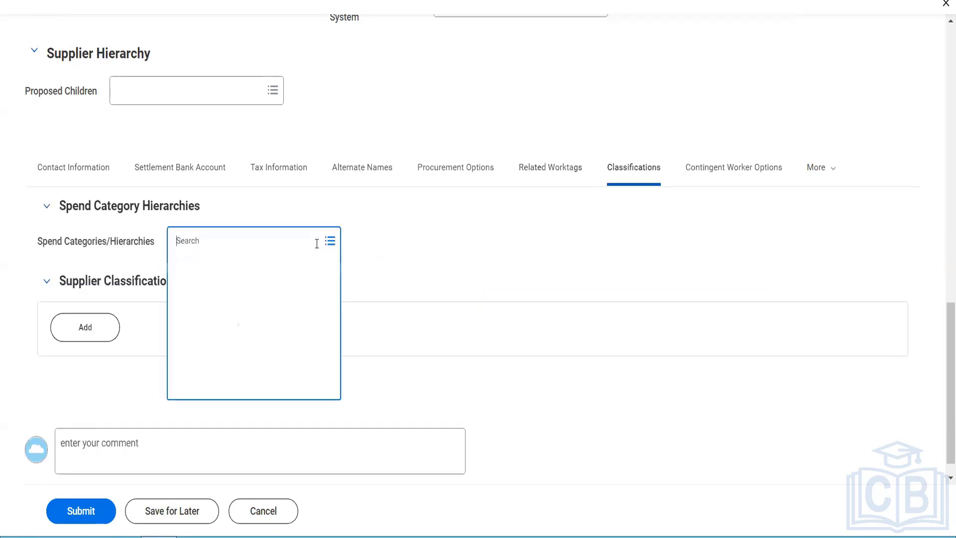
pyautogui.write('entertain')
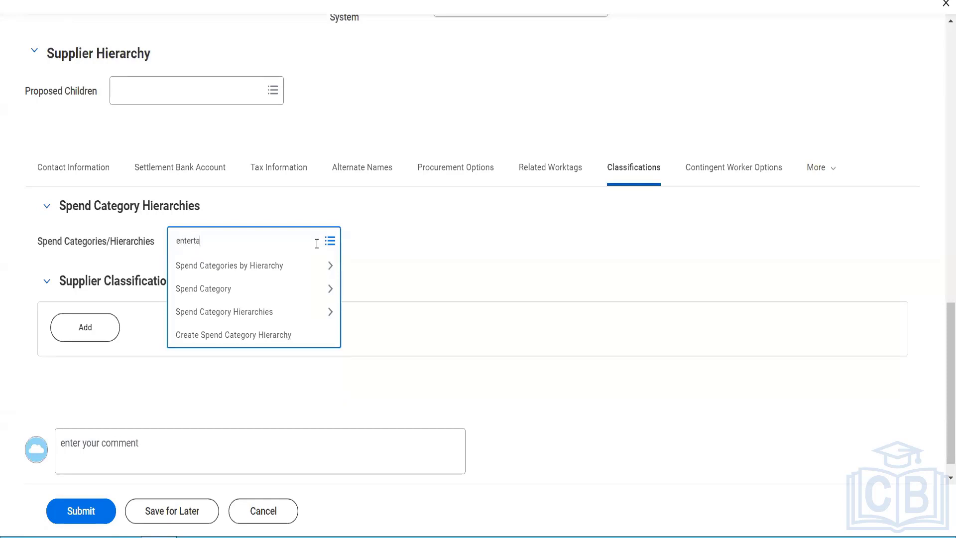
pyautogui.press('Return')
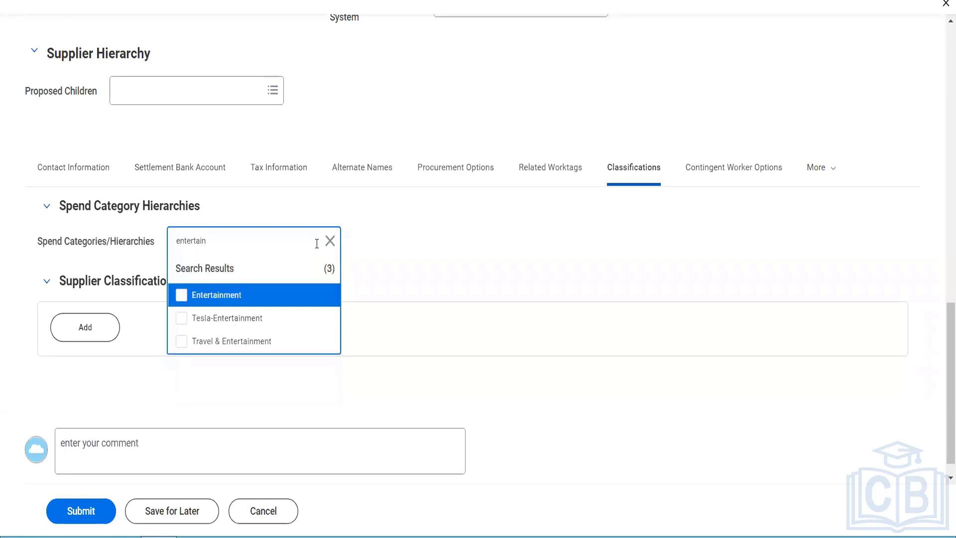
pyautogui.click(252, 301)
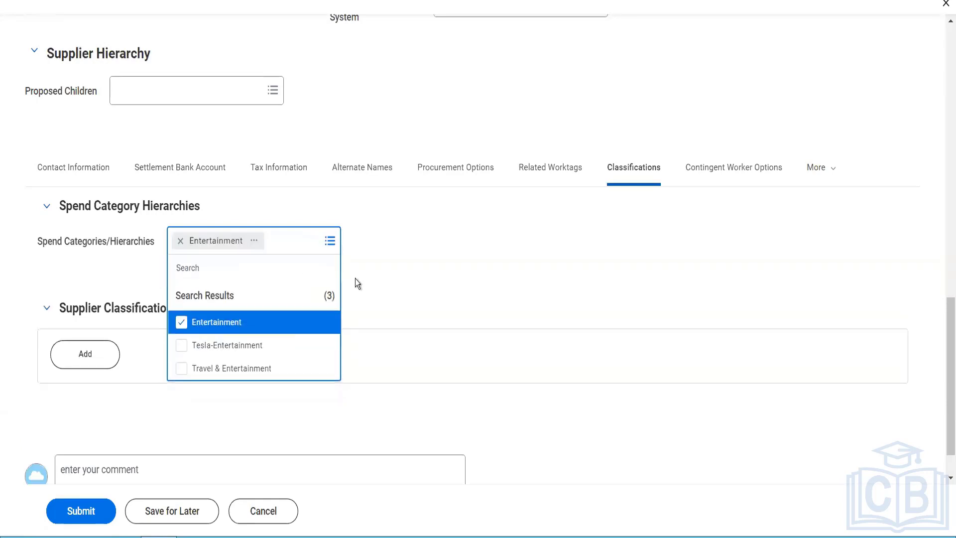
pyautogui.click(356, 280)
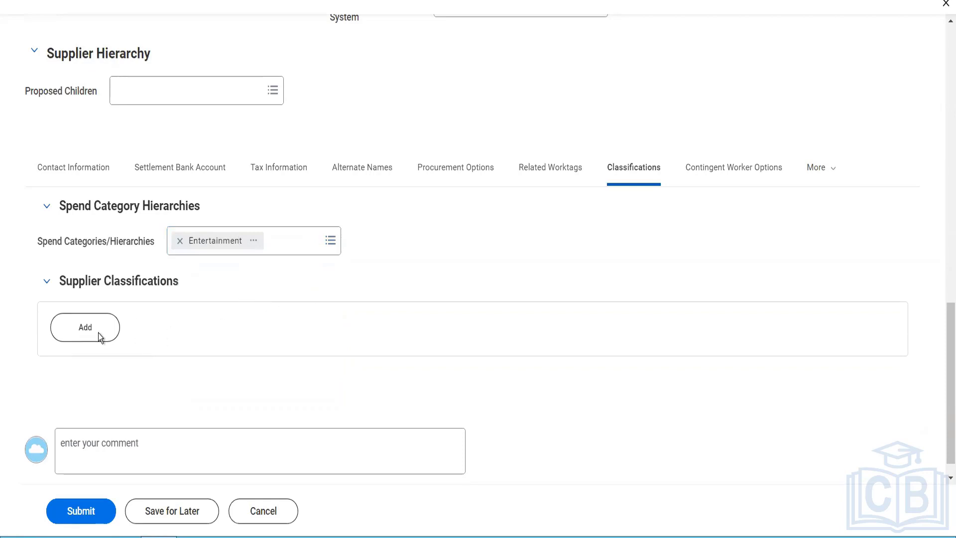
pyautogui.click(86, 339)
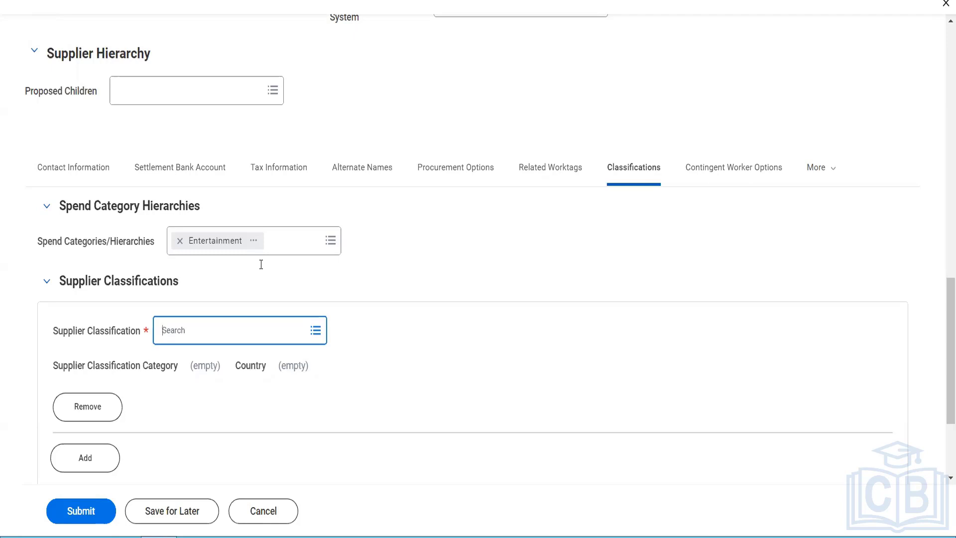
# - Choose By Country > United States of America > Black Community as the supplier classification
pyautogui.click(186, 342)
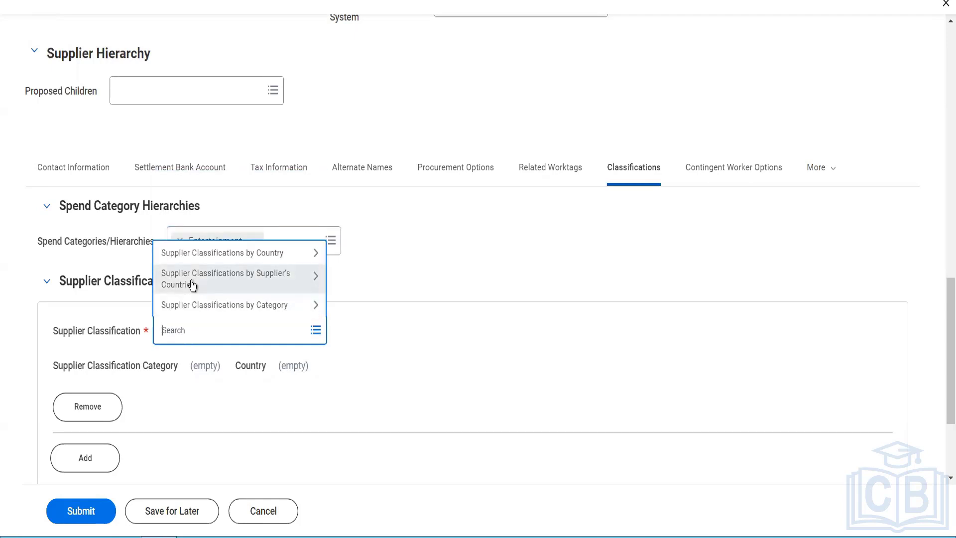
pyautogui.click(192, 284)
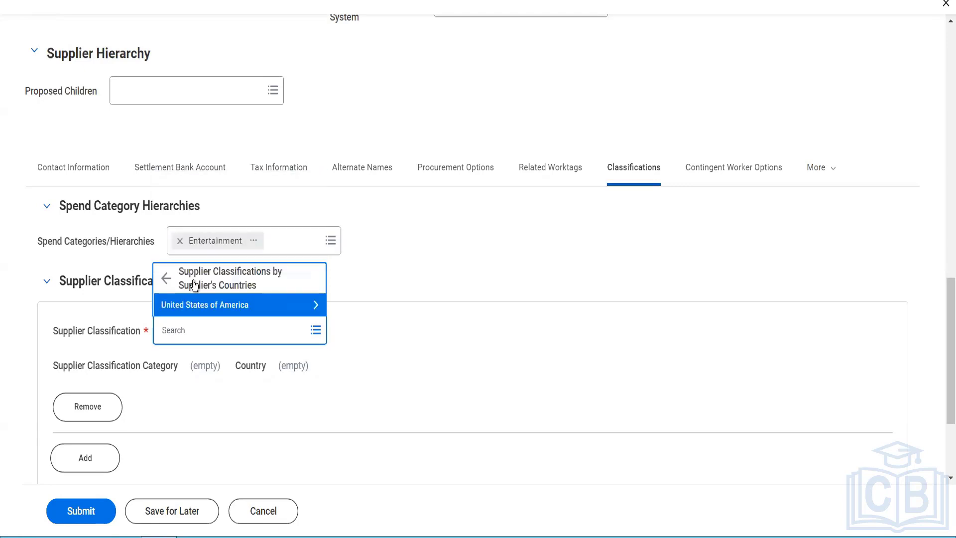
pyautogui.click(192, 281)
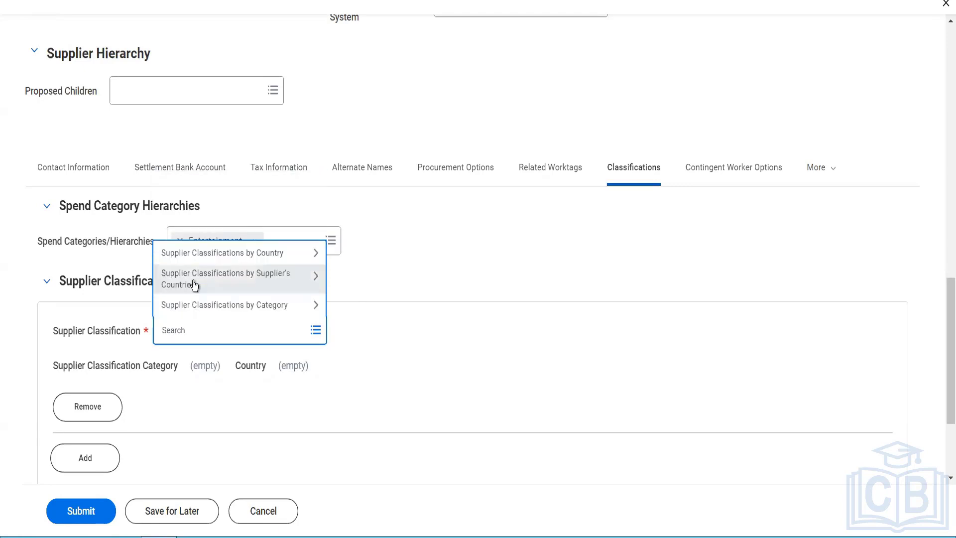
pyautogui.rightClick(192, 281)
pyautogui.click(394, 245)
pyautogui.click(394, 243)
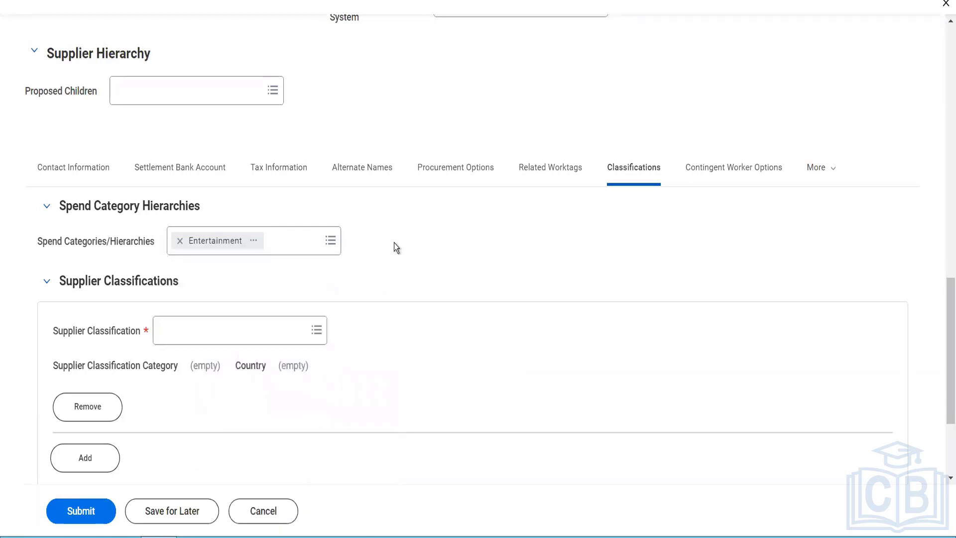
pyautogui.click(243, 334)
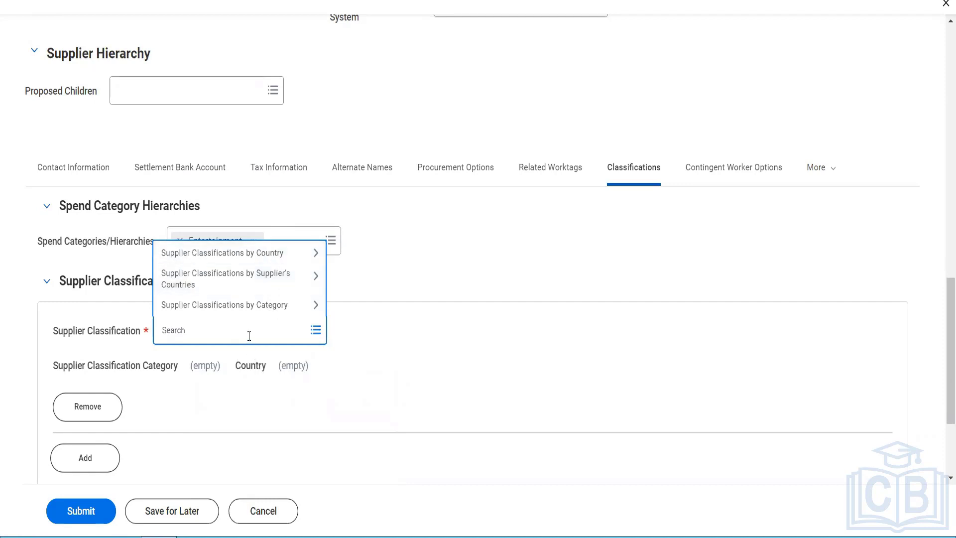
pyautogui.click(253, 259)
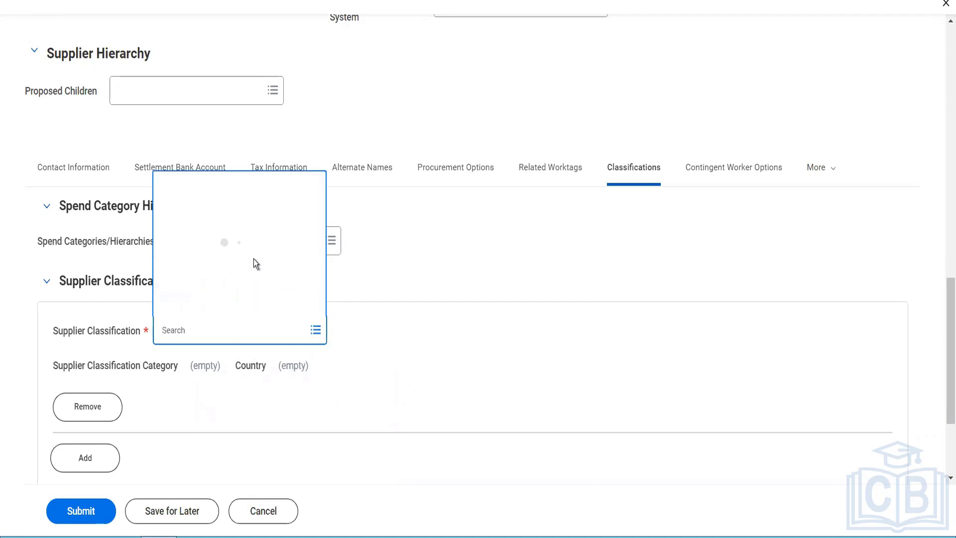
pyautogui.click(237, 305)
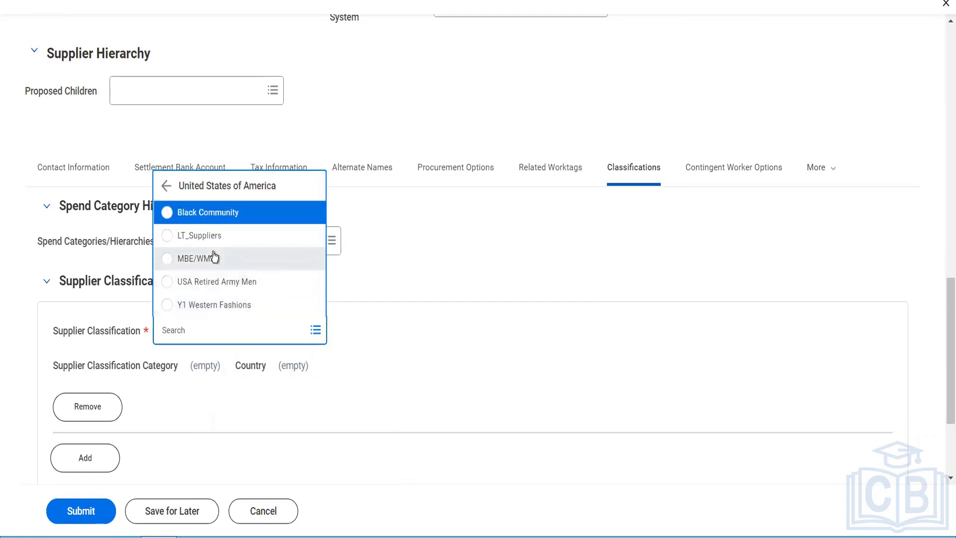
pyautogui.click(223, 212)
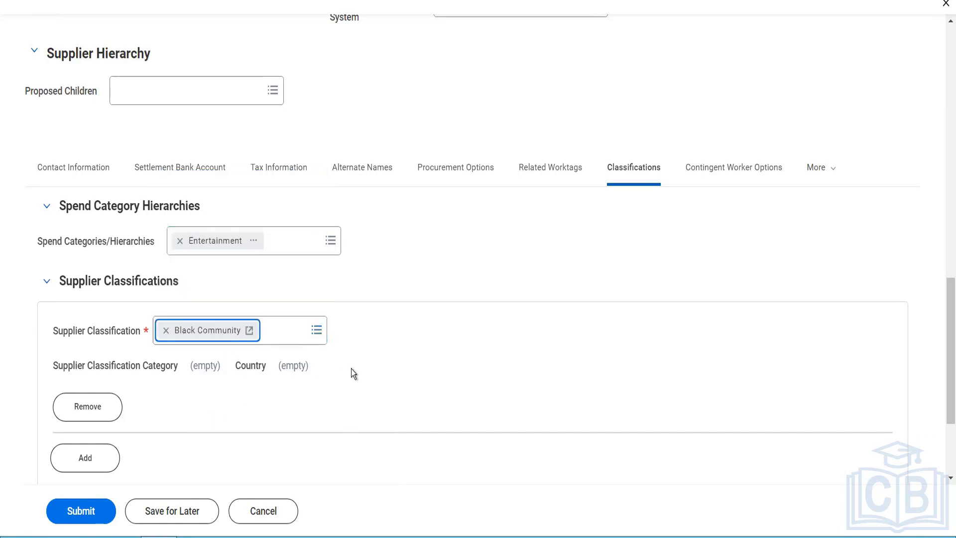
pyautogui.click(351, 369)
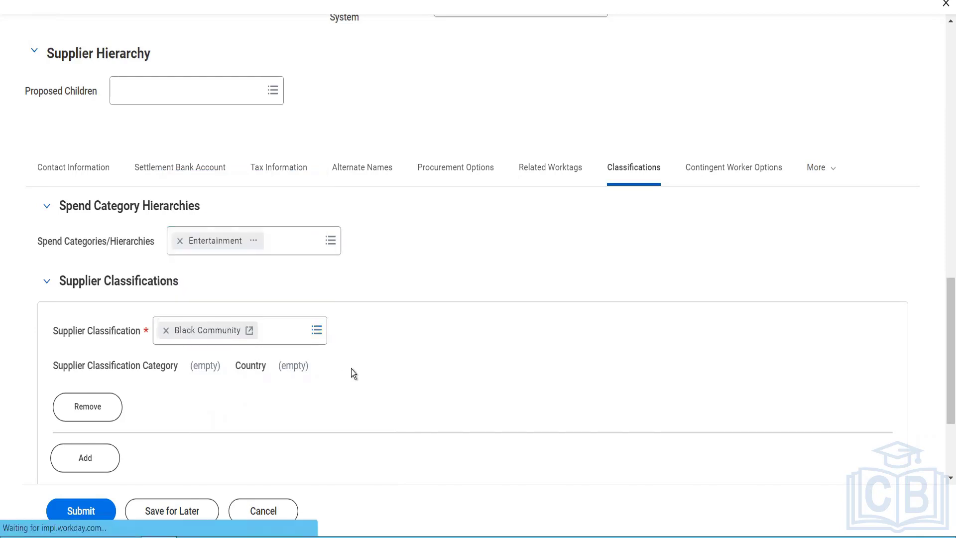
# - Replace the 0 with the supplier's Black Community USA number
pyautogui.scroll(-2, 352, 368)
pyautogui.moveTo(674, 228); pyautogui.dragTo(614, 238)
pyautogui.write('52545646')
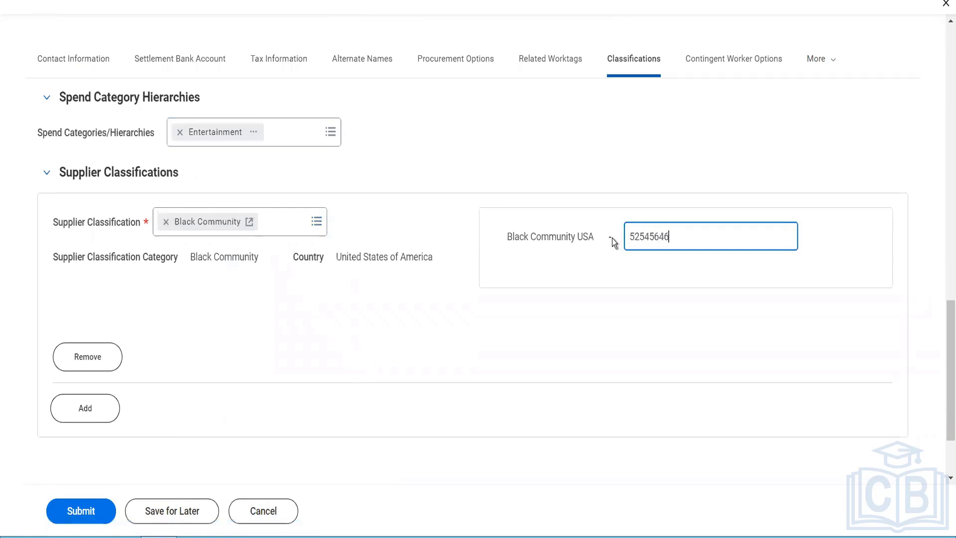
pyautogui.click(482, 270)
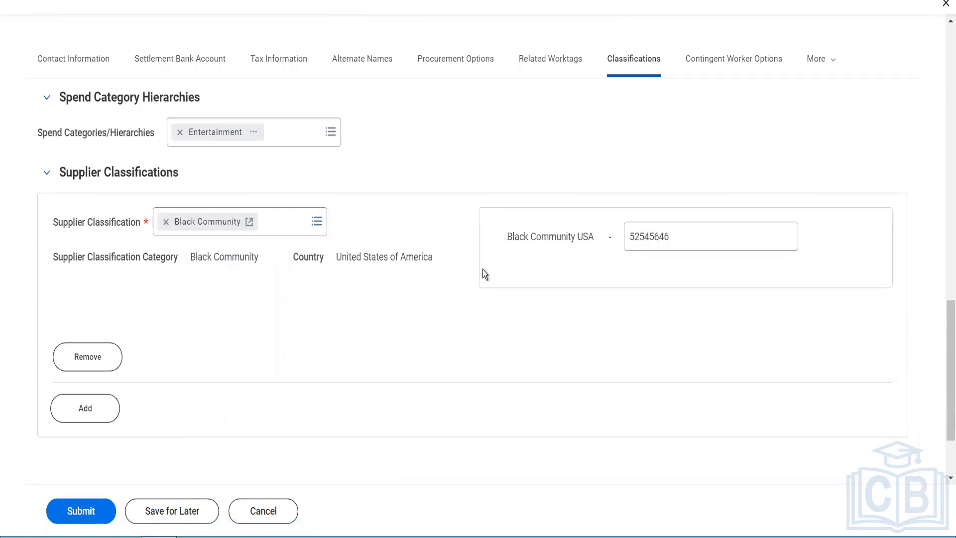
pyautogui.click(711, 66)
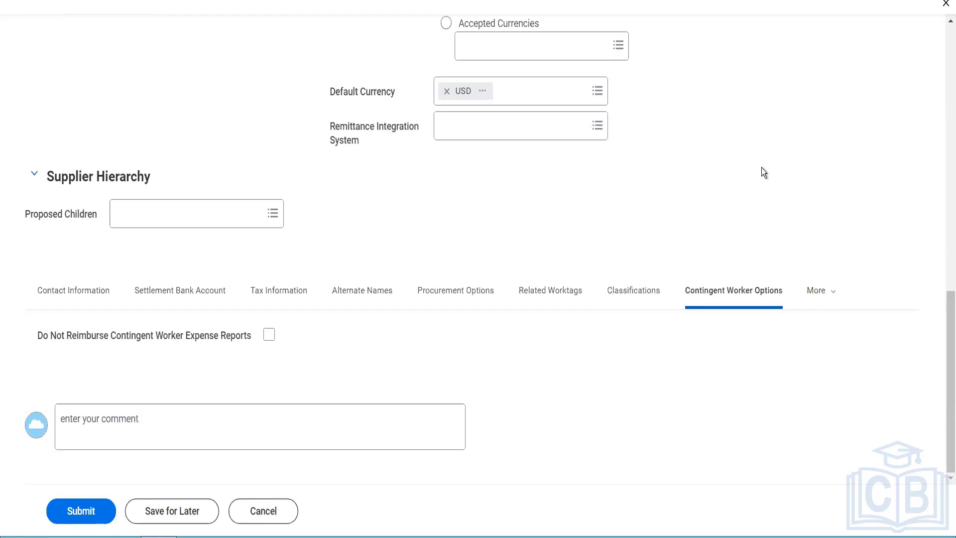
# - Open the supplier's Notes section and add two empty note rows
pyautogui.click(820, 302)
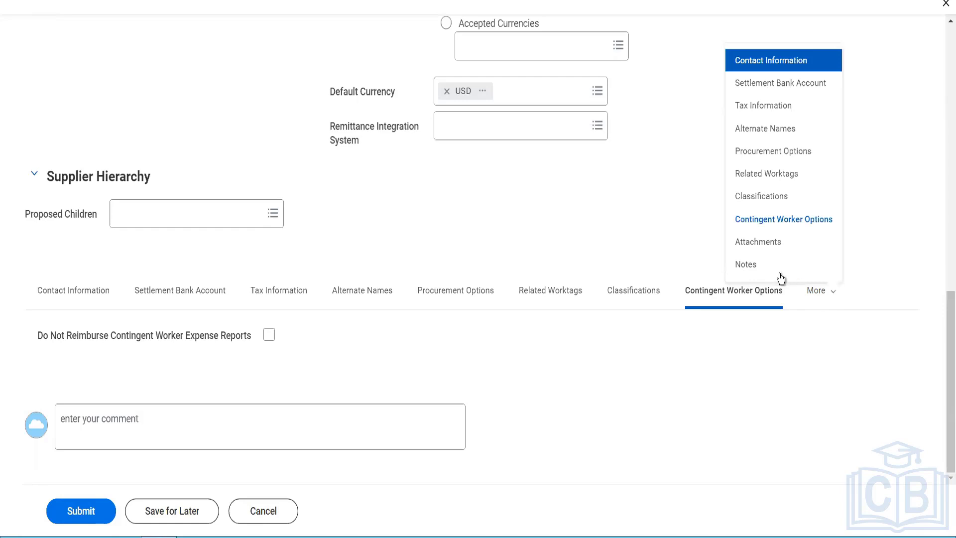
pyautogui.click(754, 265)
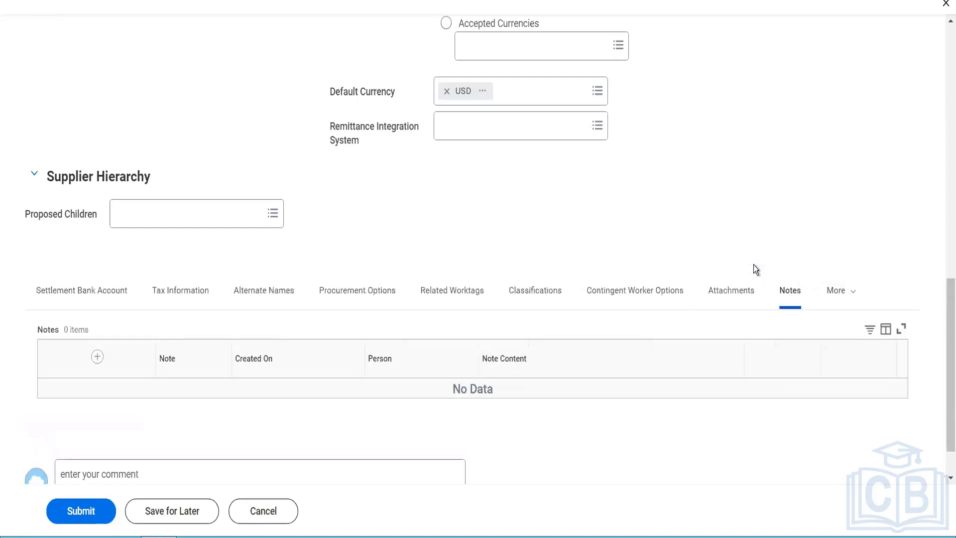
pyautogui.click(102, 357)
pyautogui.click(103, 357)
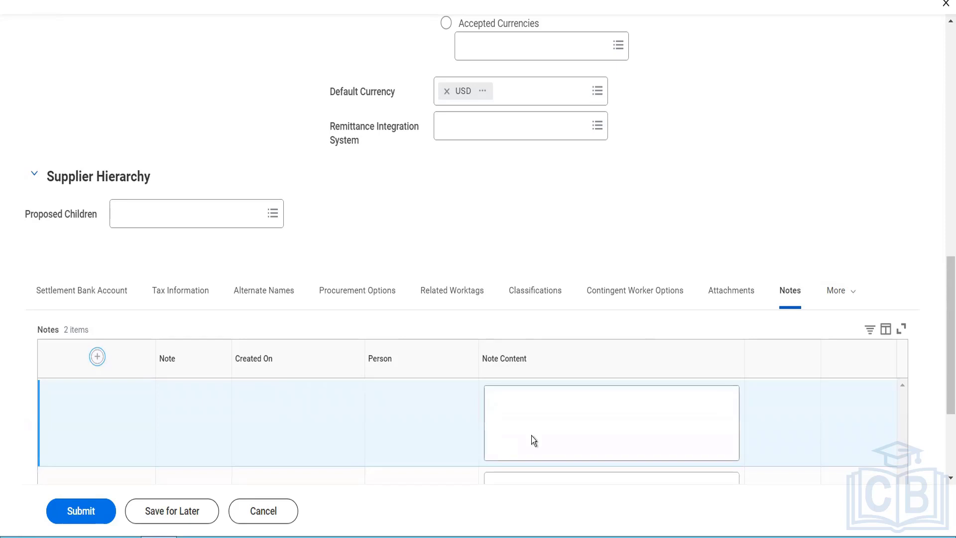
pyautogui.scroll(-3, 378, 356)
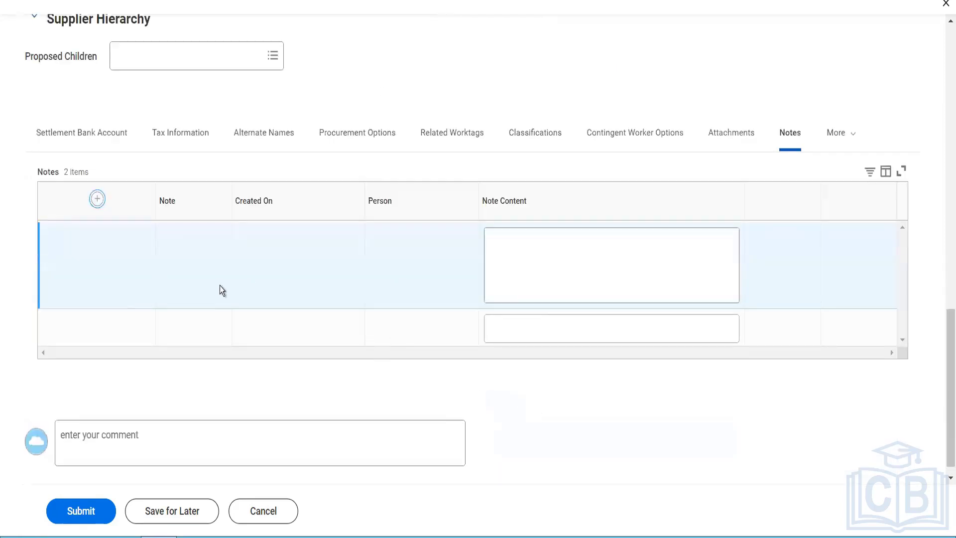
pyautogui.scroll(-1, 222, 290)
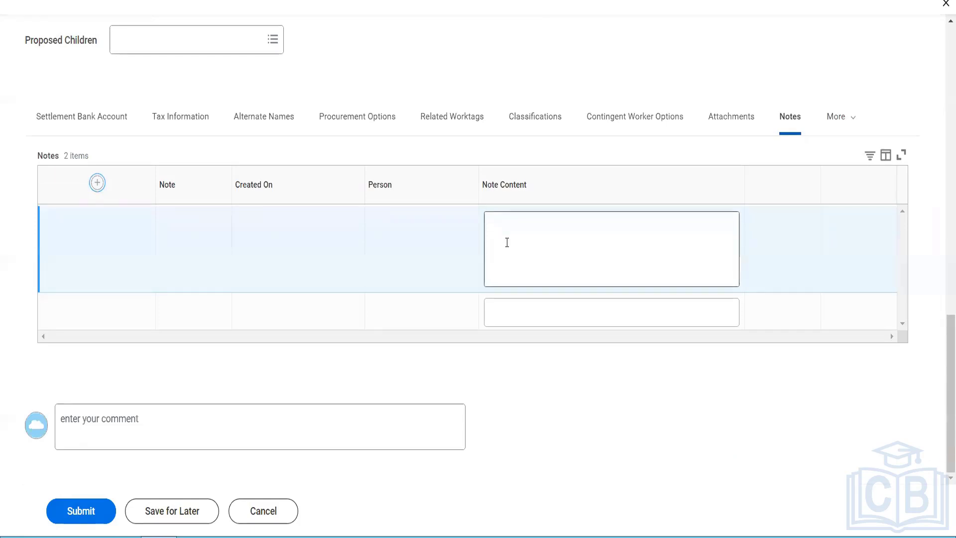
# - Fill the two note contents with 'TEST DEMO' and 'Test Demo2'
pyautogui.click(506, 243)
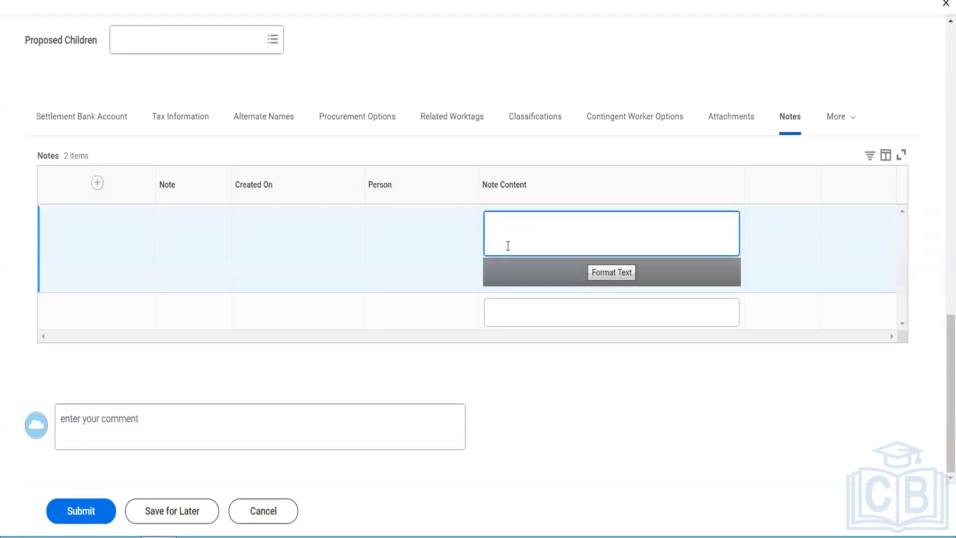
pyautogui.write('TEST DEMO')
pyautogui.click(536, 306)
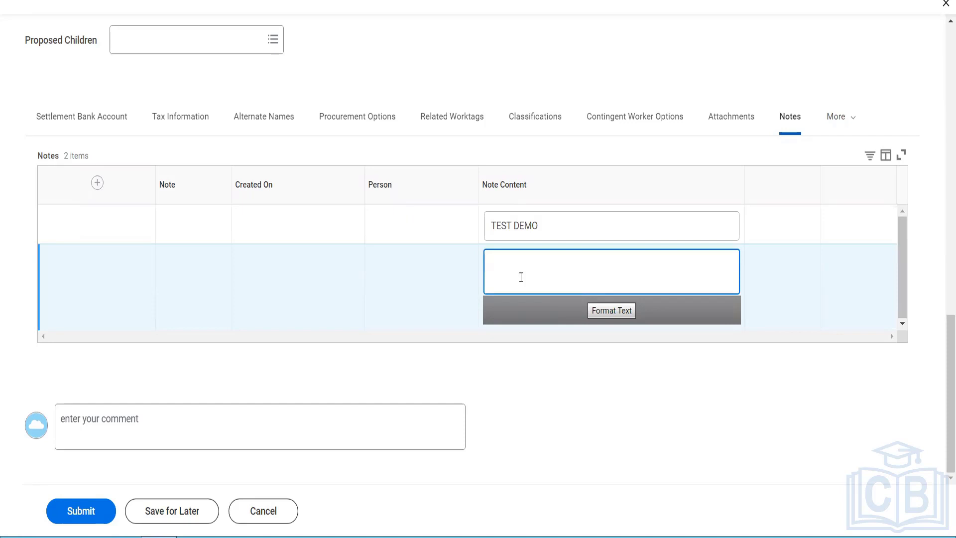
pyautogui.write('tEST')
pyautogui.hotkey('ctrl', 'a')
pyautogui.press('BackSpace')
pyautogui.write('Tet')
pyautogui.press('BackSpace')
pyautogui.write('st Dec')
pyautogui.press('BackSpace')
pyautogui.write('mo2')
# - Submit the supplier changes and review the one reported error
pyautogui.click(91, 514)
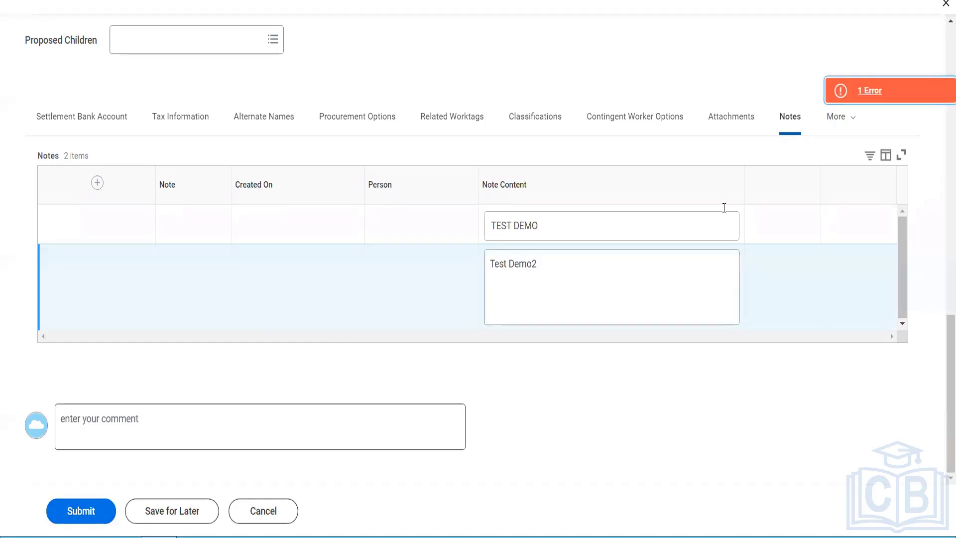
pyautogui.click(866, 95)
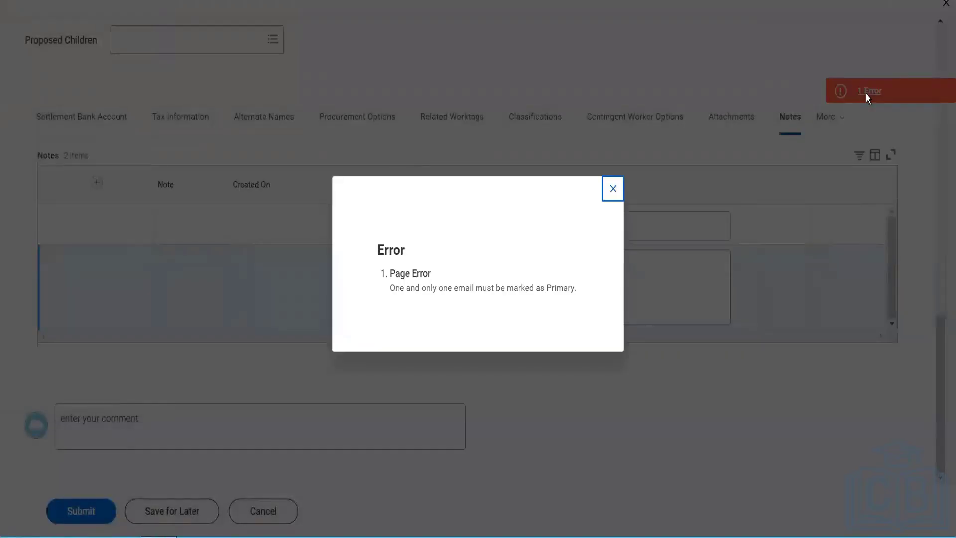
pyautogui.click(613, 190)
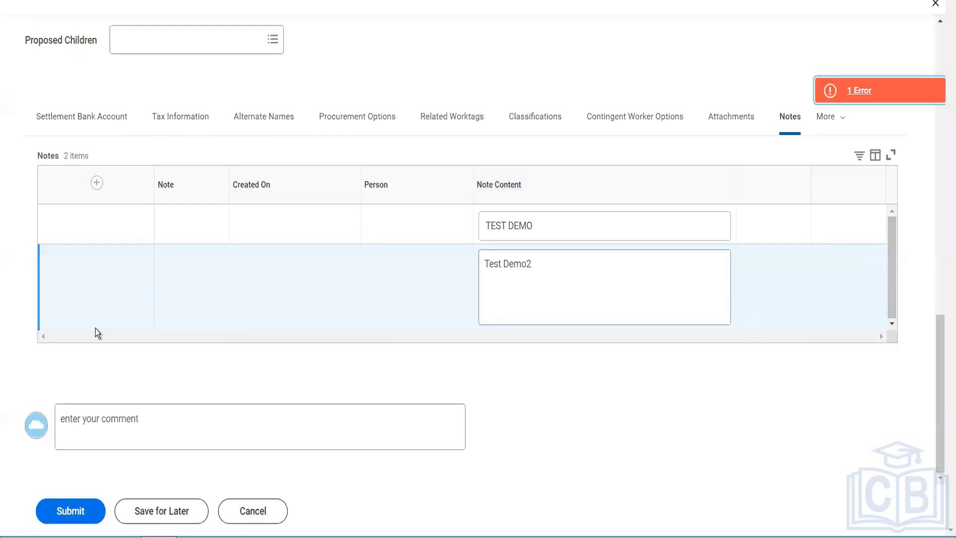
pyautogui.scroll(3, 258, 220)
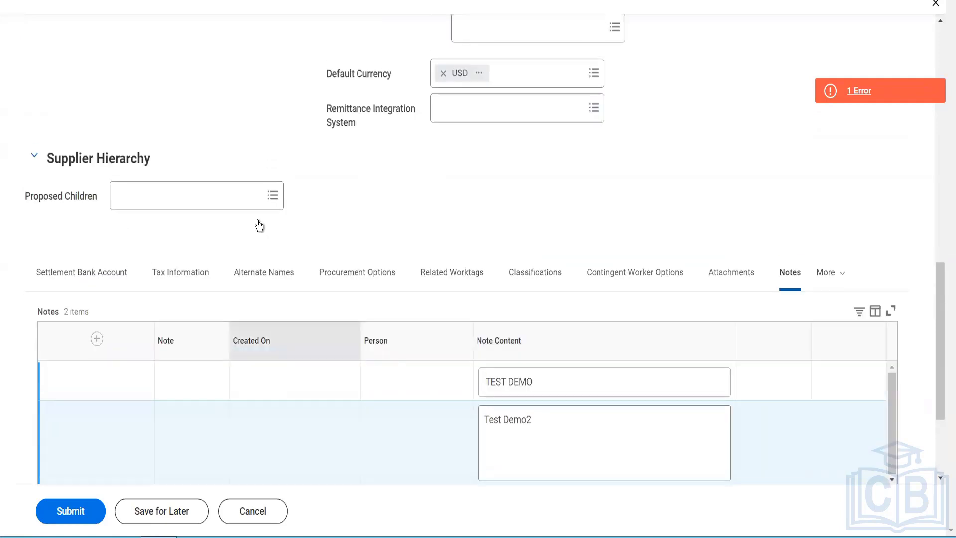
pyautogui.click(102, 274)
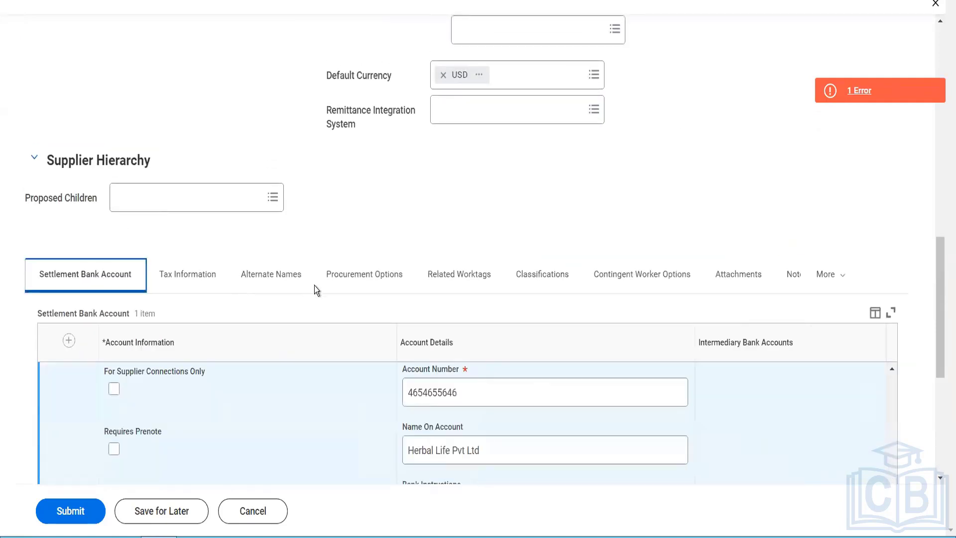
pyautogui.rightClick(836, 275)
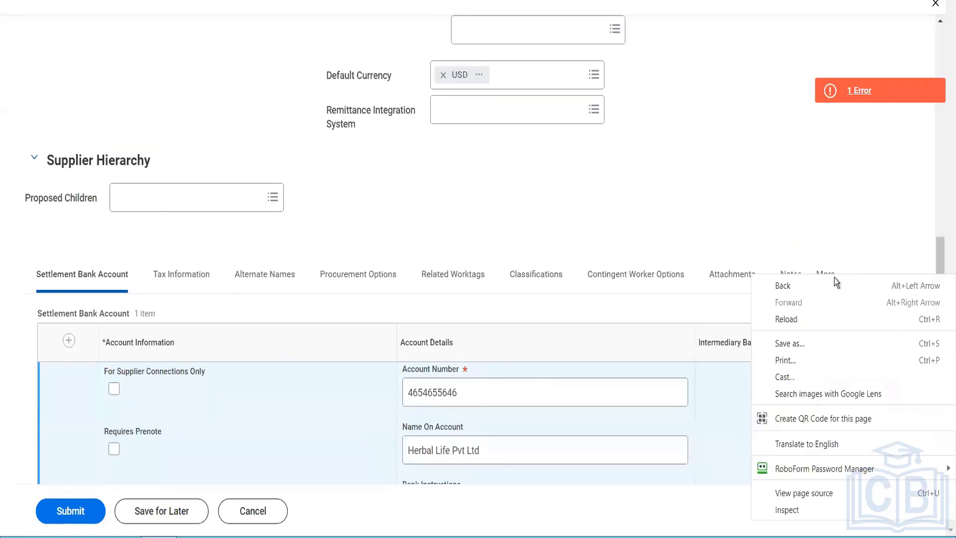
pyautogui.click(799, 217)
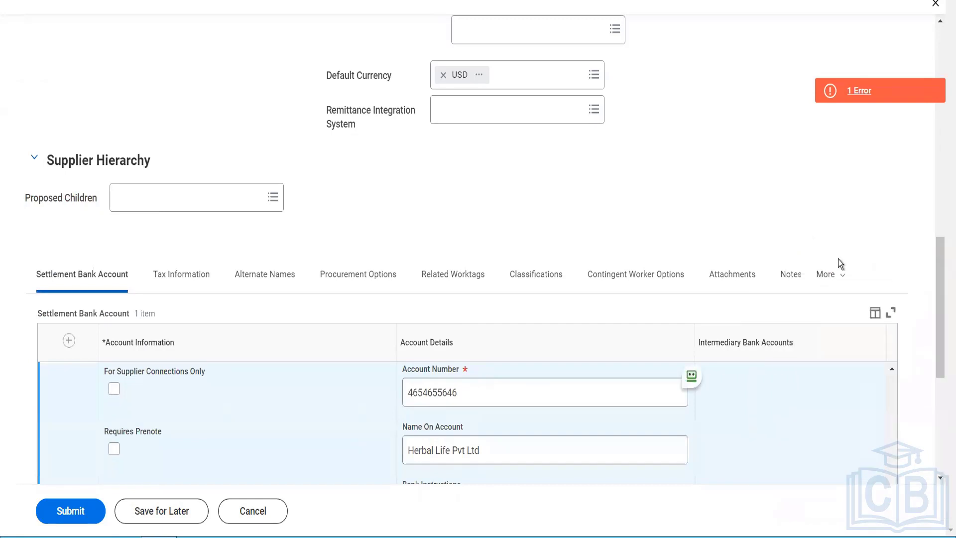
# - Mark the business email as primary in Contact Information
pyautogui.click(837, 275)
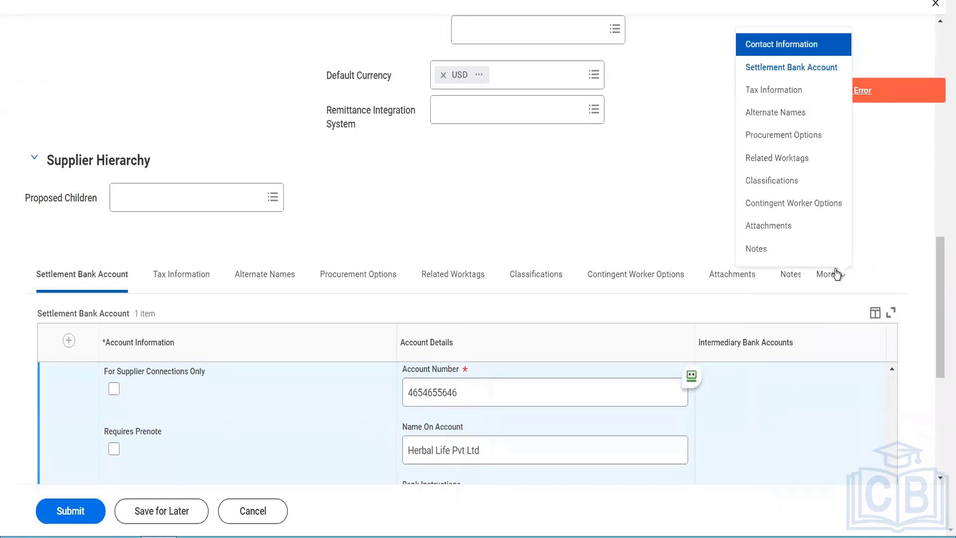
pyautogui.click(782, 56)
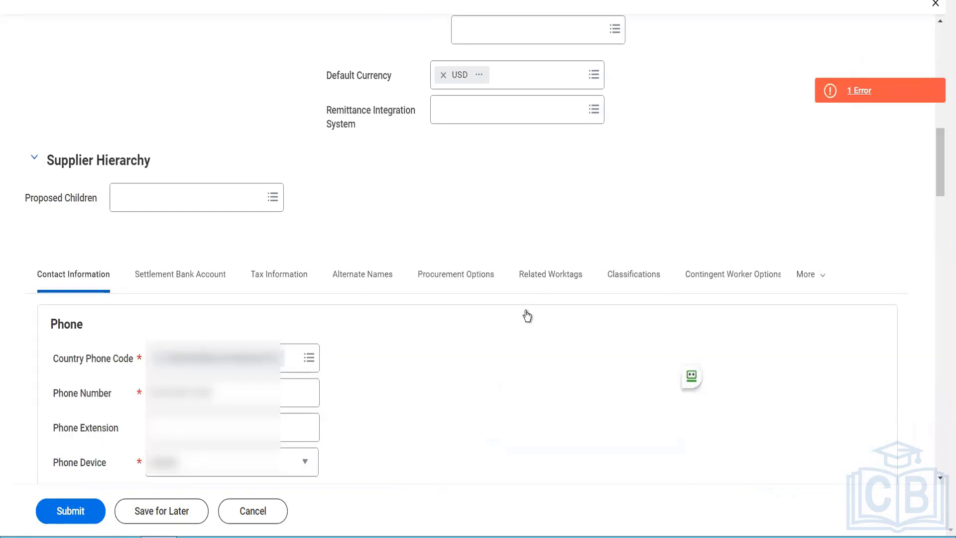
pyautogui.scroll(-5, 527, 312)
pyautogui.scroll(-10, 252, 309)
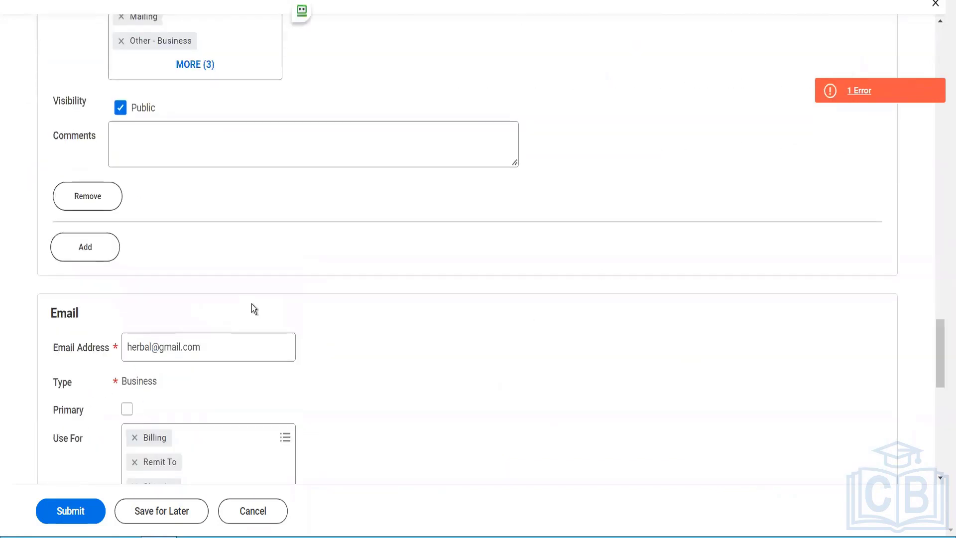
pyautogui.click(128, 409)
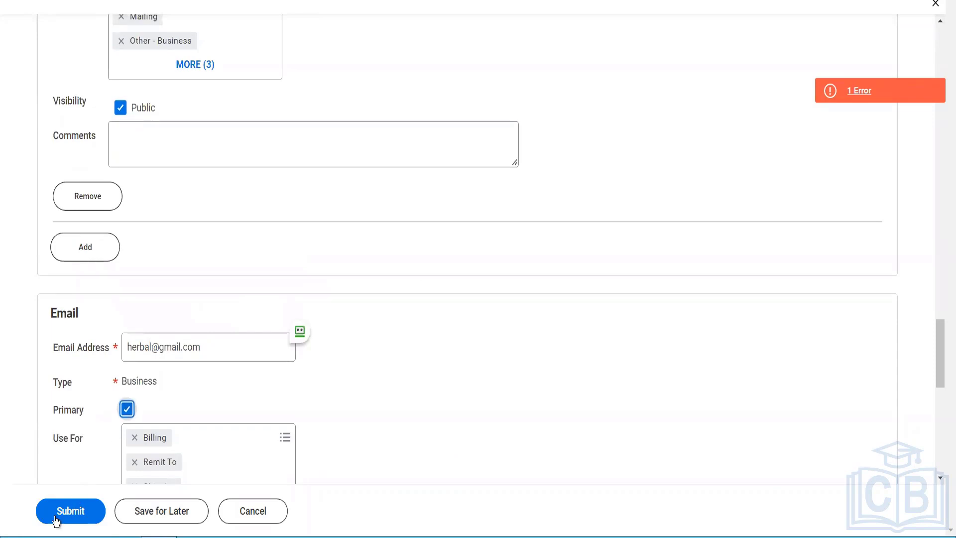
# - Resubmit the supplier changes and open the completed process details
pyautogui.click(76, 504)
pyautogui.scroll(-2, 217, 457)
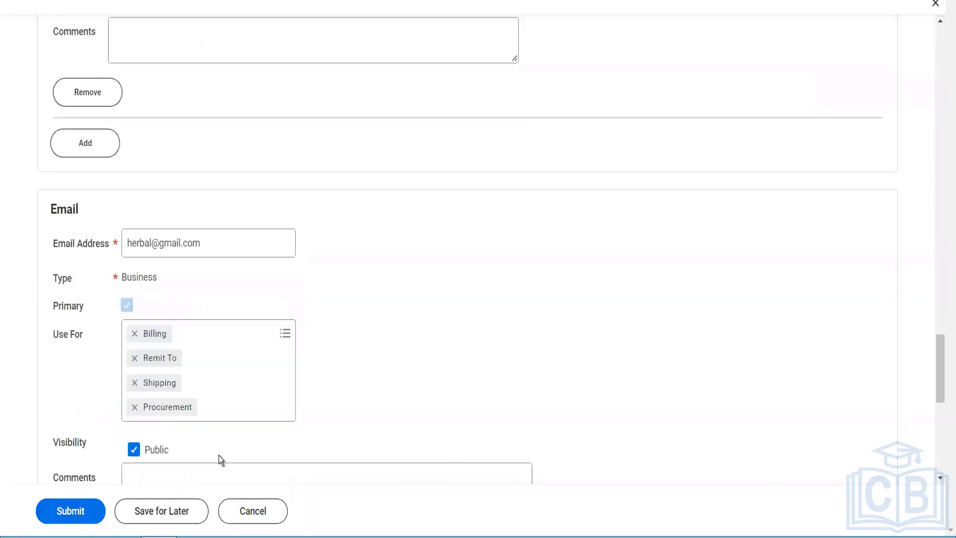
pyautogui.click(57, 513)
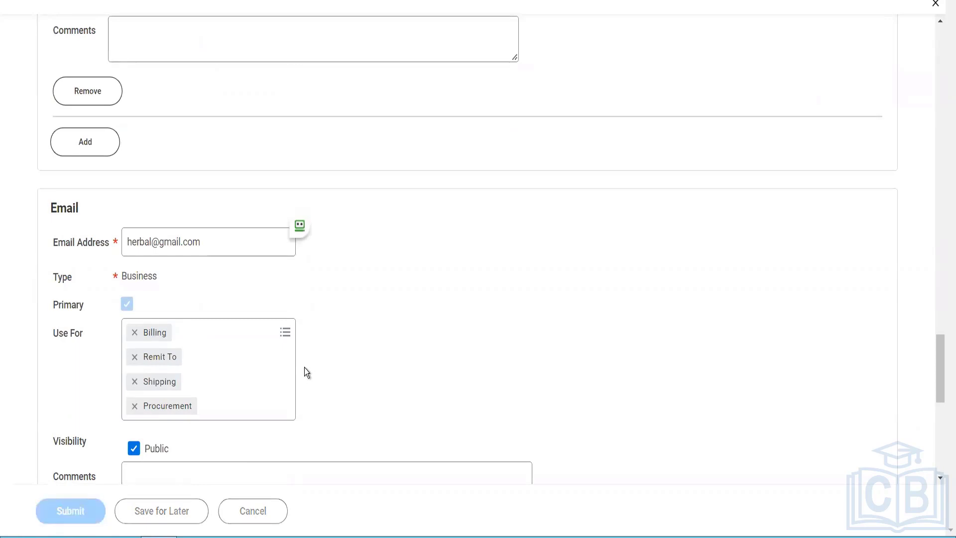
pyautogui.click(351, 129)
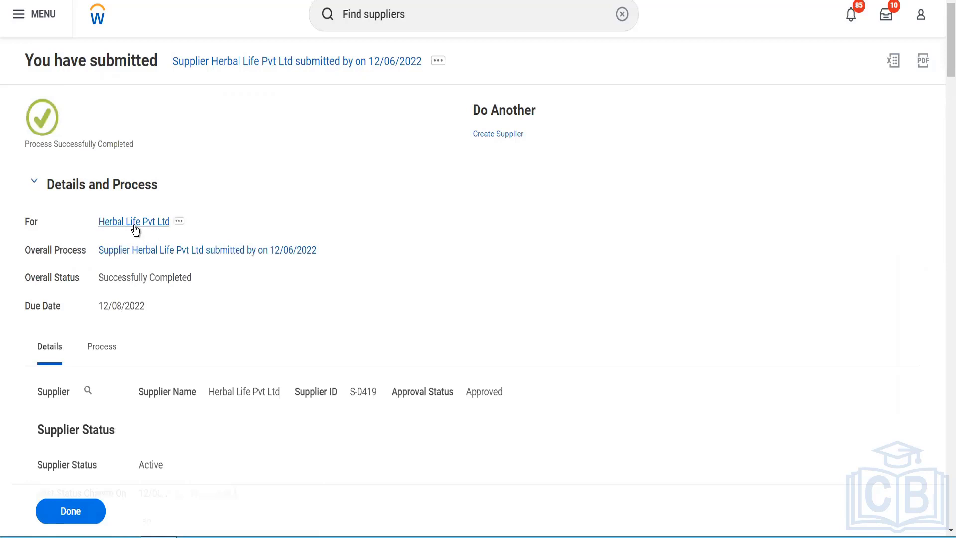
# - Open the Herbal Life Pvt Ltd profile and view its Net 4 Days, Cash, USD payment details
pyautogui.click(135, 224)
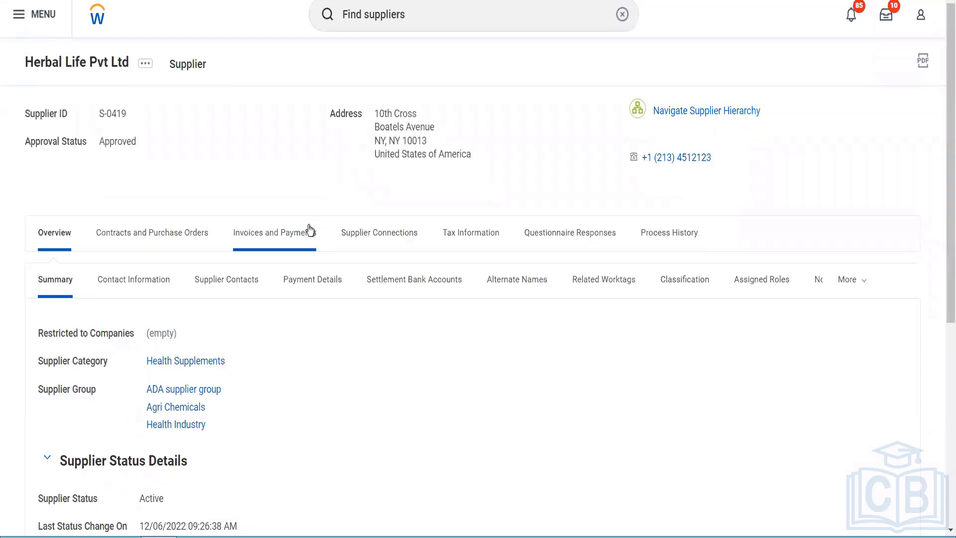
pyautogui.scroll(-3, 309, 230)
pyautogui.moveTo(219, 258)
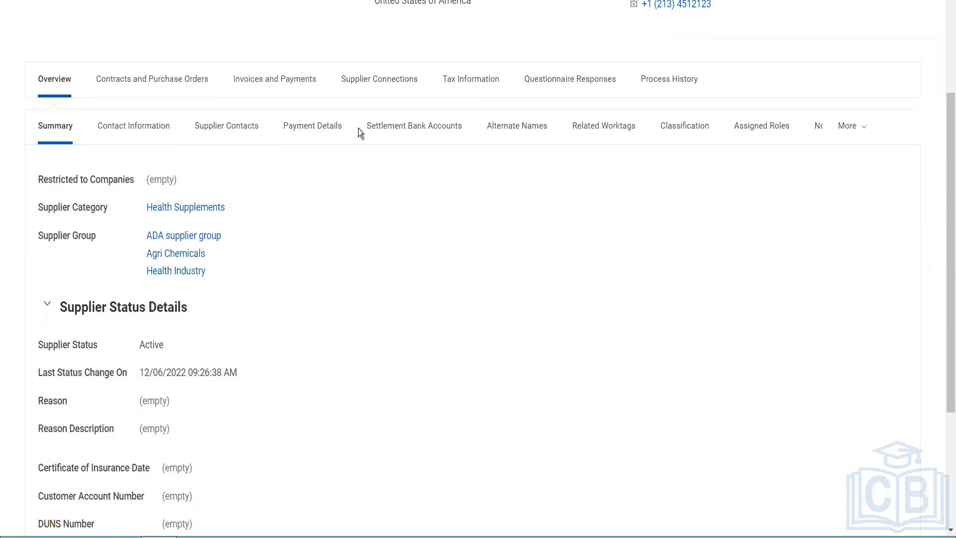
pyautogui.click(327, 129)
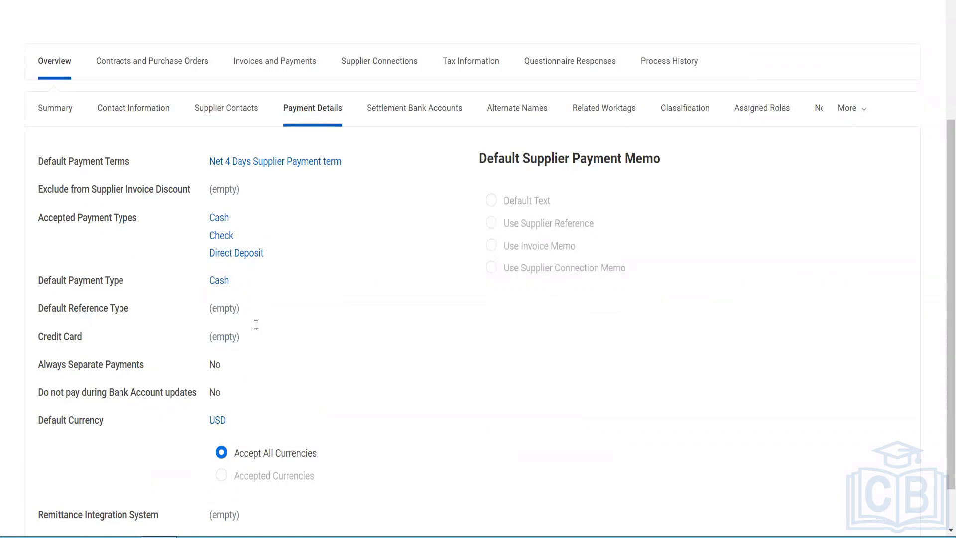
pyautogui.scroll(-1, 264, 331)
pyautogui.scroll(5, 264, 332)
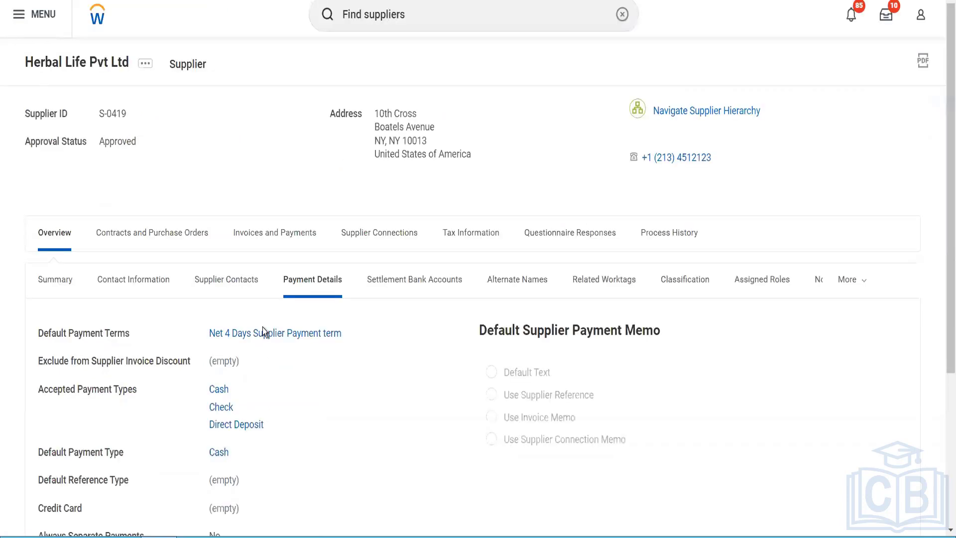